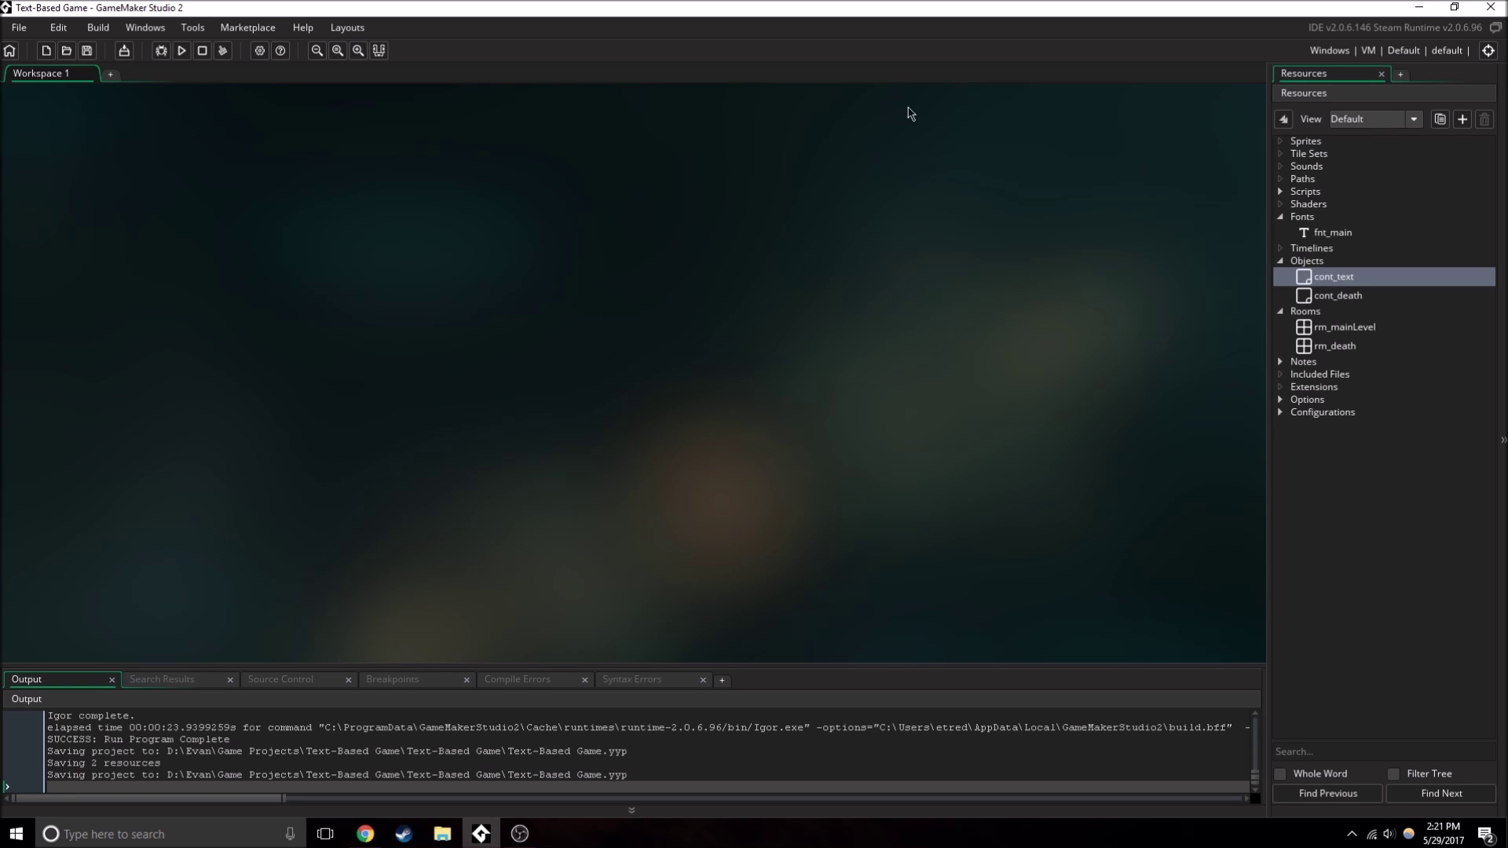
- Run the text game and play through to the 'You Died!' end screen, then close it
left_click(181, 50)
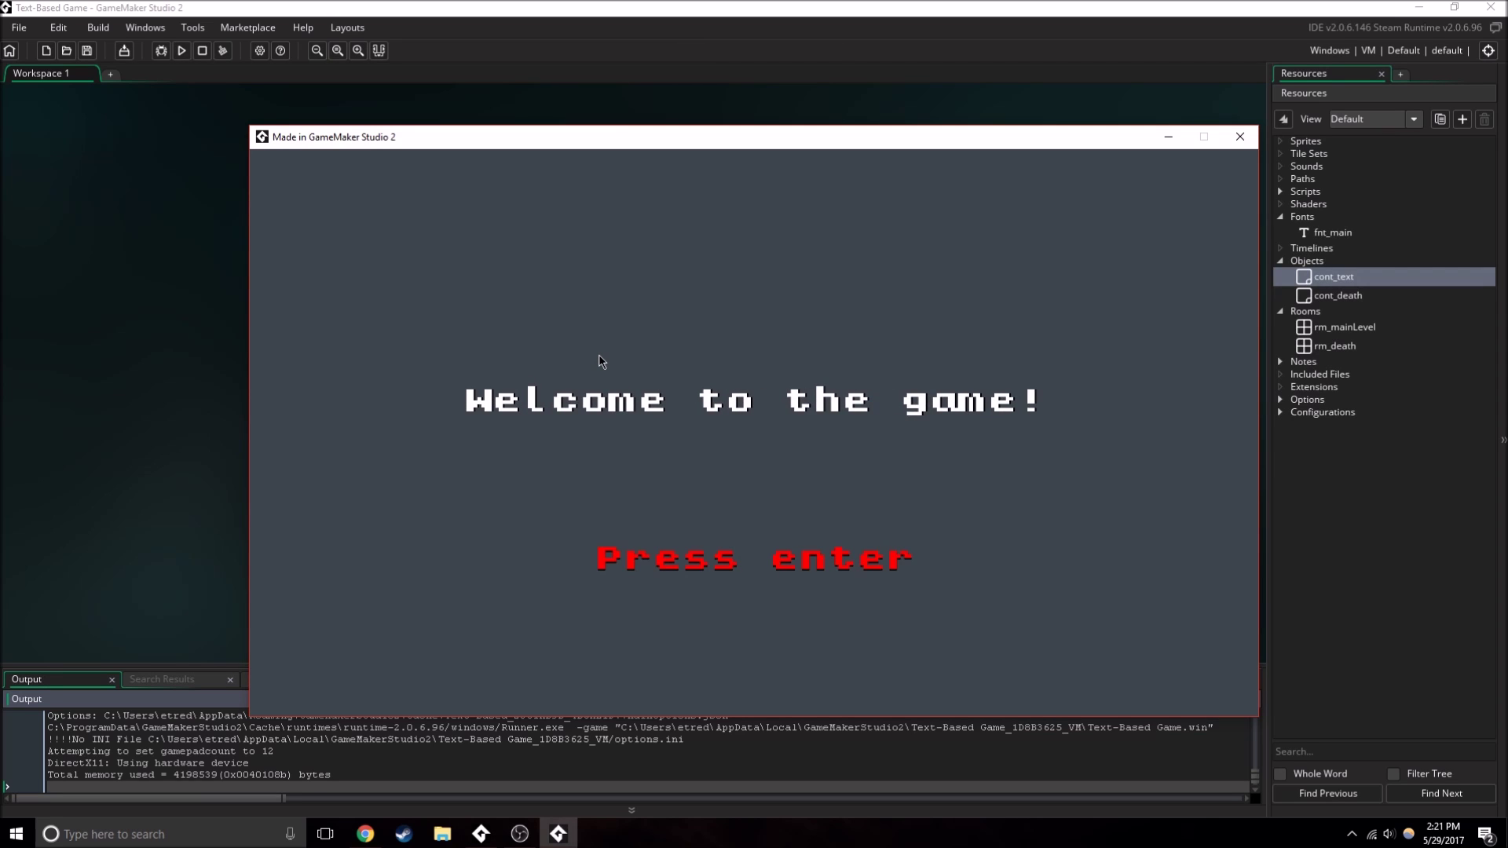
key("Return")
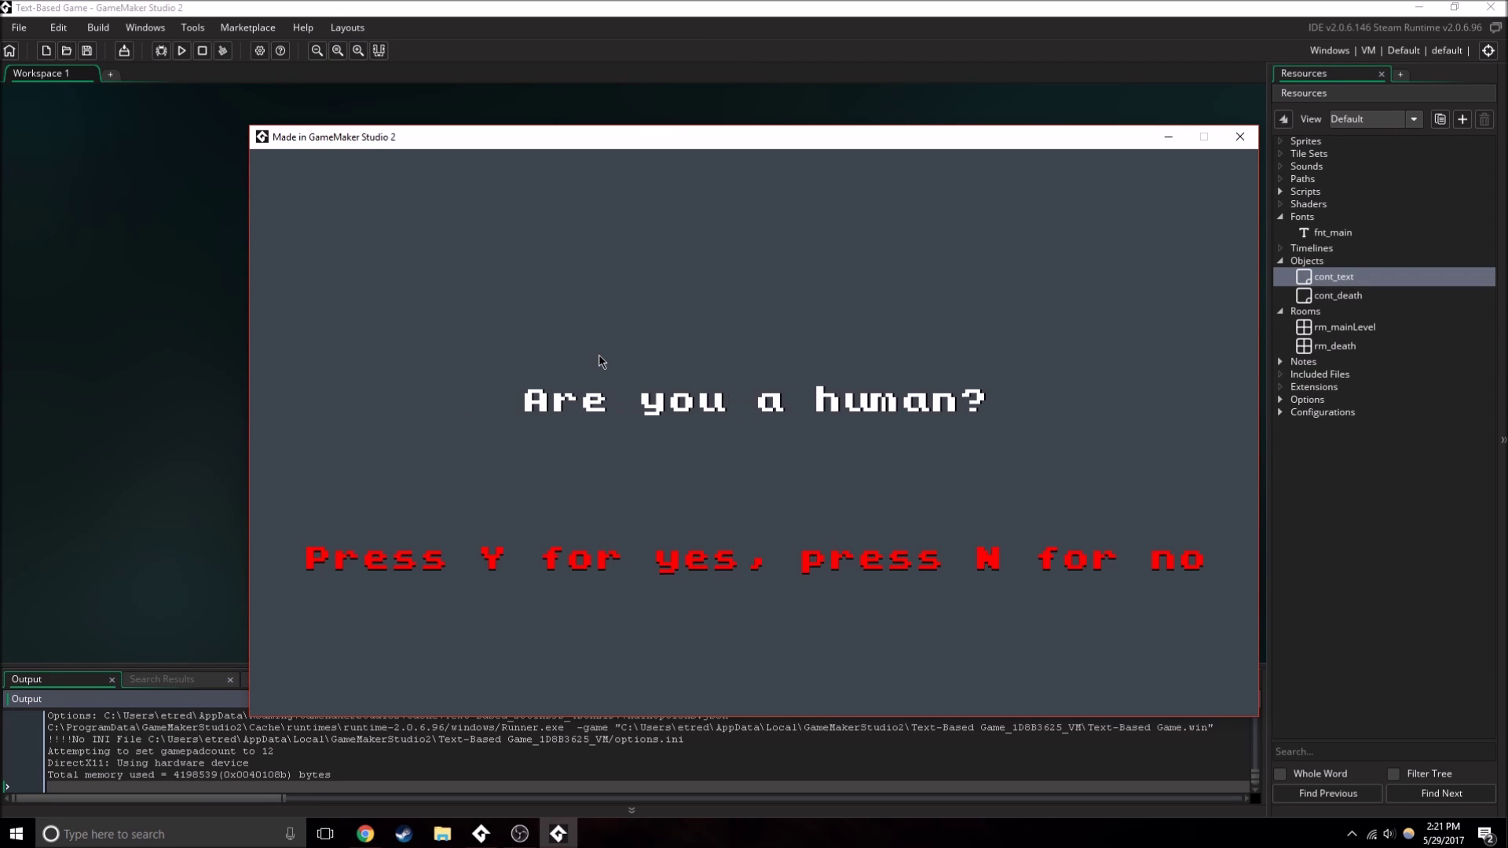
key("y")
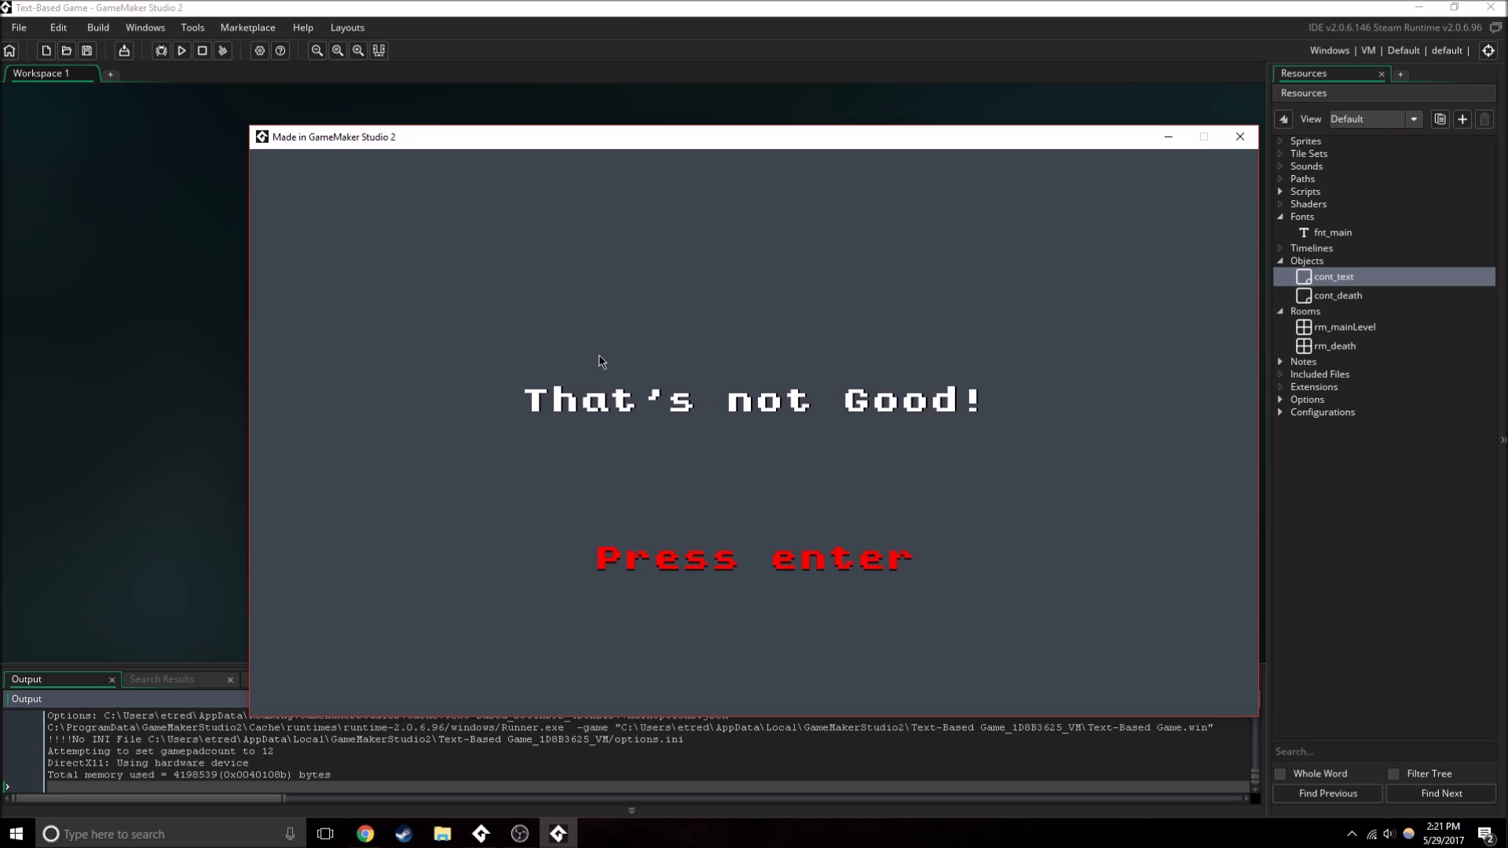
key("Return")
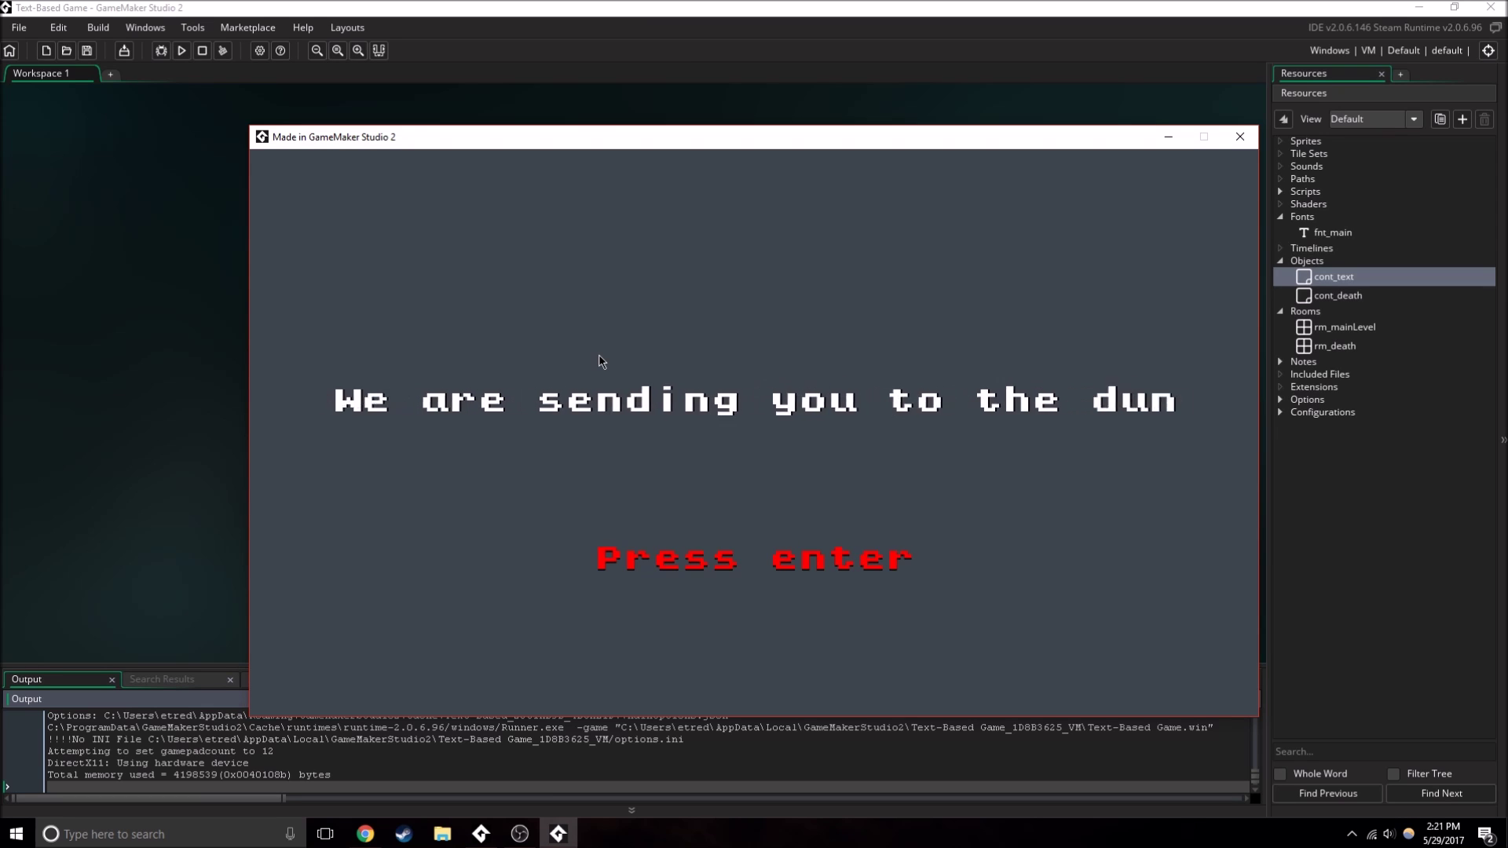
key("Return")
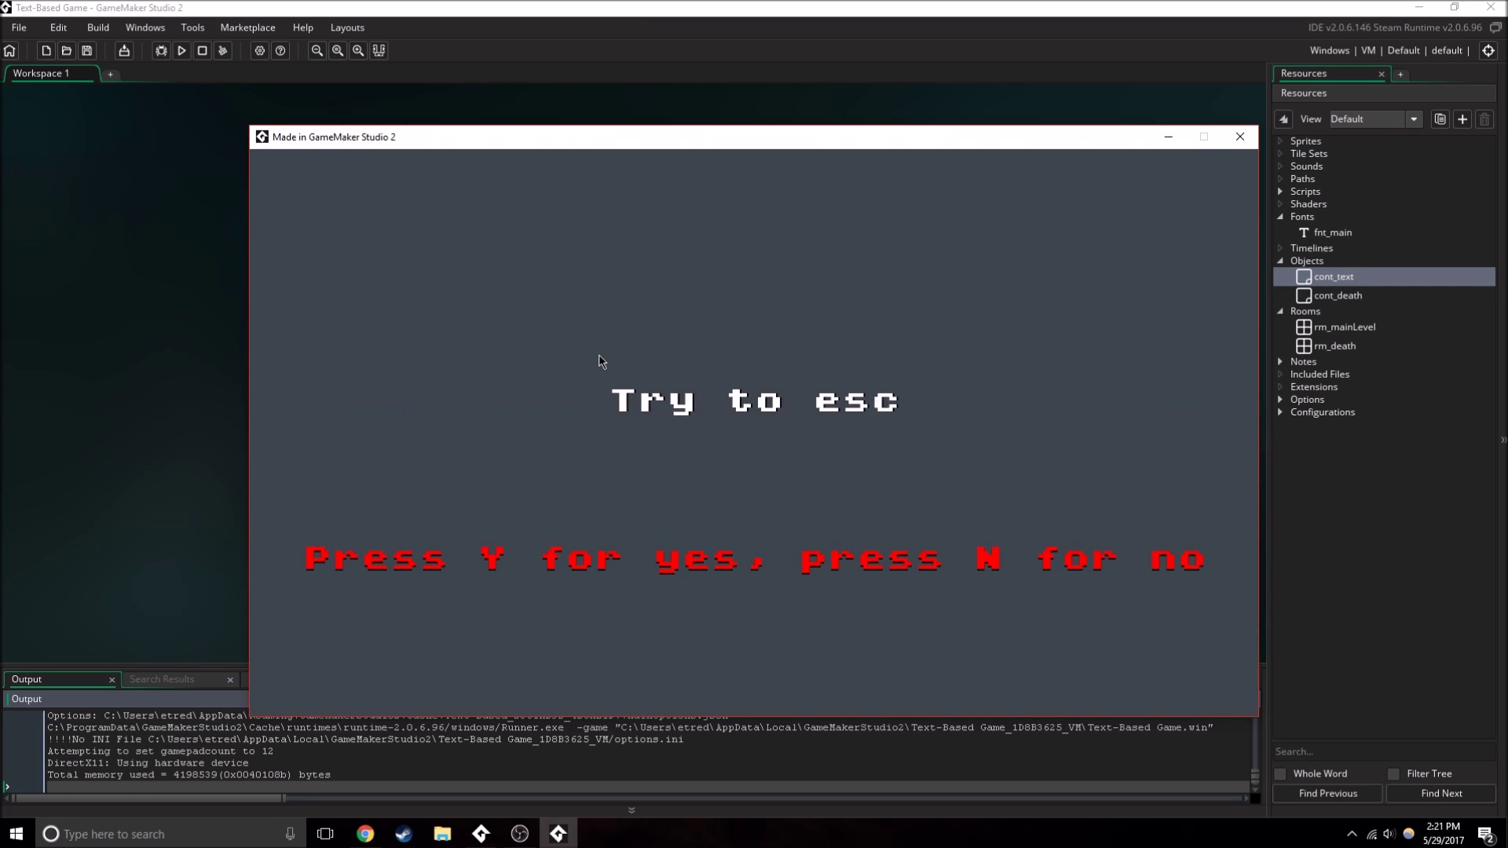
key("y")
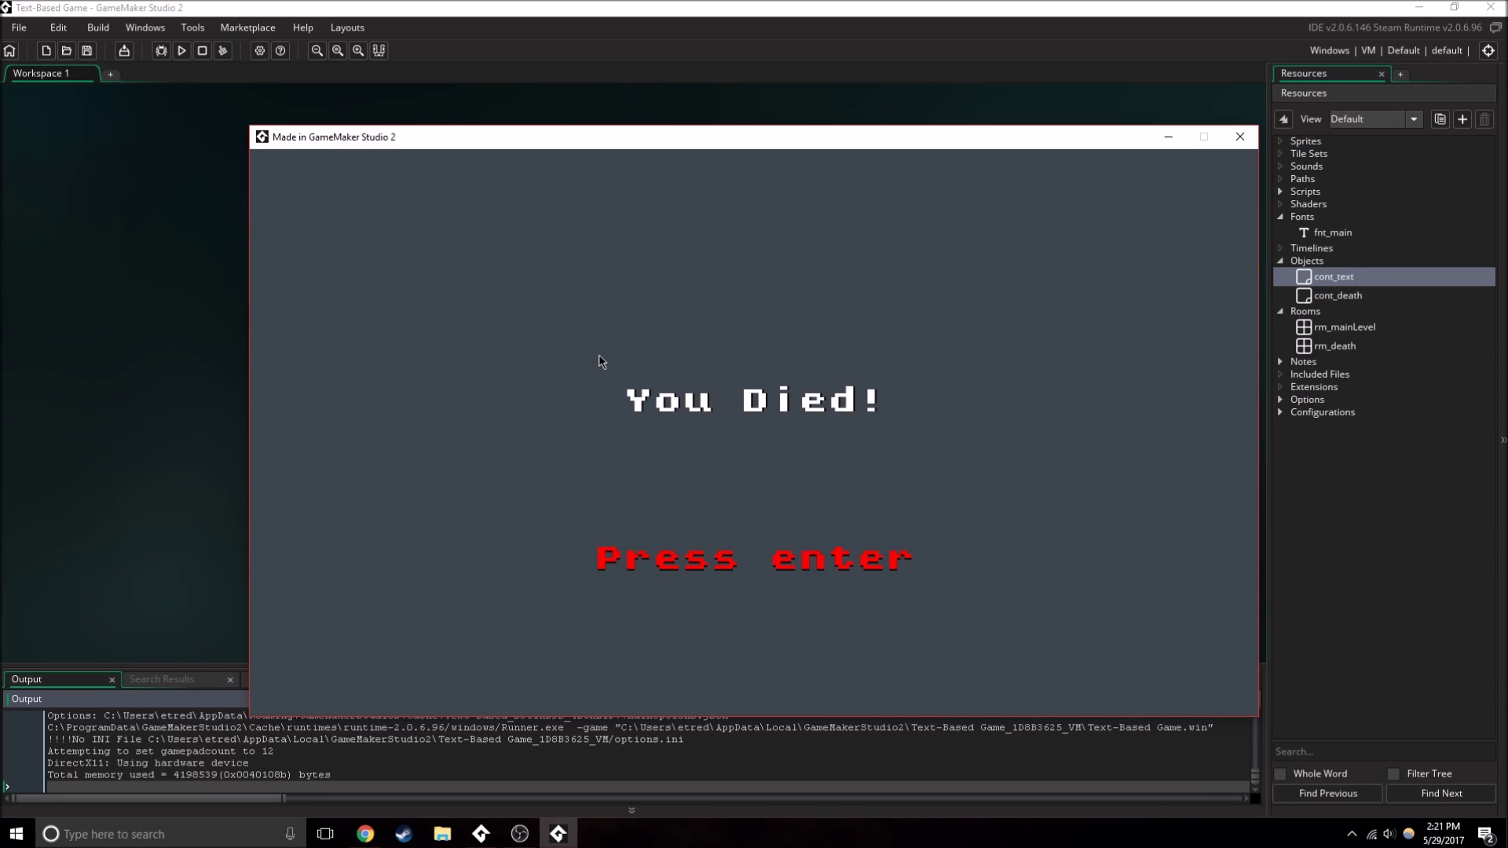
key("Return")
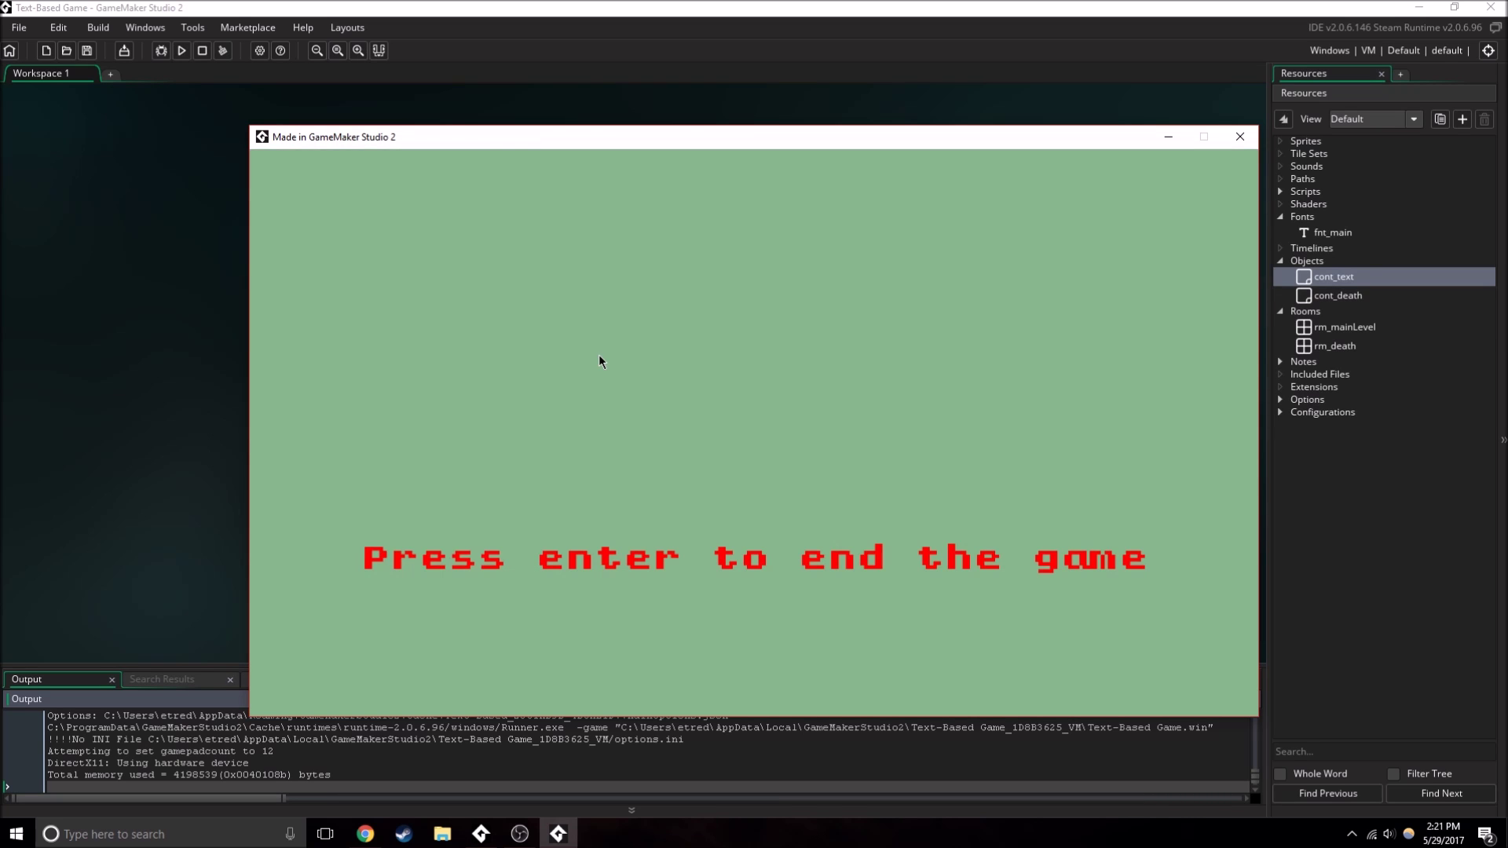
left_click(1230, 139)
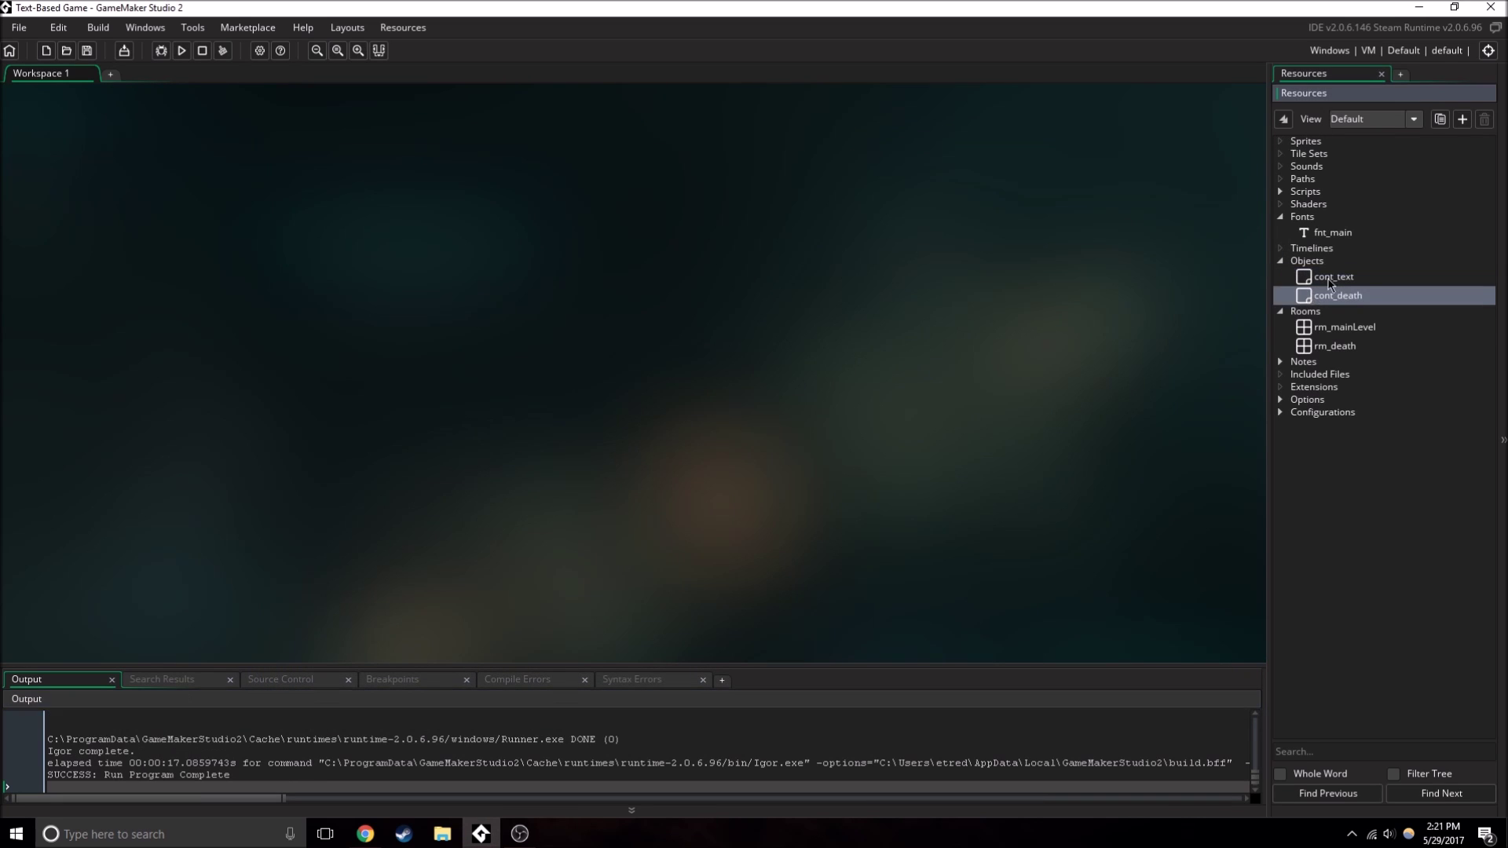
- Open cont_text's Create event and review its dialogue entries, including the 'You Died!' line
double_click(1332, 277)
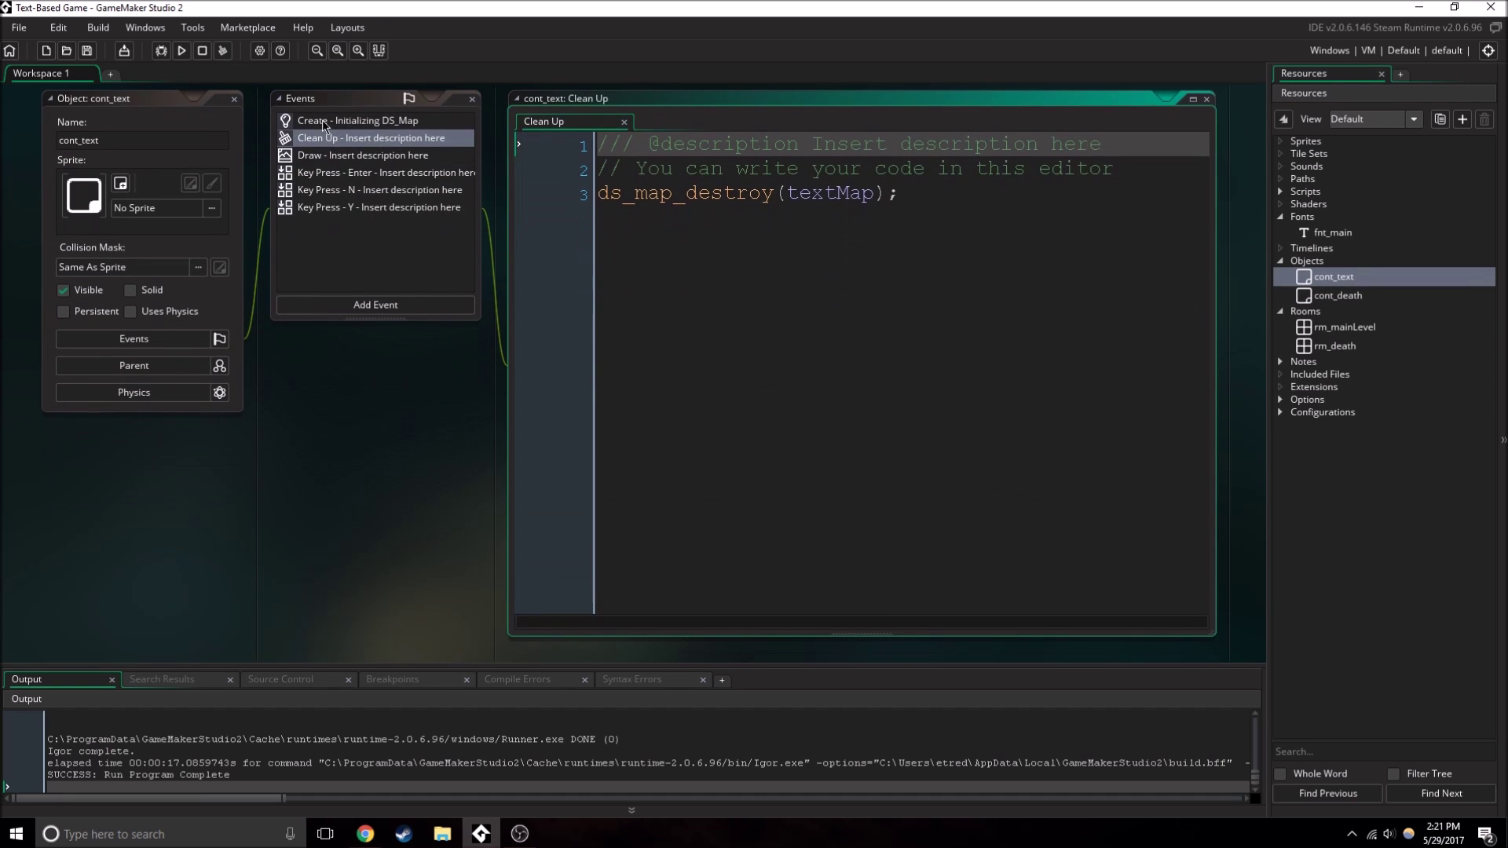
left_click(322, 121)
scroll(863, 330, "down", 6)
scroll(864, 330, "down", 4)
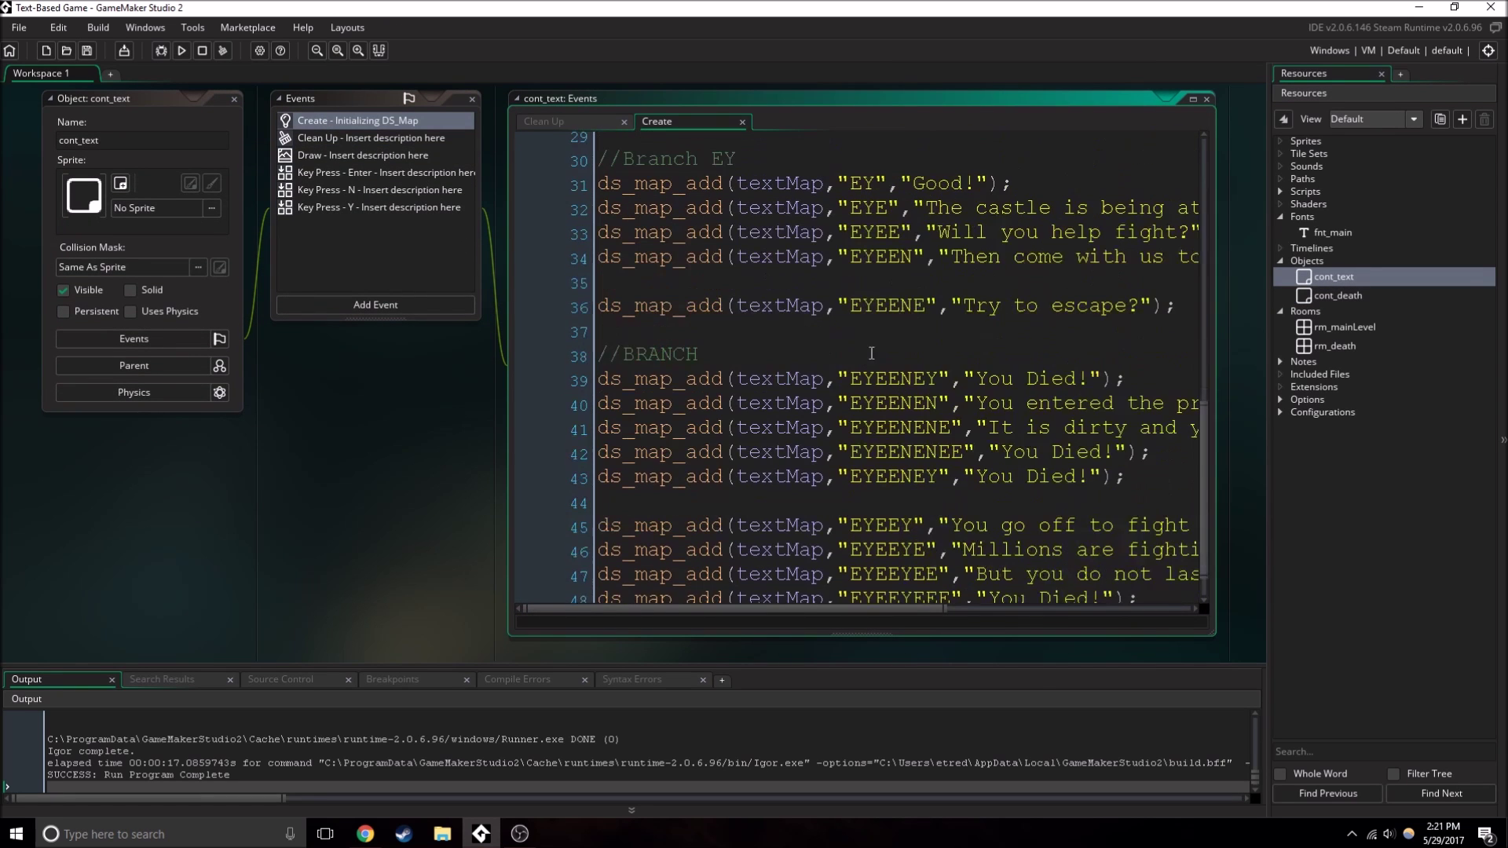
scroll(937, 416, "up", 5)
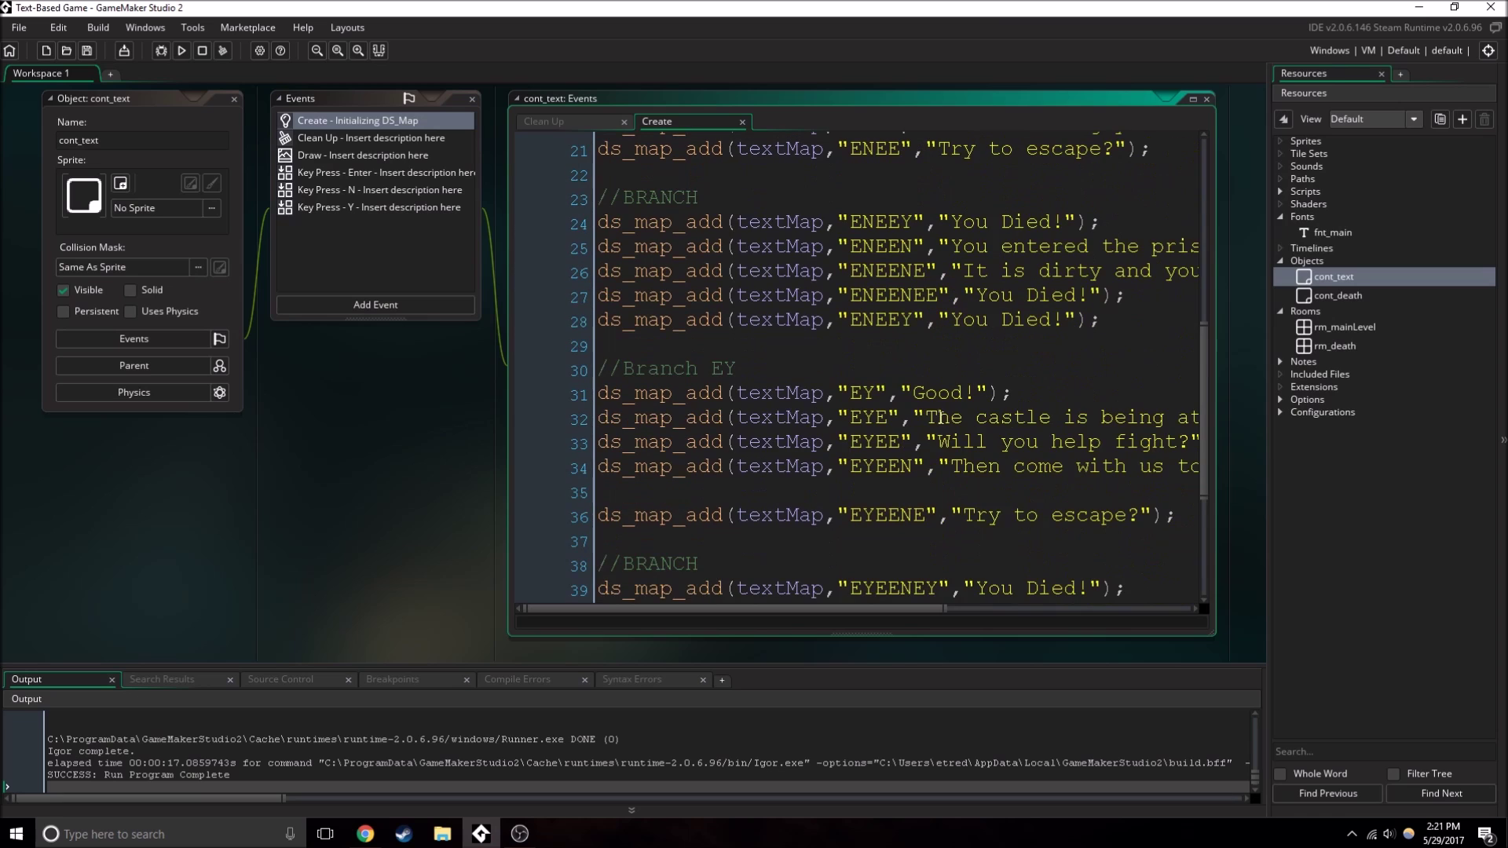
scroll(947, 408, "down", 3)
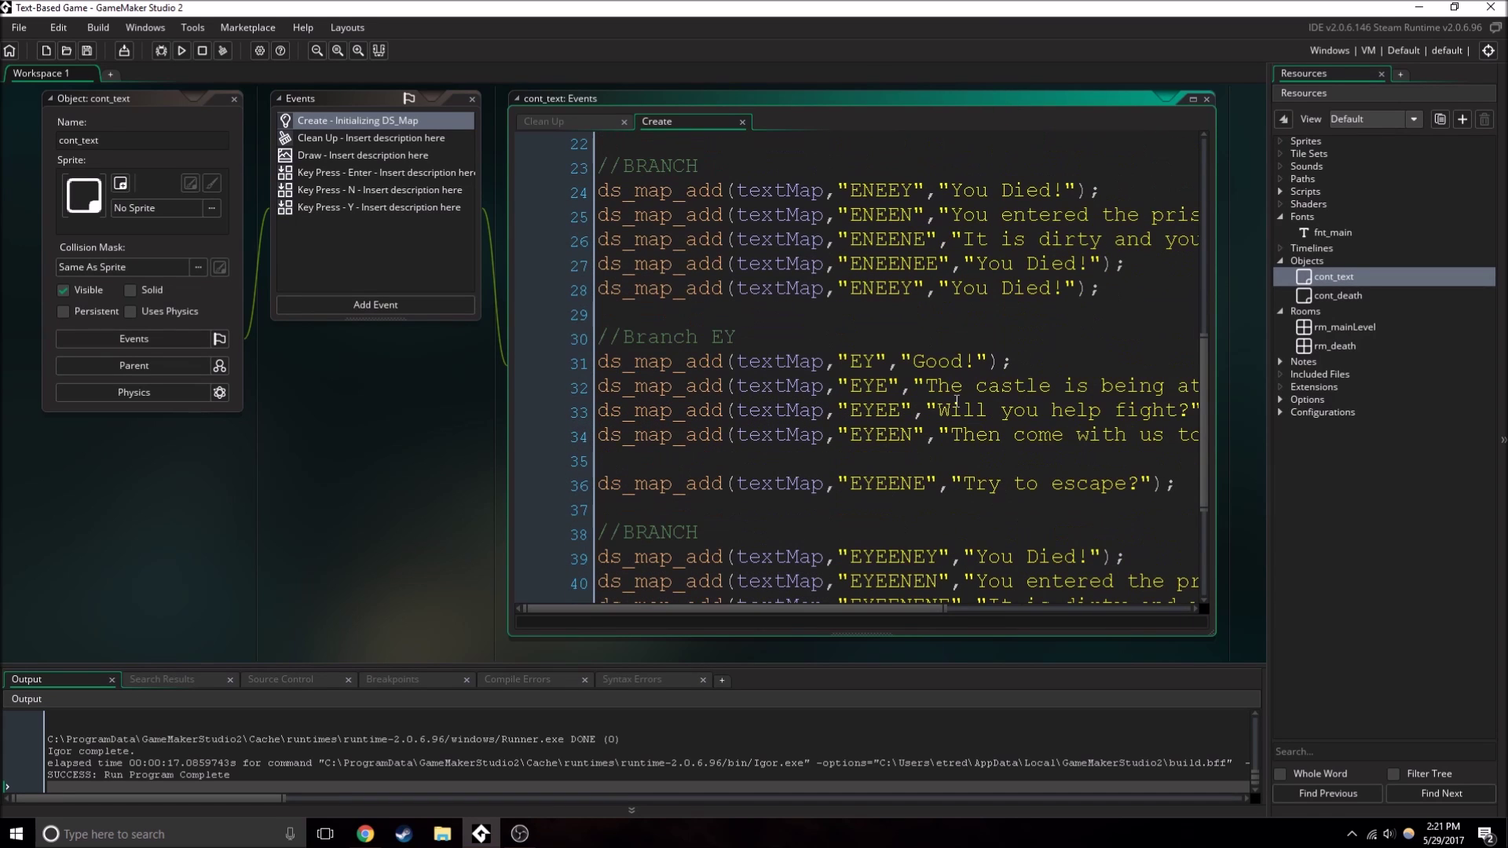
left_click(948, 290)
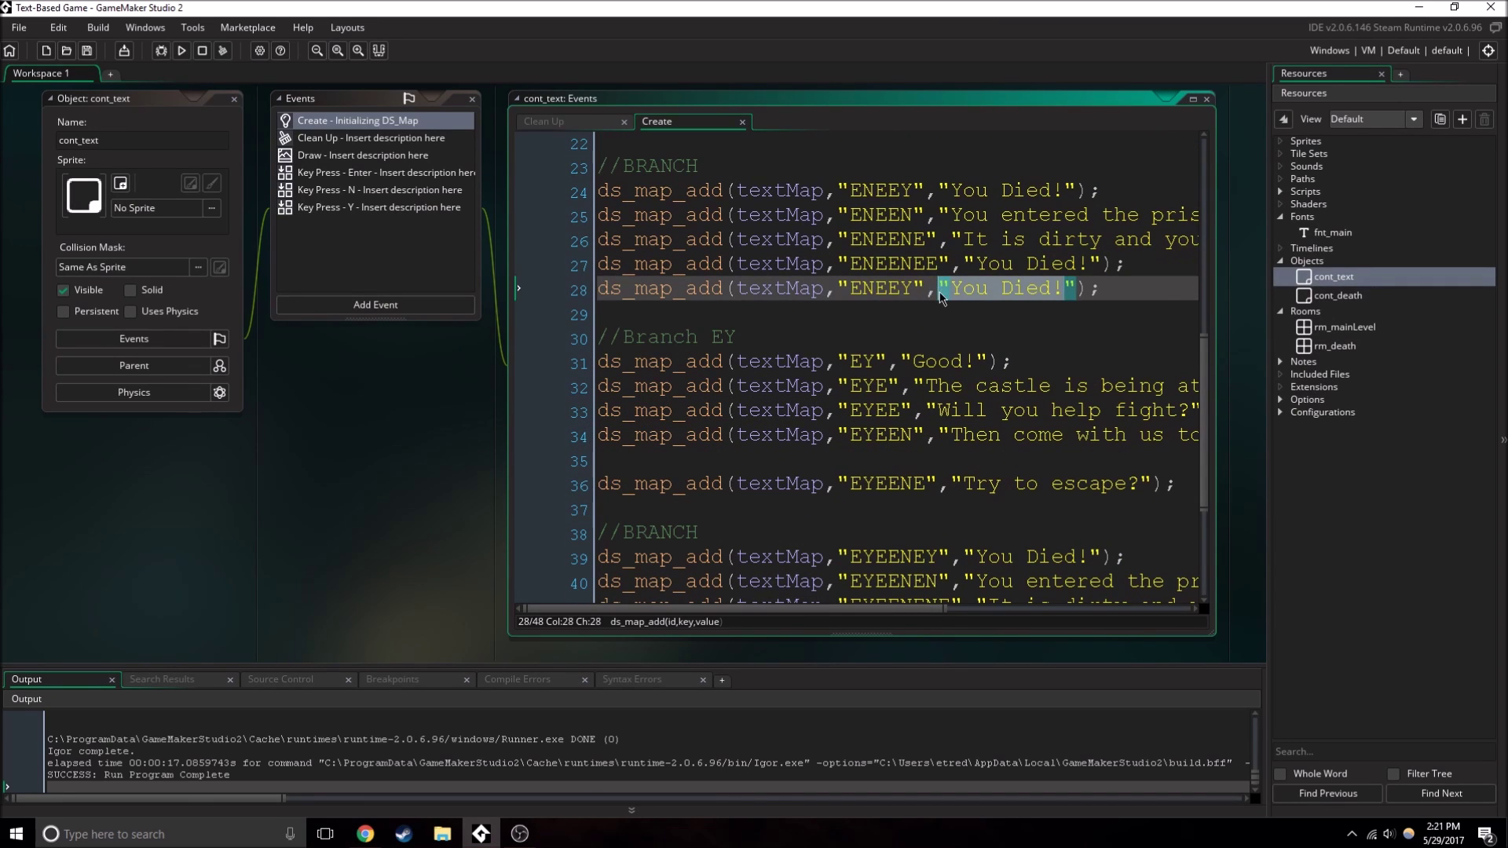
scroll(948, 336, "down", 3)
scroll(948, 336, "down", 1)
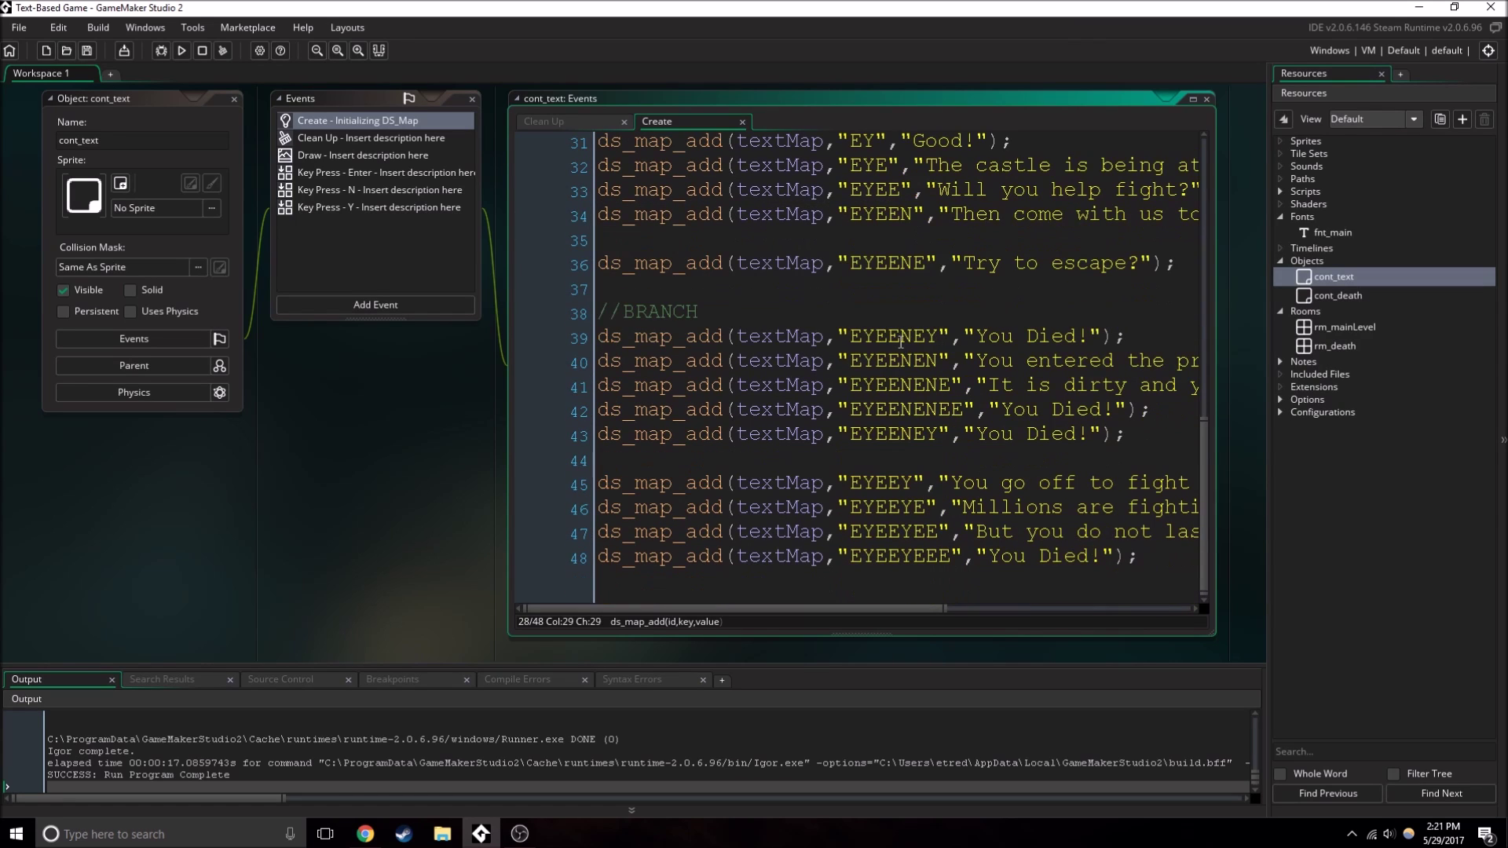
scroll(901, 339, "up", 8)
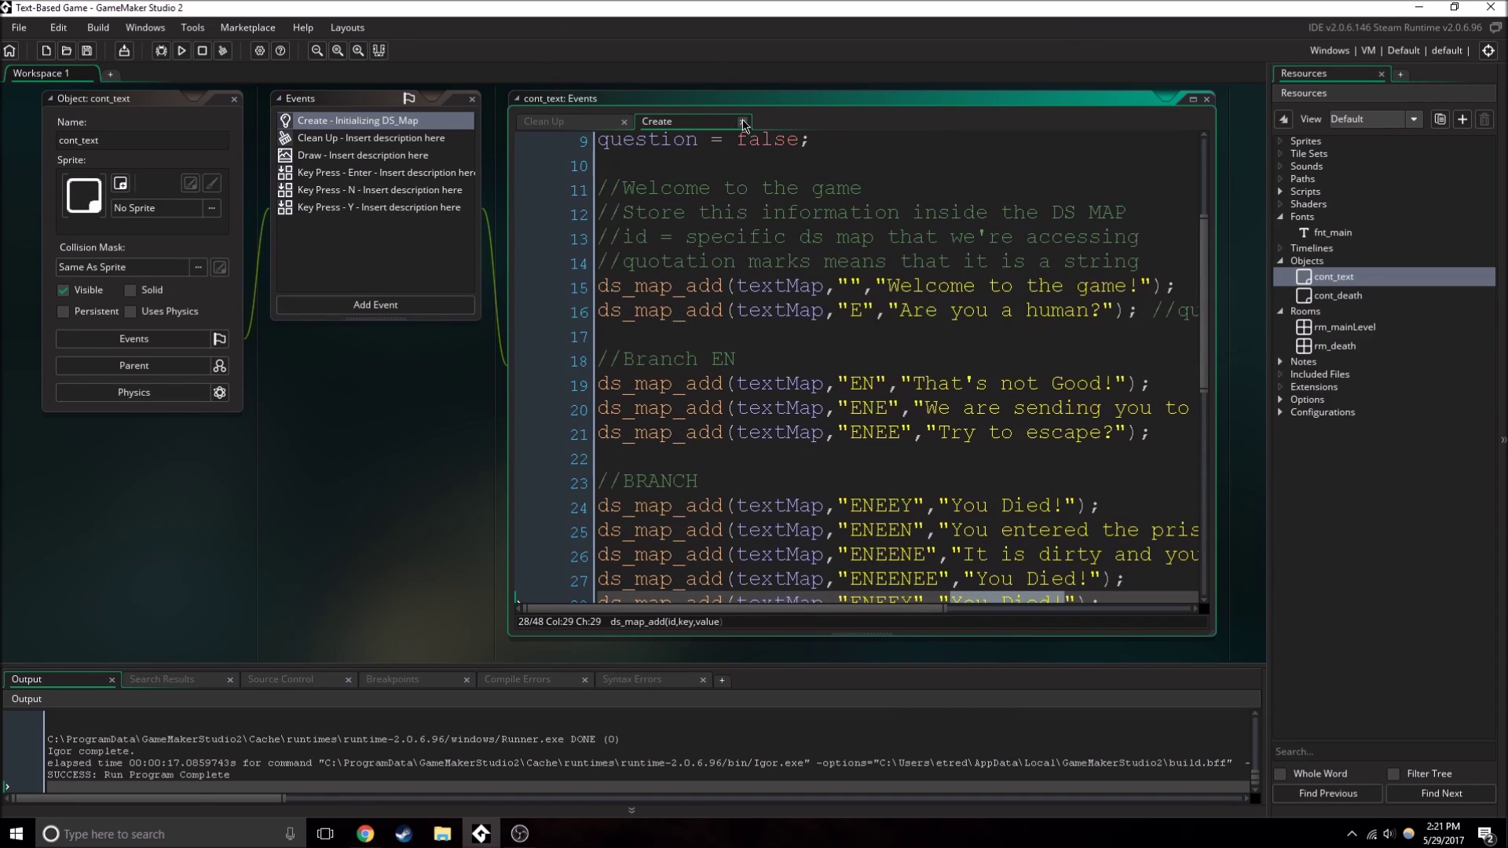
- Close the Create and Clean Up code tabs, the events list and the cont_text editor
left_click(743, 123)
left_click(625, 123)
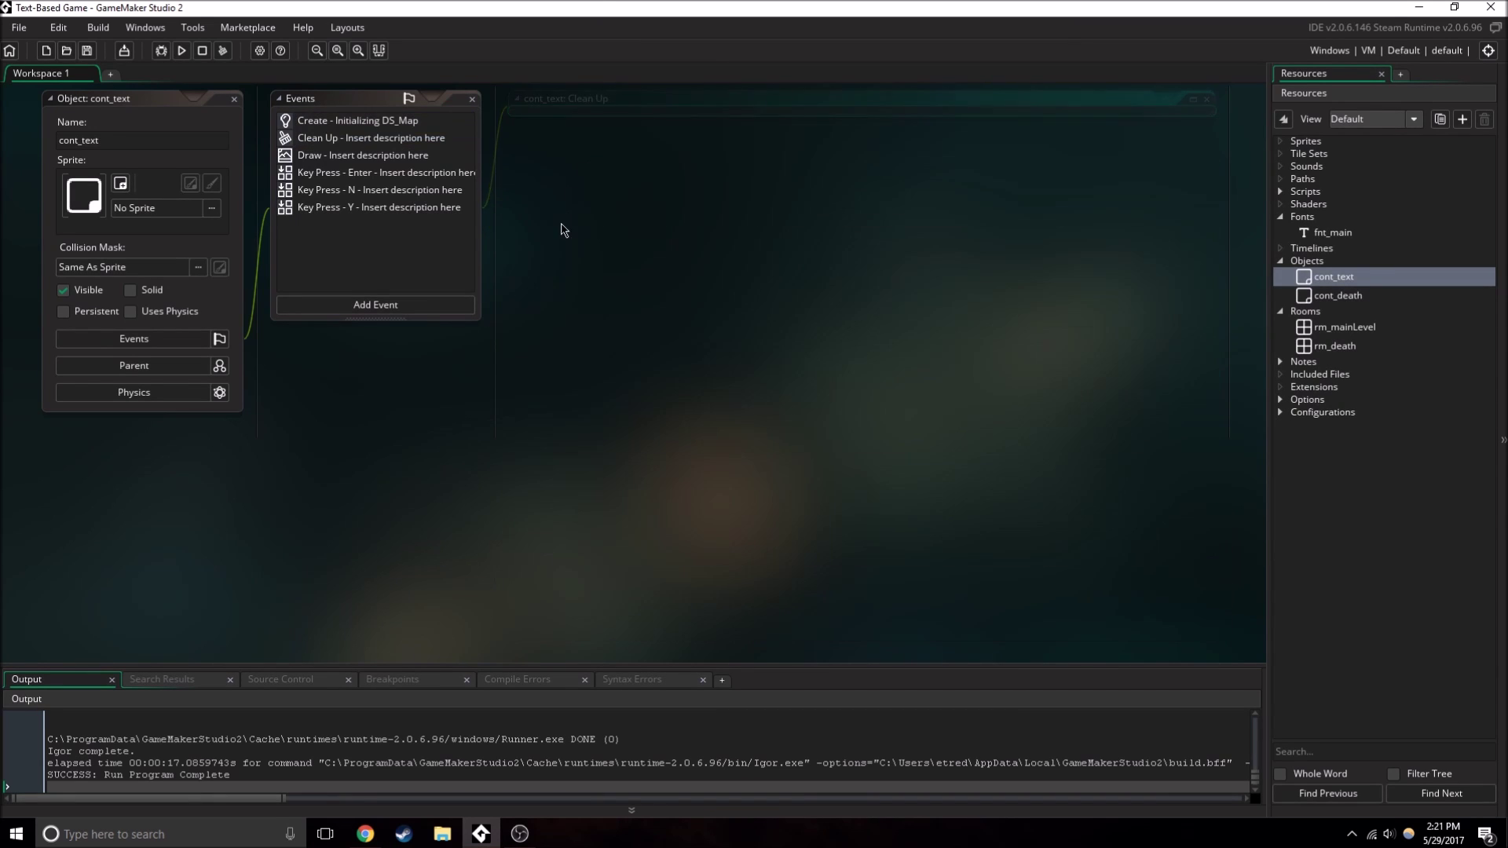
middle_click_drag(566, 230, 808, 309)
left_click(721, 199)
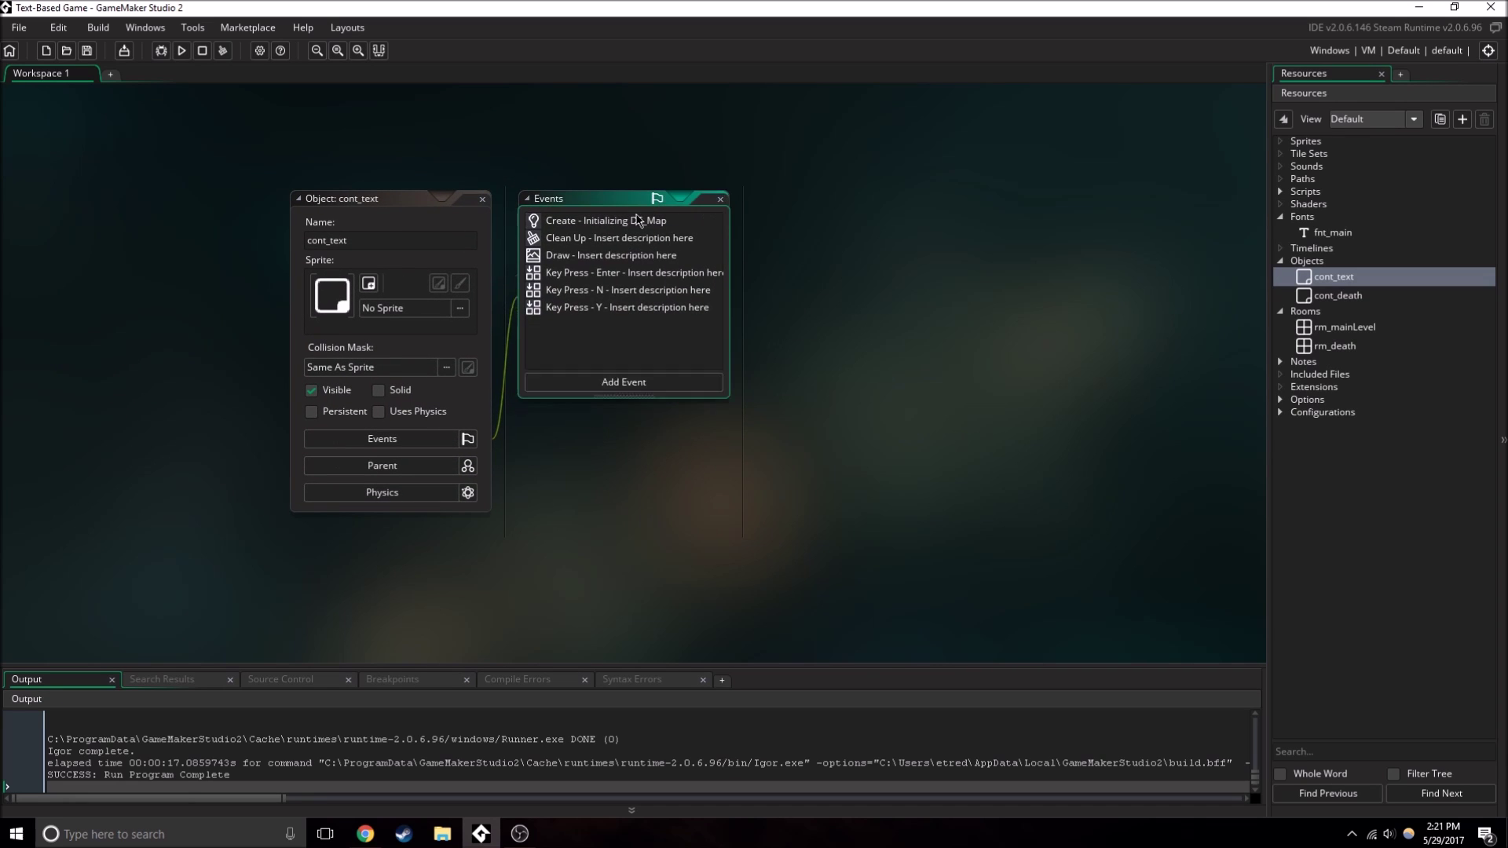
left_click(482, 198)
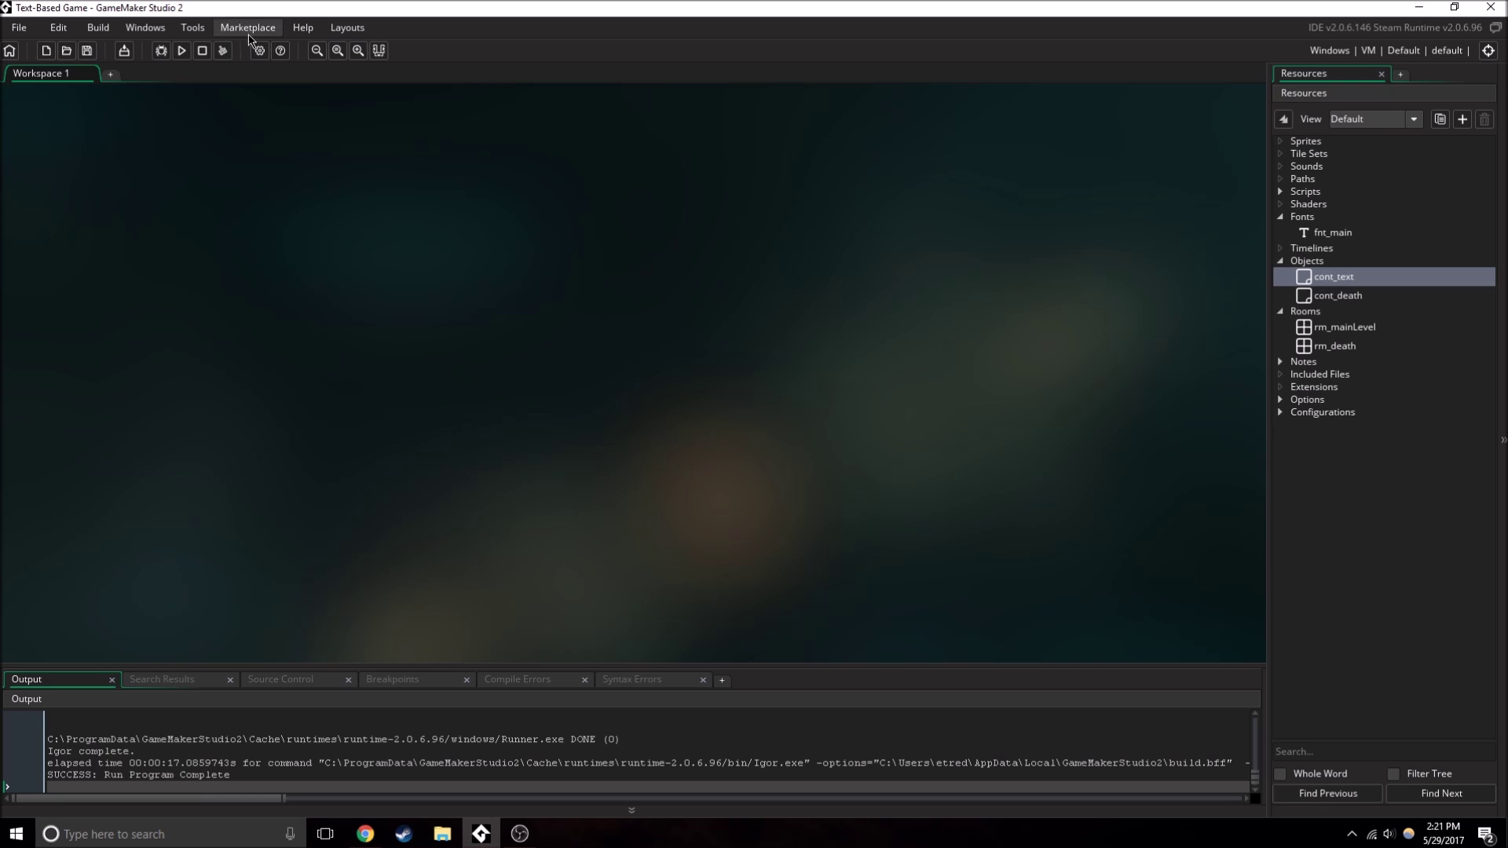
- In the Windows game options, set the Display Name to 'Text-Based Game'
left_click(259, 51)
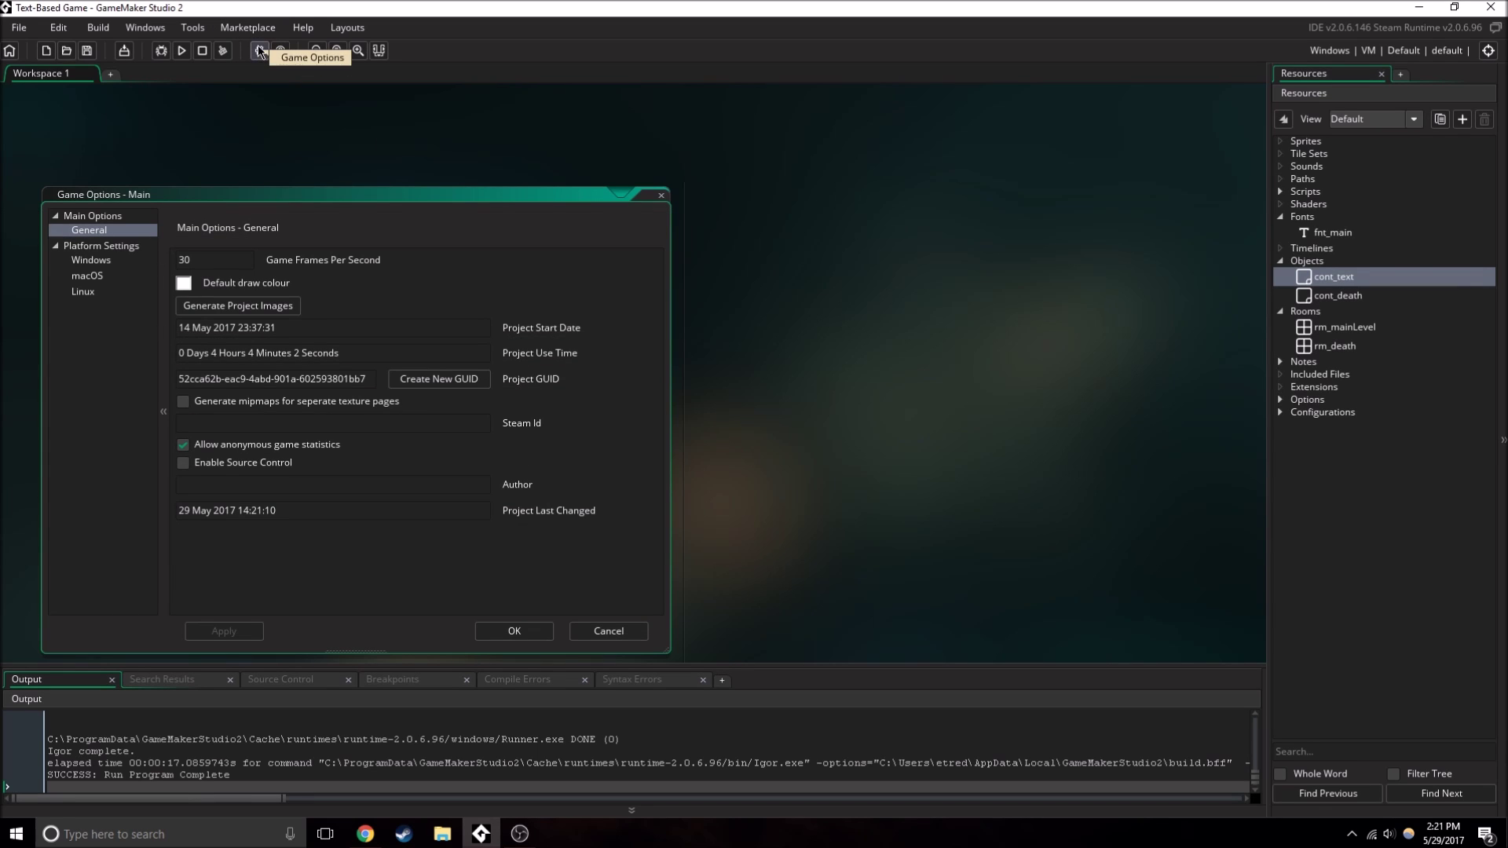
left_click(98, 263)
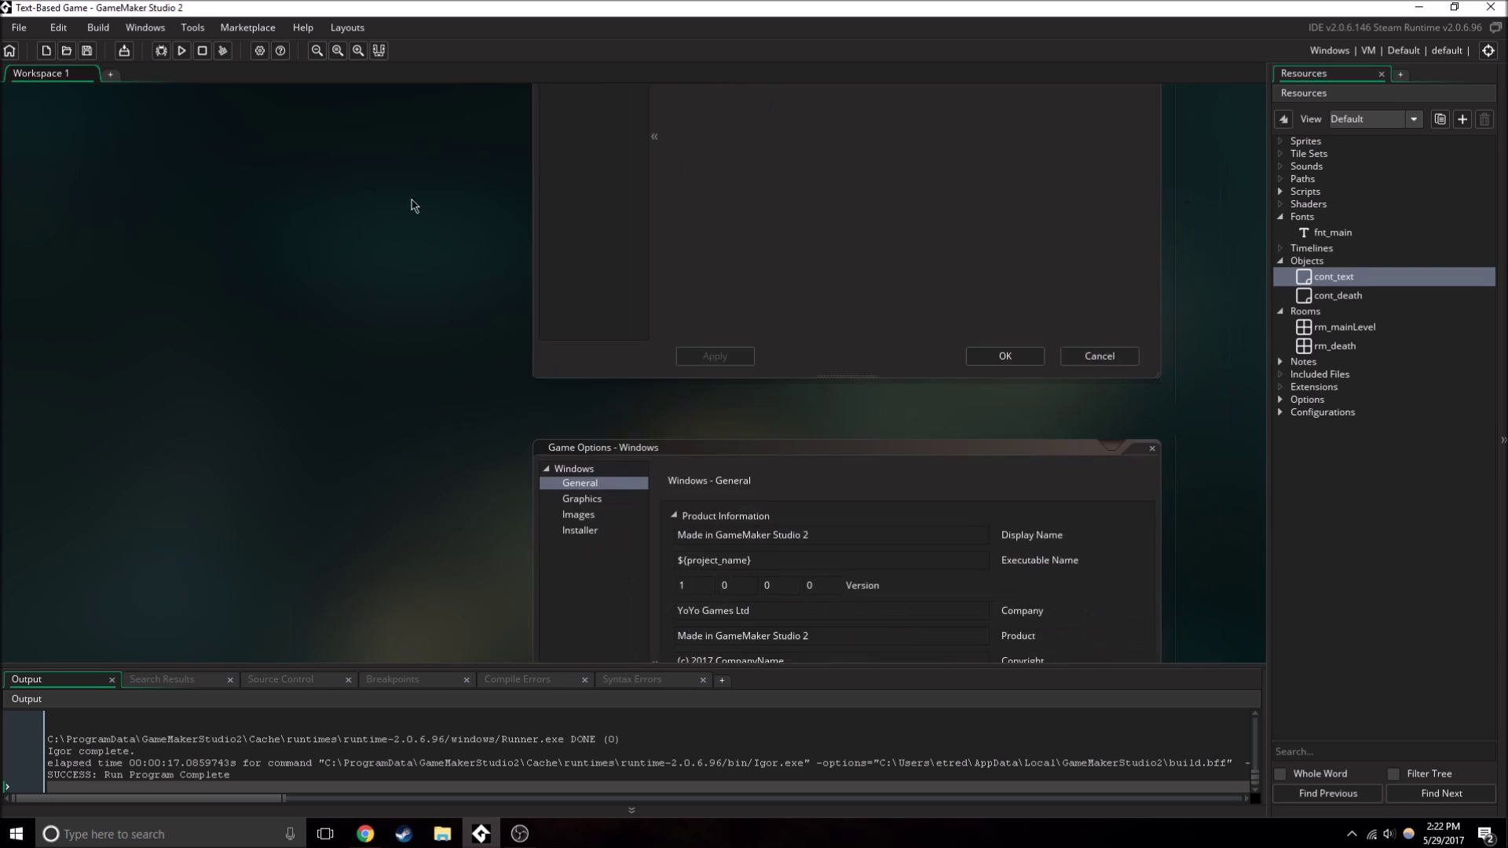
left_click(750, 343)
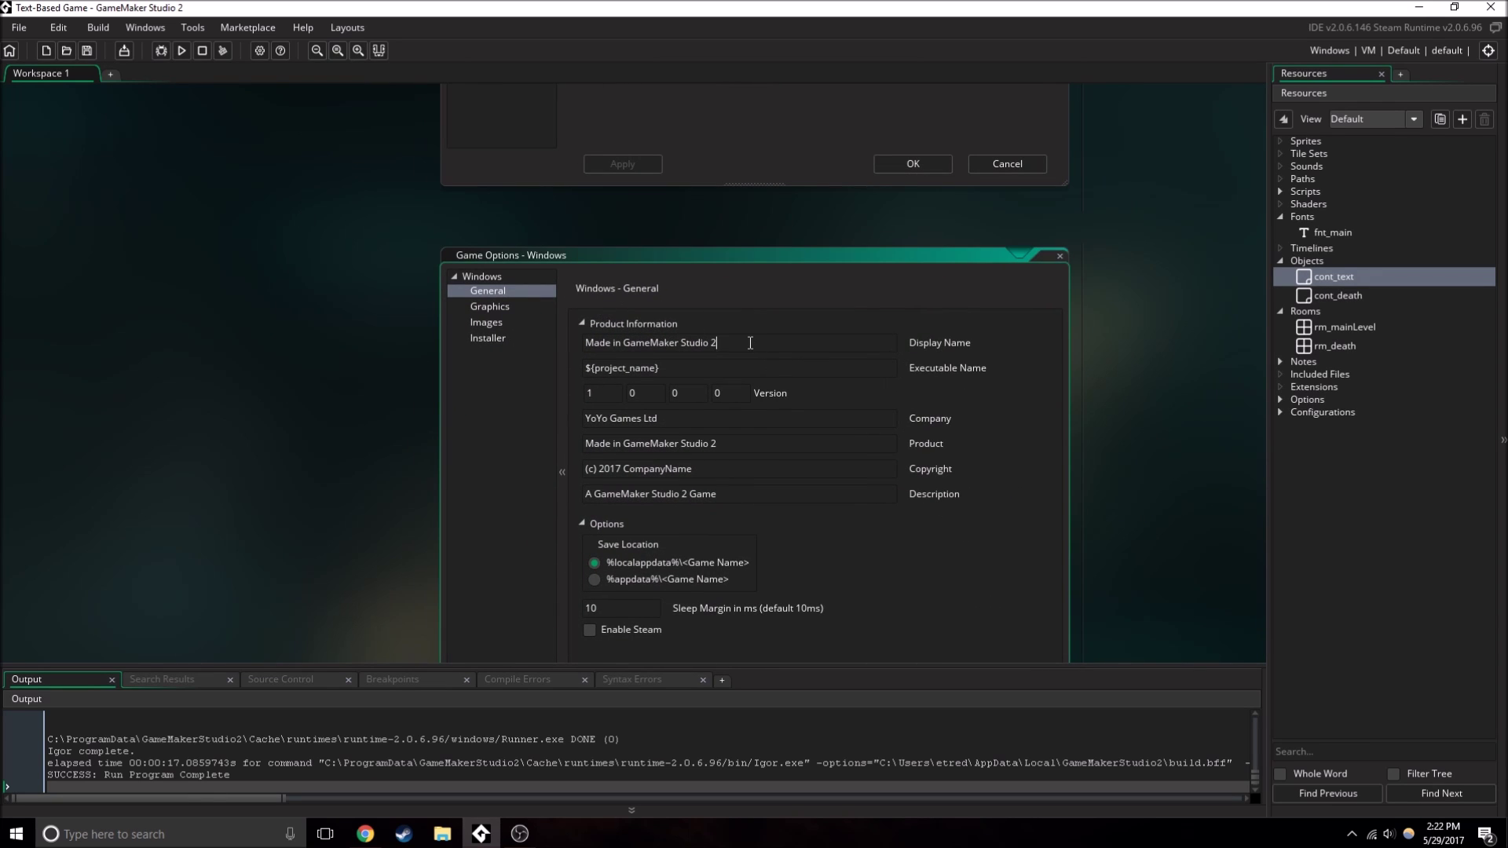
left_click_drag(853, 342, 547, 350)
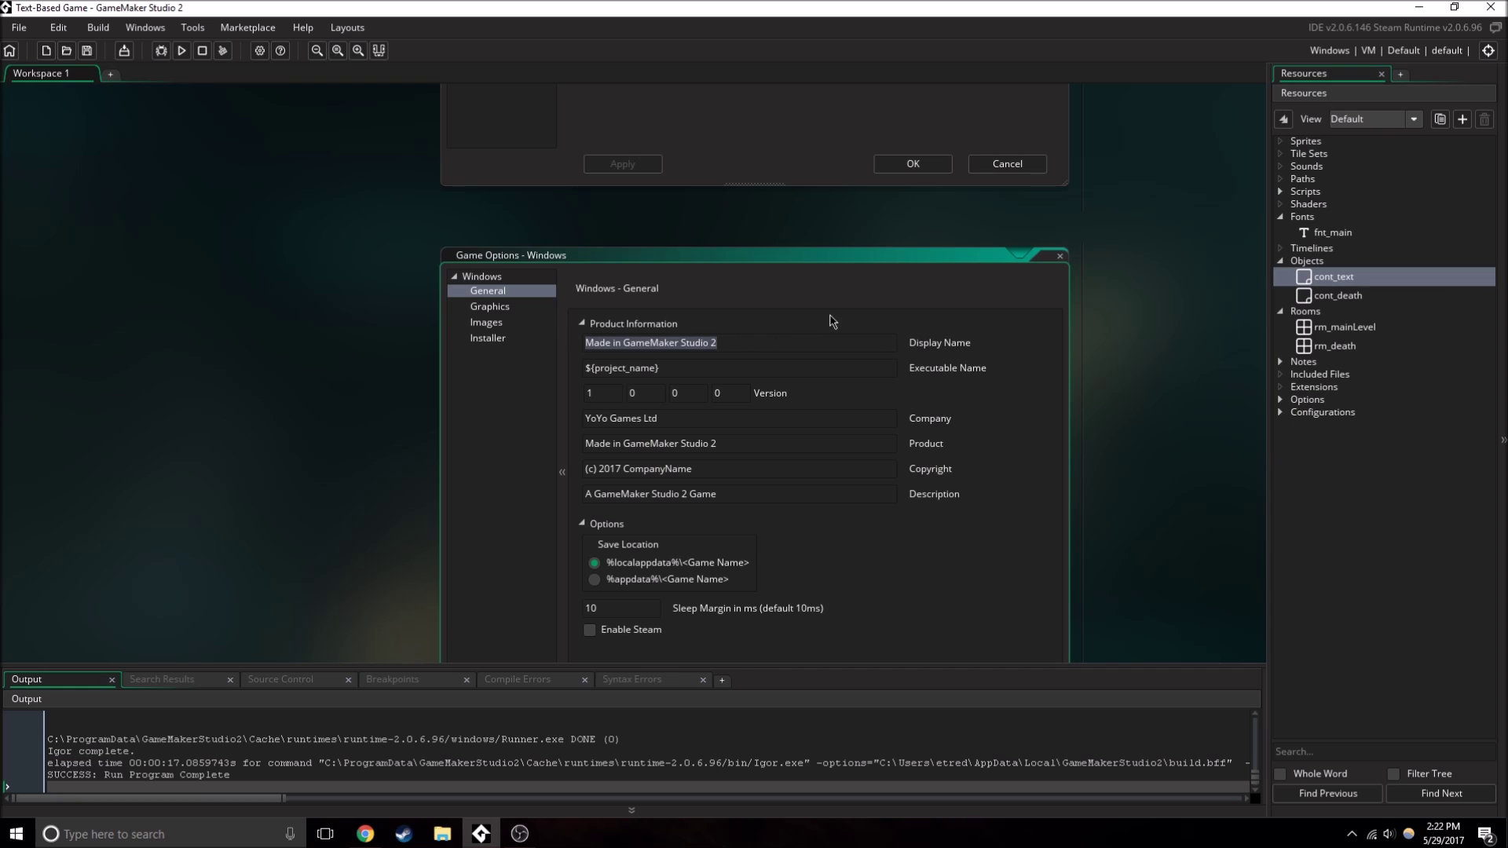
type("Text-Based Game")
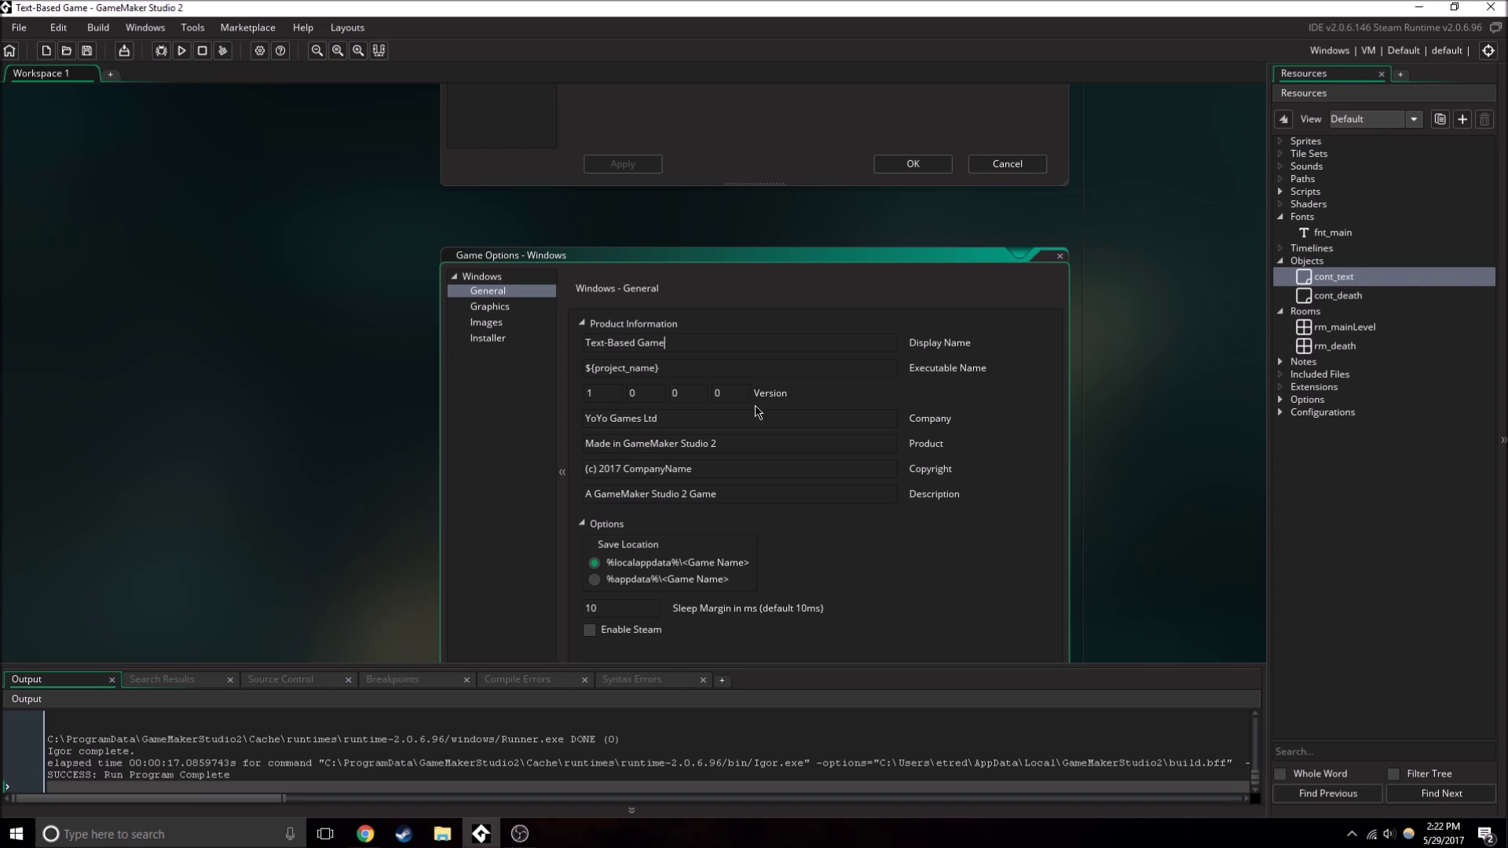
- Set the Executable Name to 'Text-Based Game' and the Description to 'A text adventure game!'
double_click(713, 369)
type("Text-Based Game")
left_click_drag(737, 486, 409, 490)
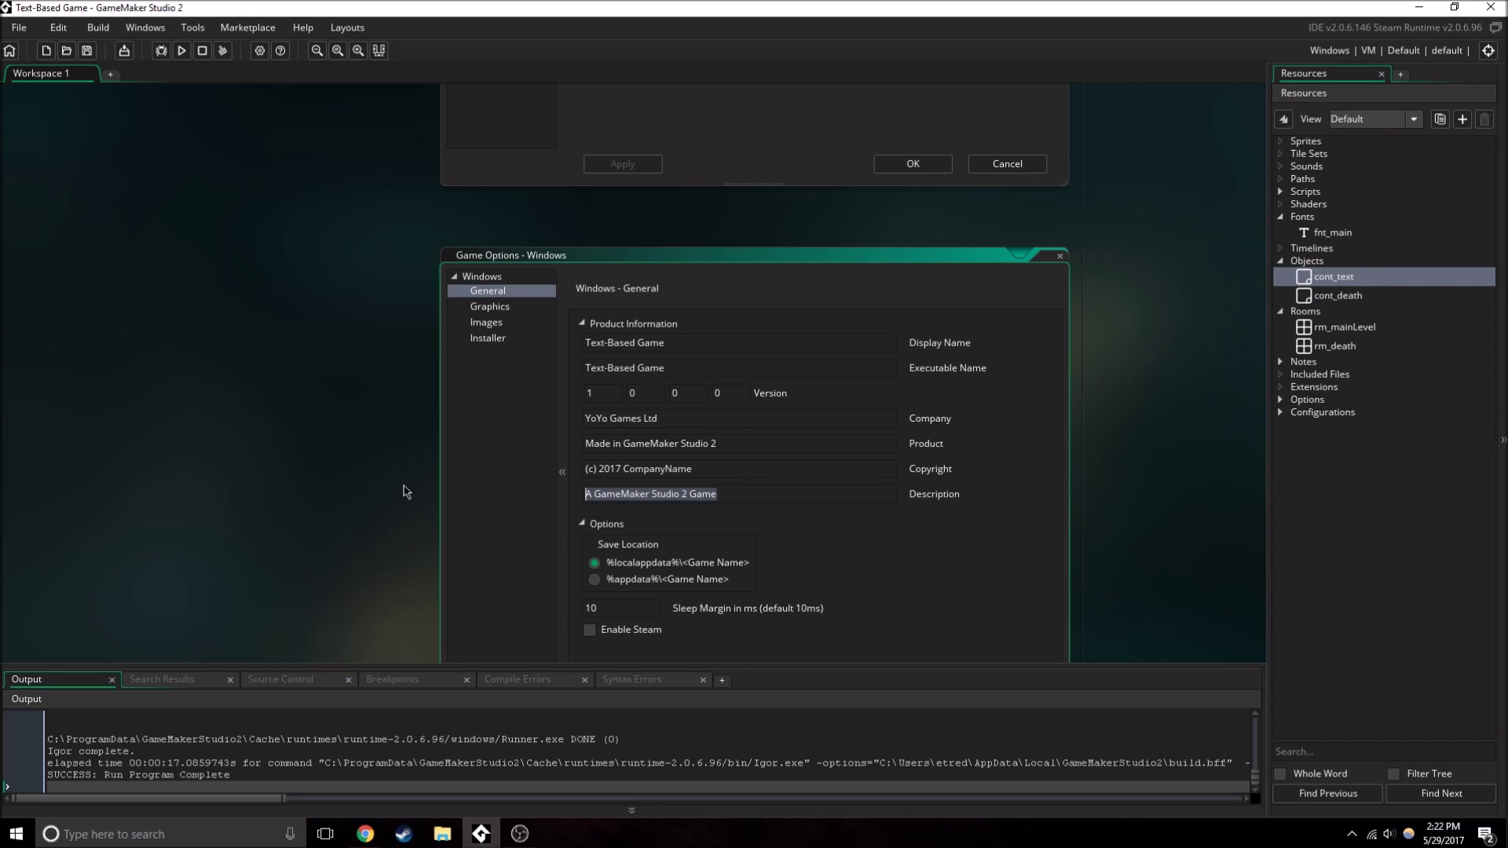
type("An")
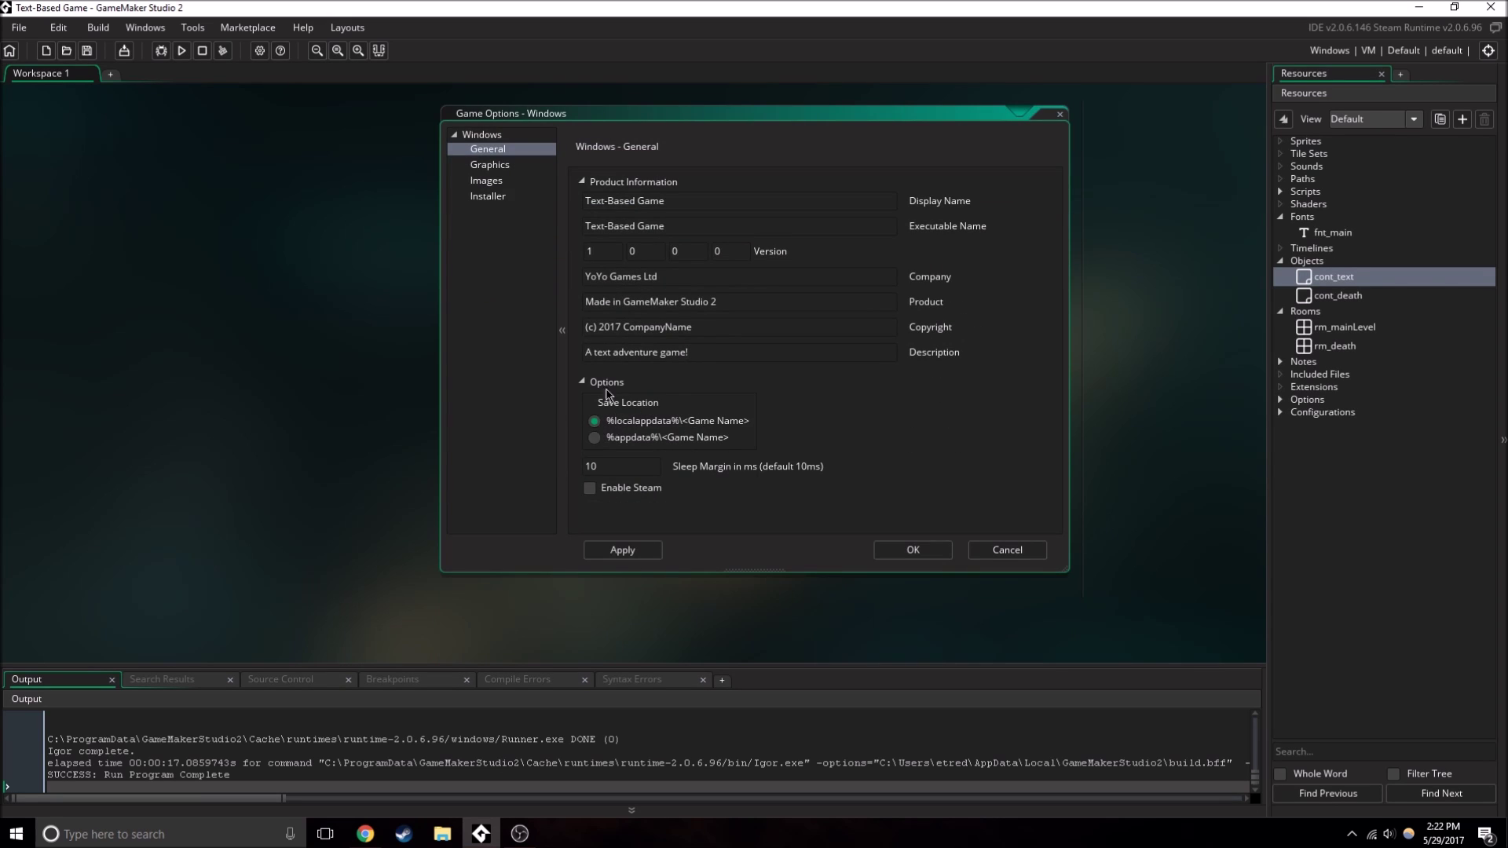
left_click(489, 165)
- Apply the Windows settings, review the Graphics, Images and Installer pages, and accept with OK
left_click(487, 150)
left_click(622, 550)
left_click(505, 166)
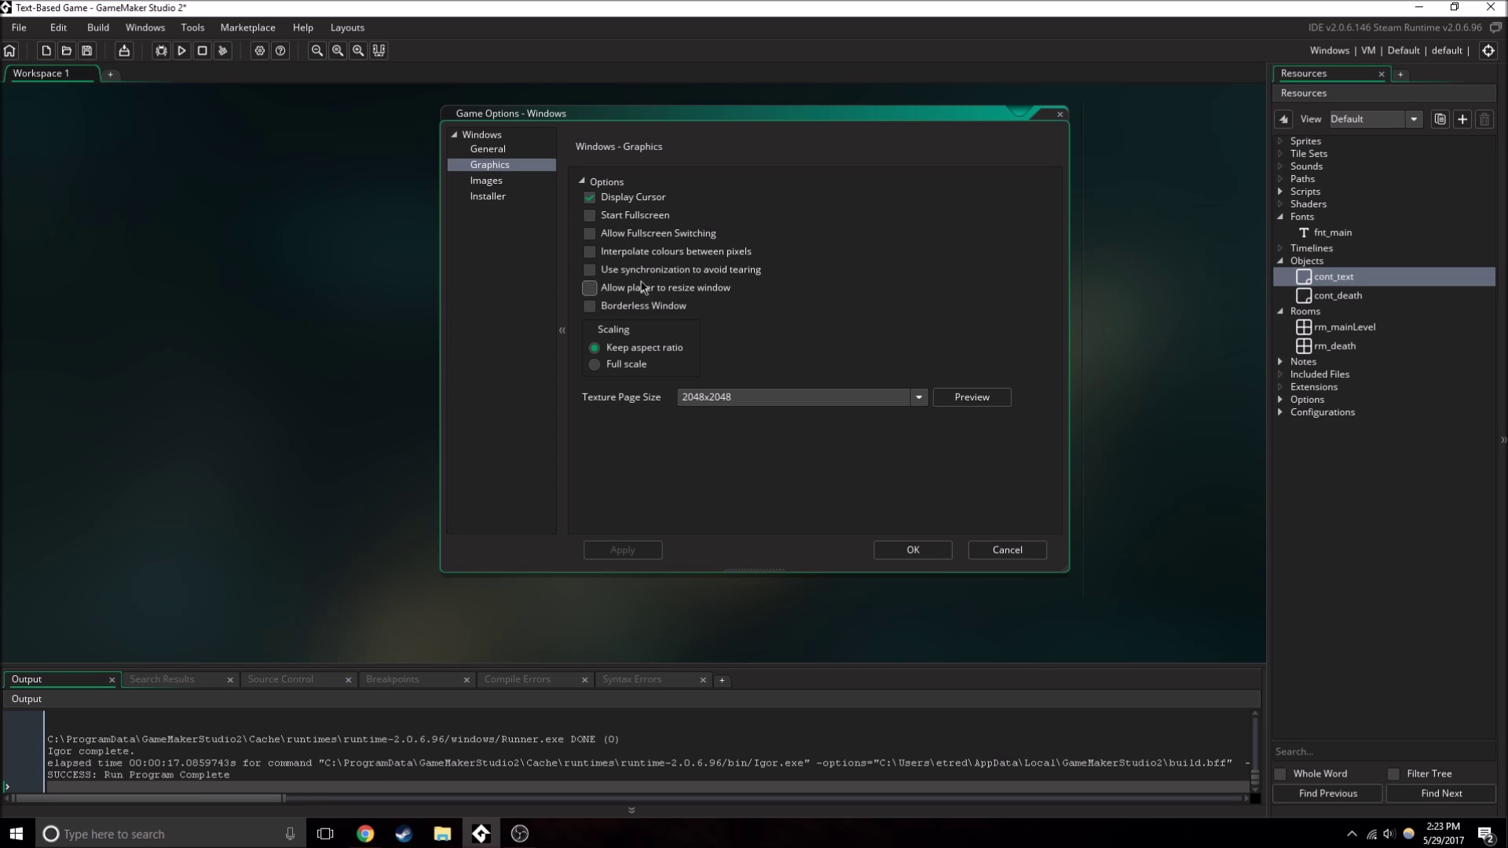
left_click(497, 182)
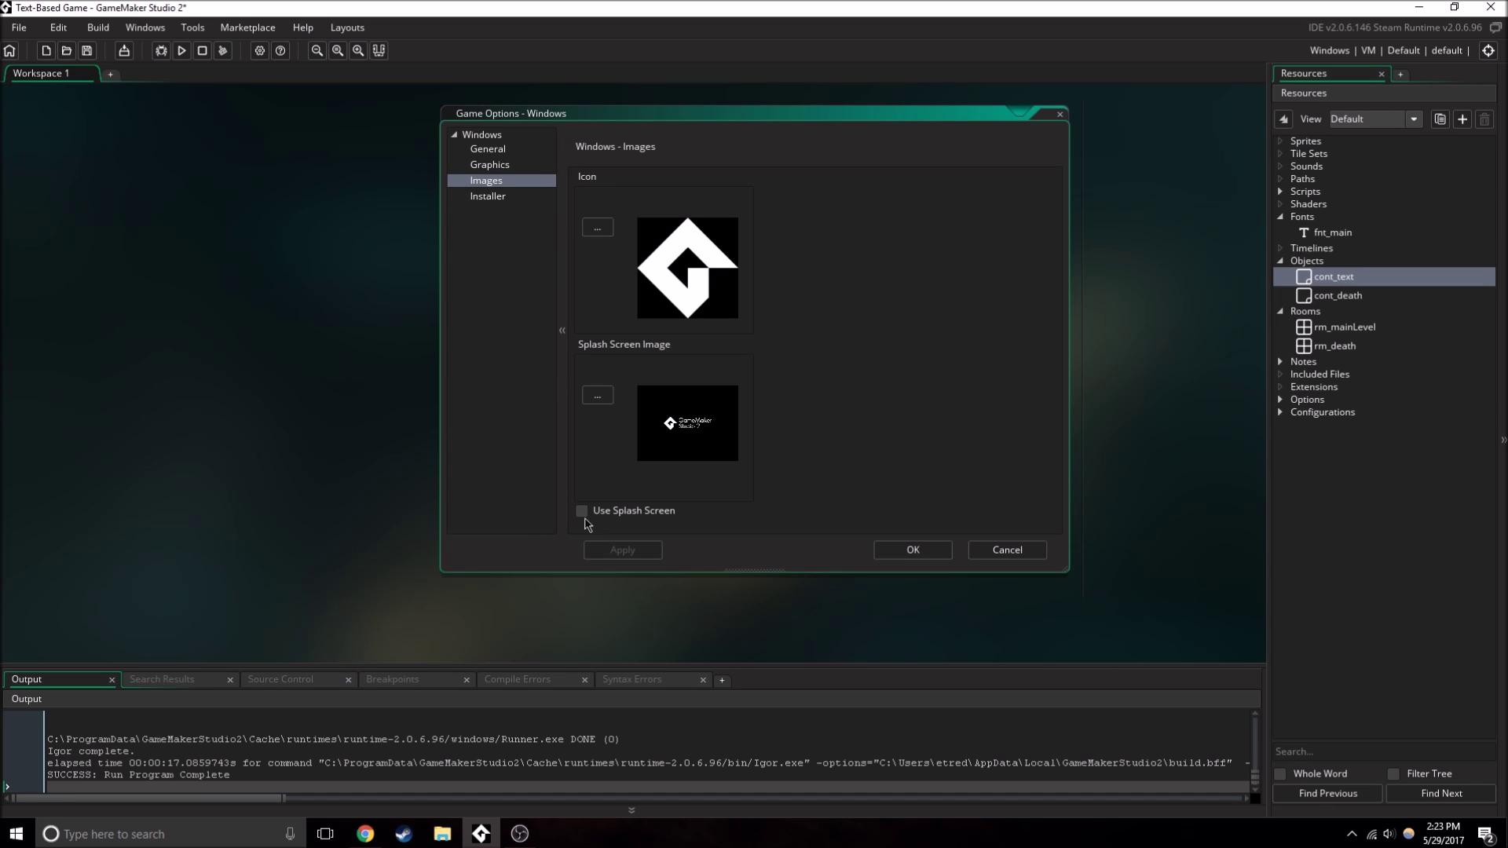
left_click(498, 201)
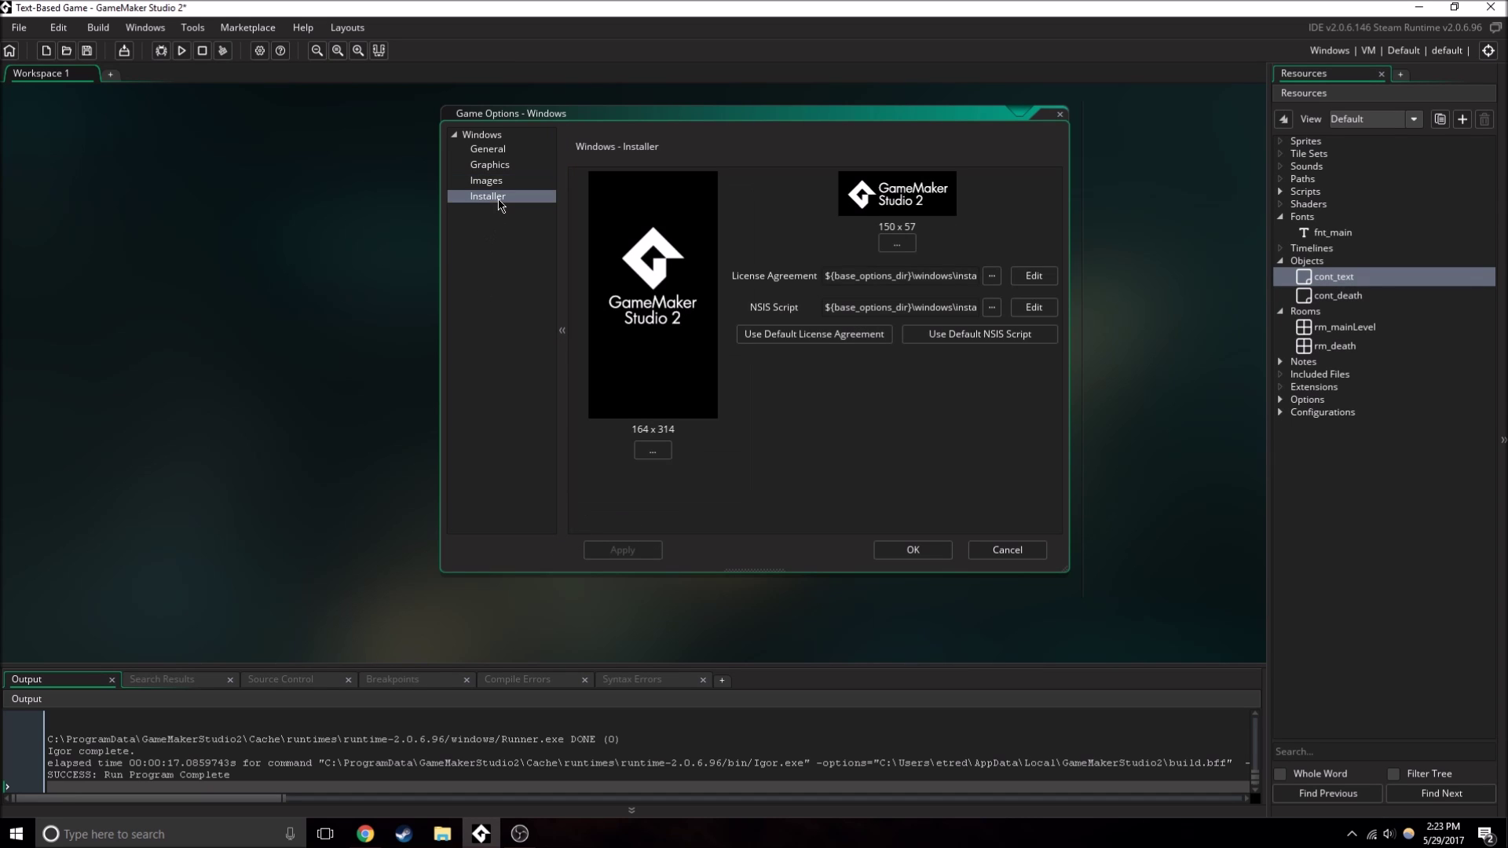
left_click(501, 181)
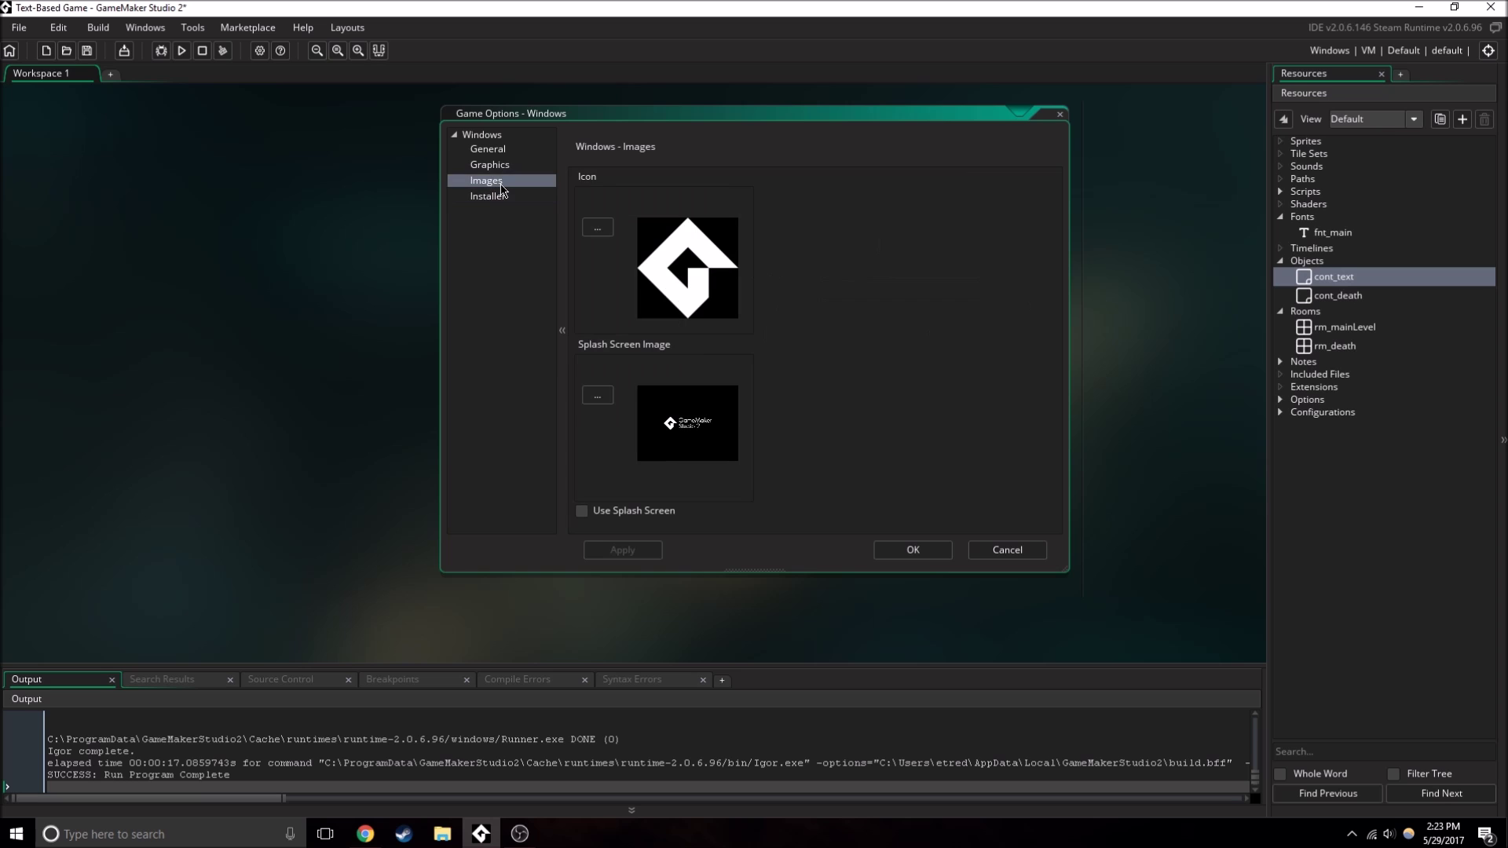
left_click(502, 149)
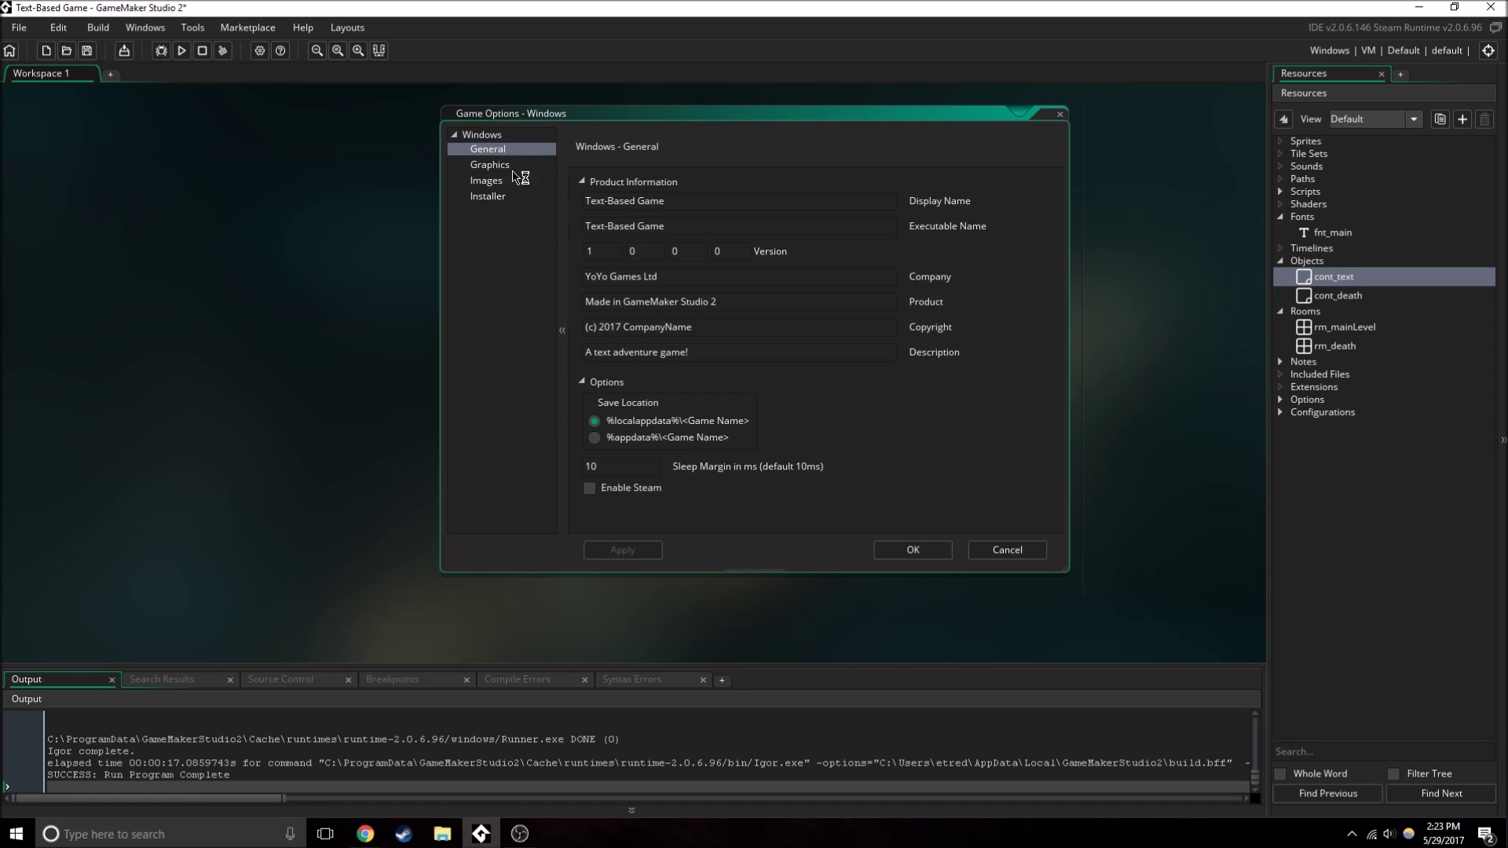
left_click(932, 550)
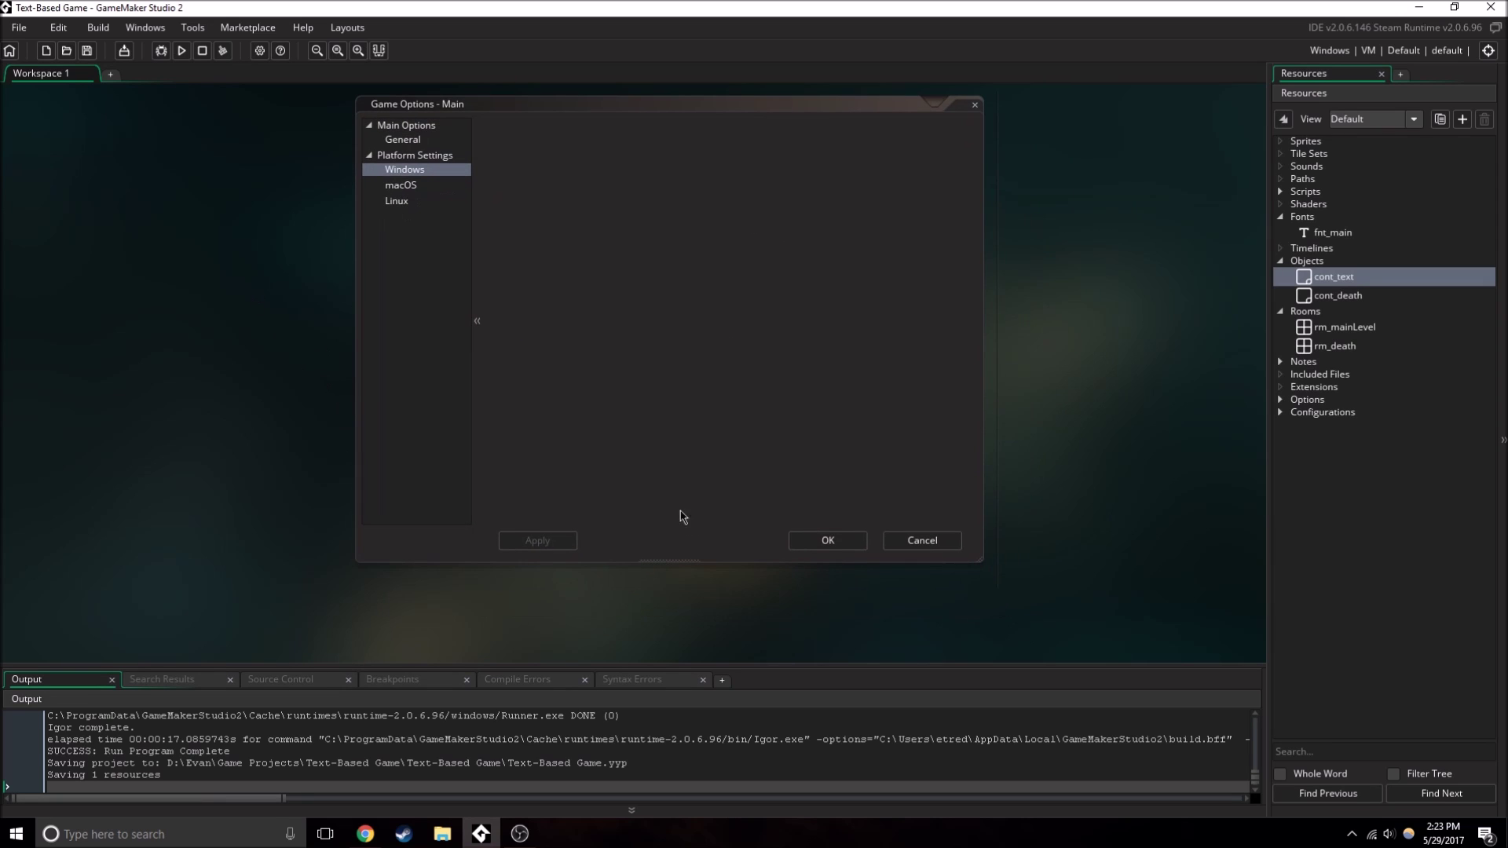
- Close Game Options and start a Create Executable build packaged as a zip
left_click(818, 539)
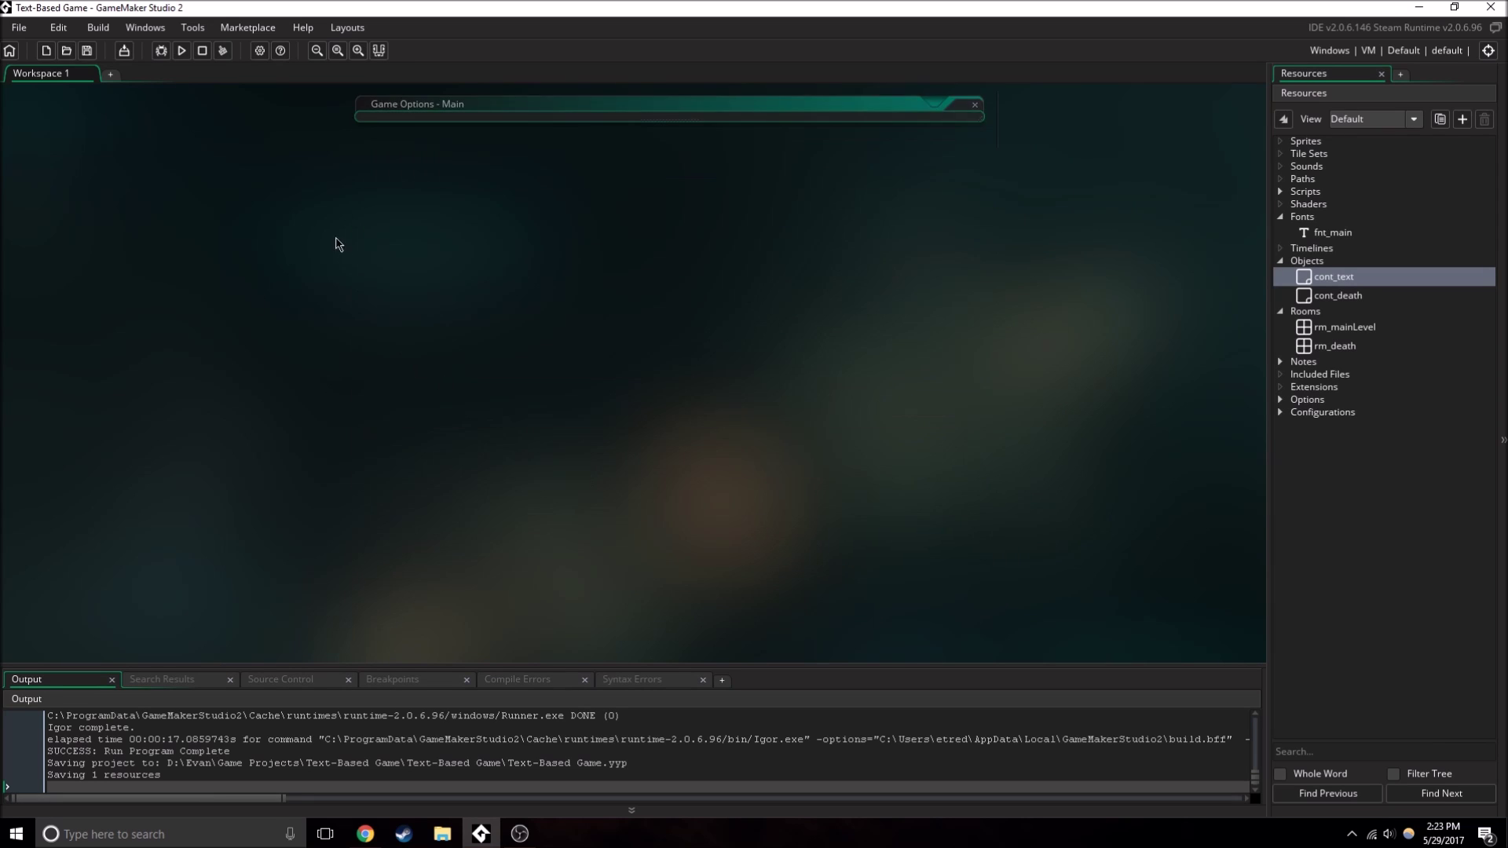
left_click(31, 29)
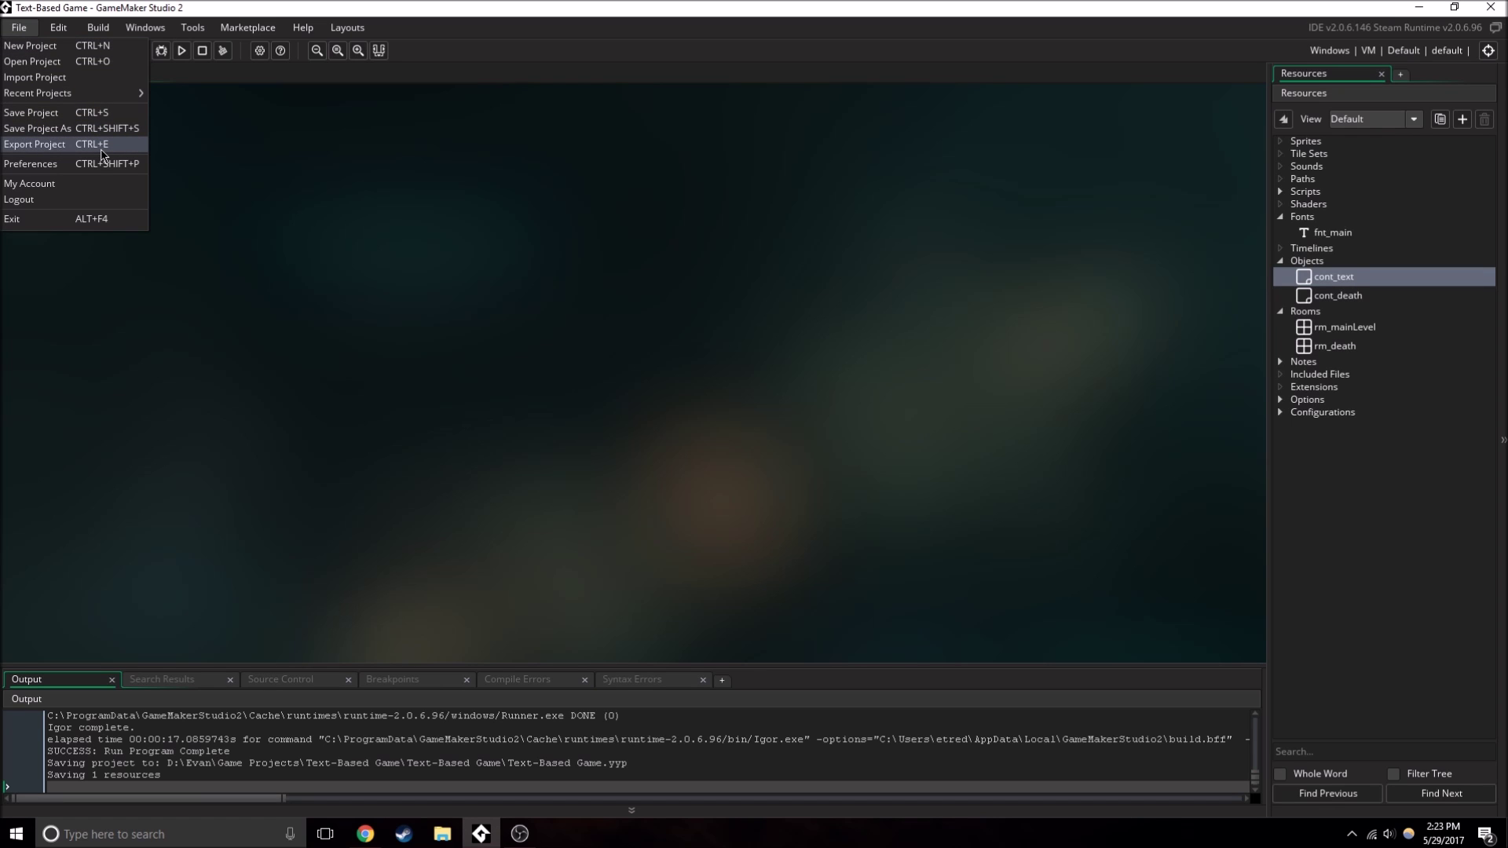
left_click(273, 142)
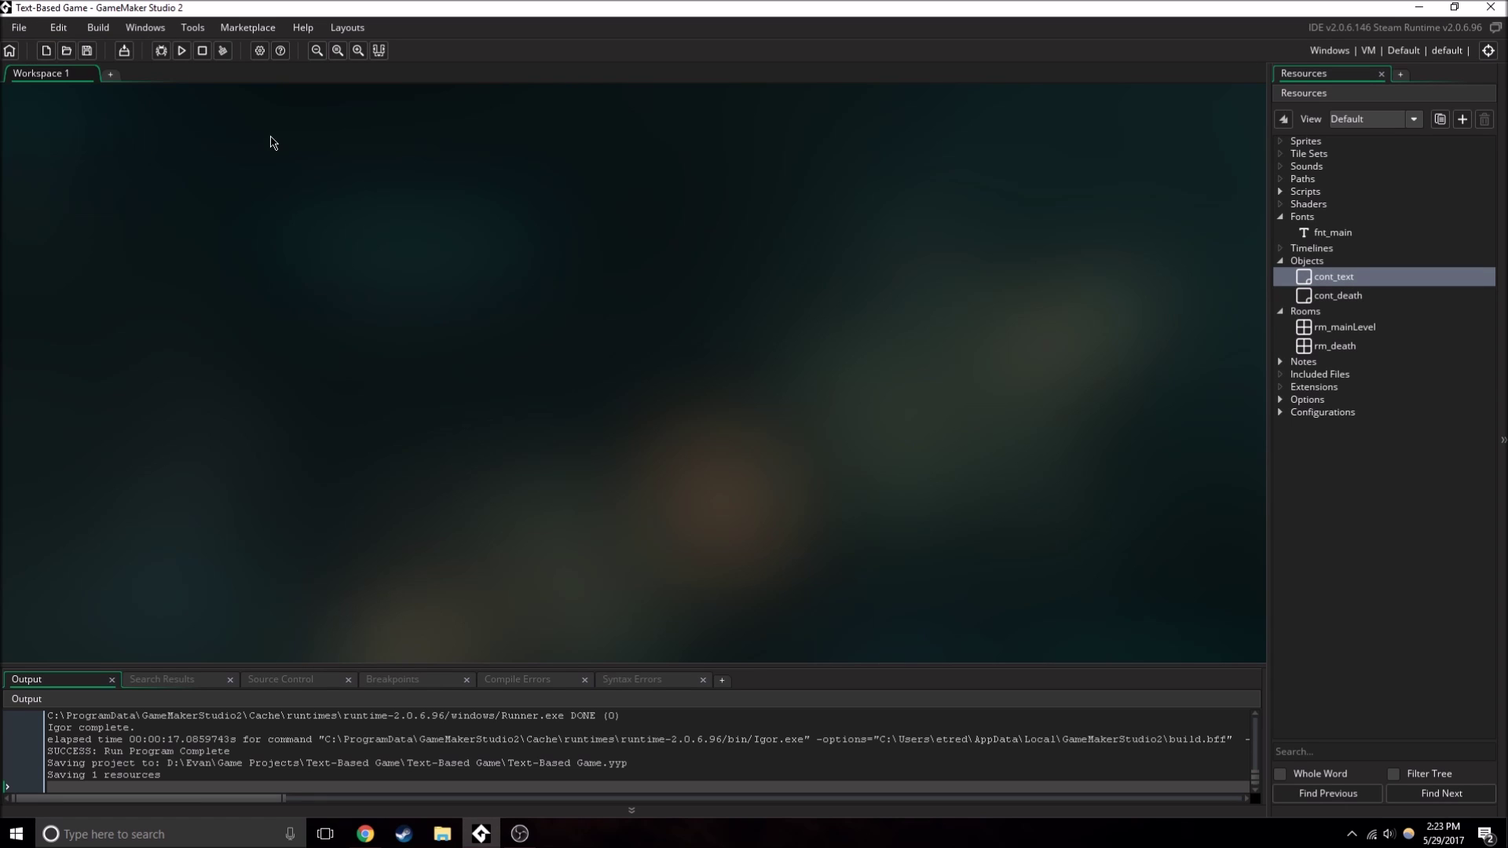
left_click(126, 51)
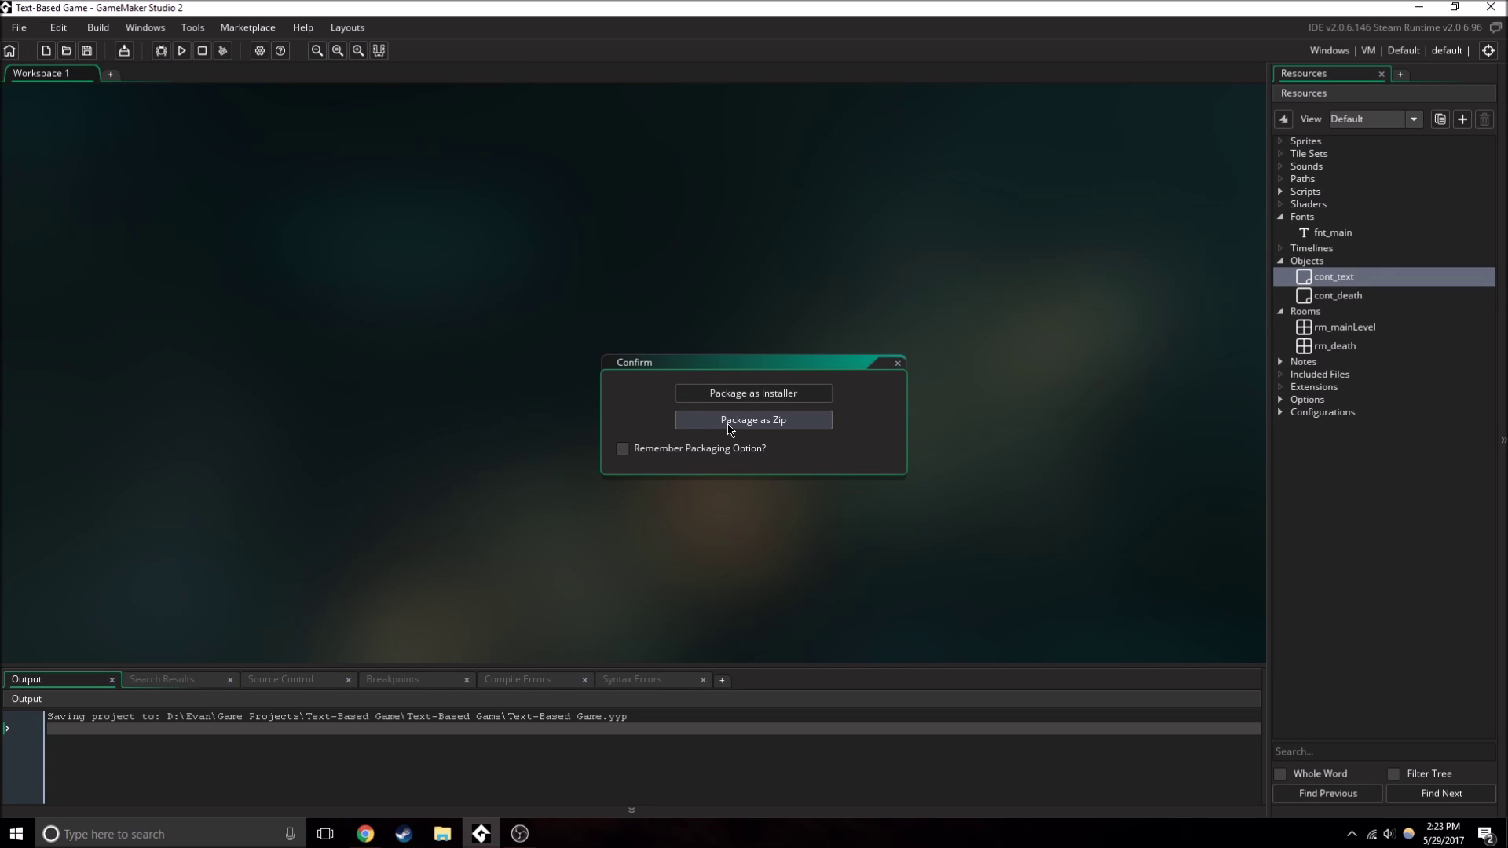
left_click(807, 422)
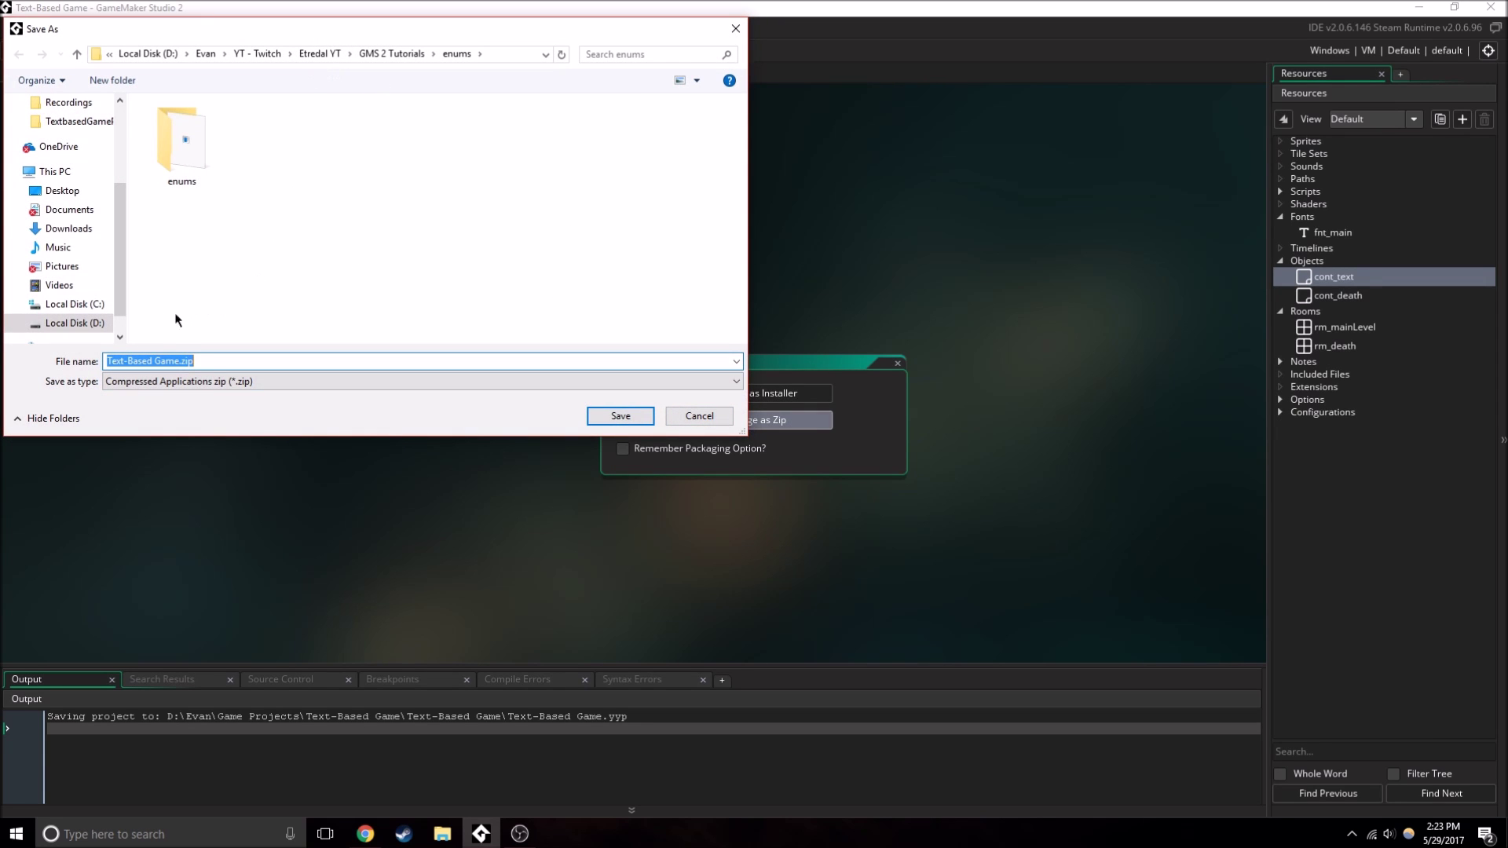
- Save Text-Based Game.zip as a zip in D:\Evan\YT - Twitch\Etredal YT\GM2 Beginner Tutorial Series Text-Based Game\EP5
left_click(71, 323)
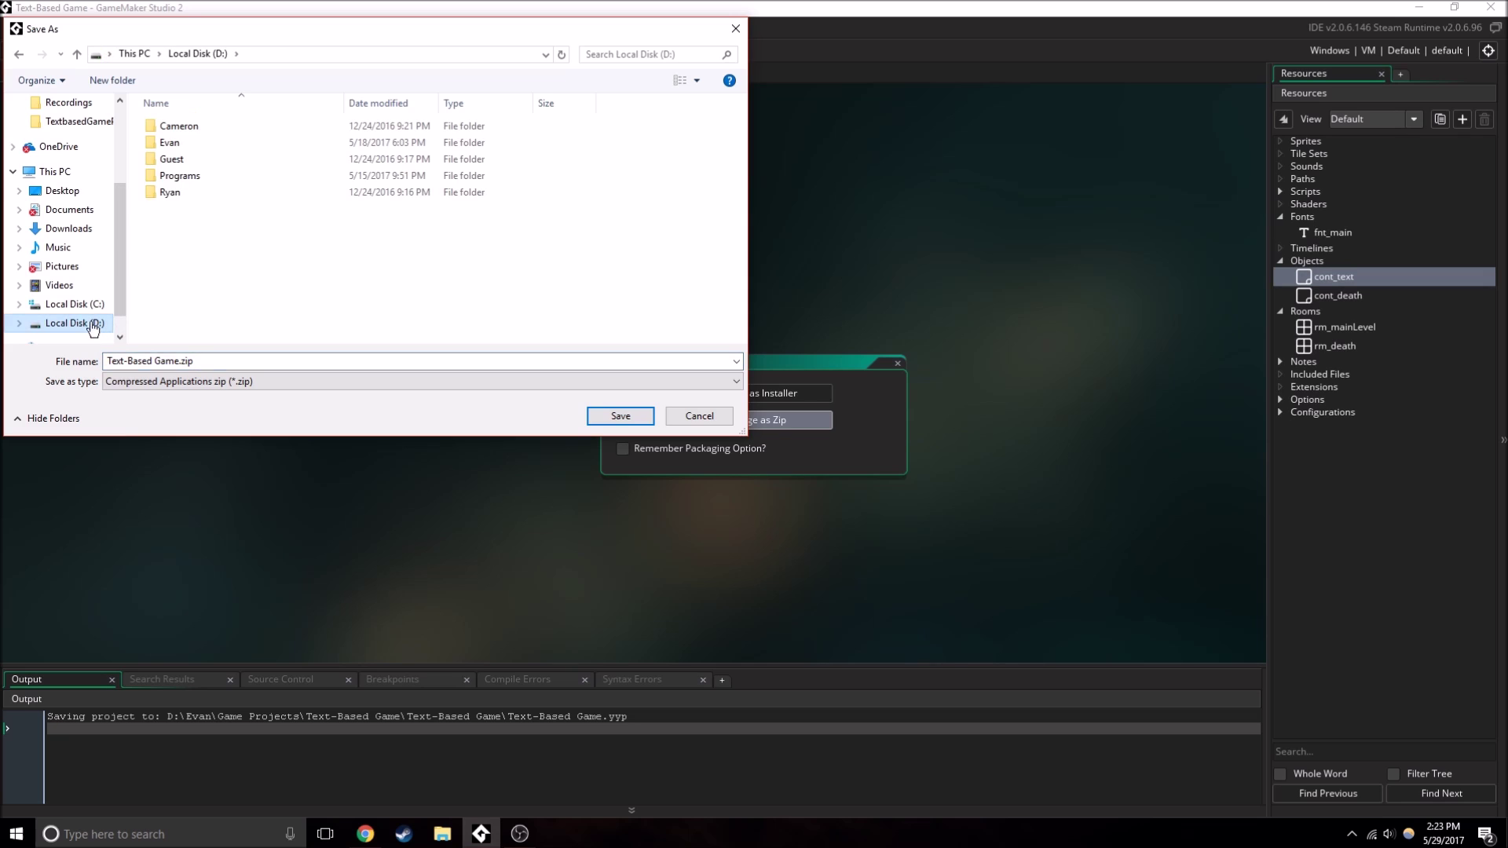
double_click(242, 148)
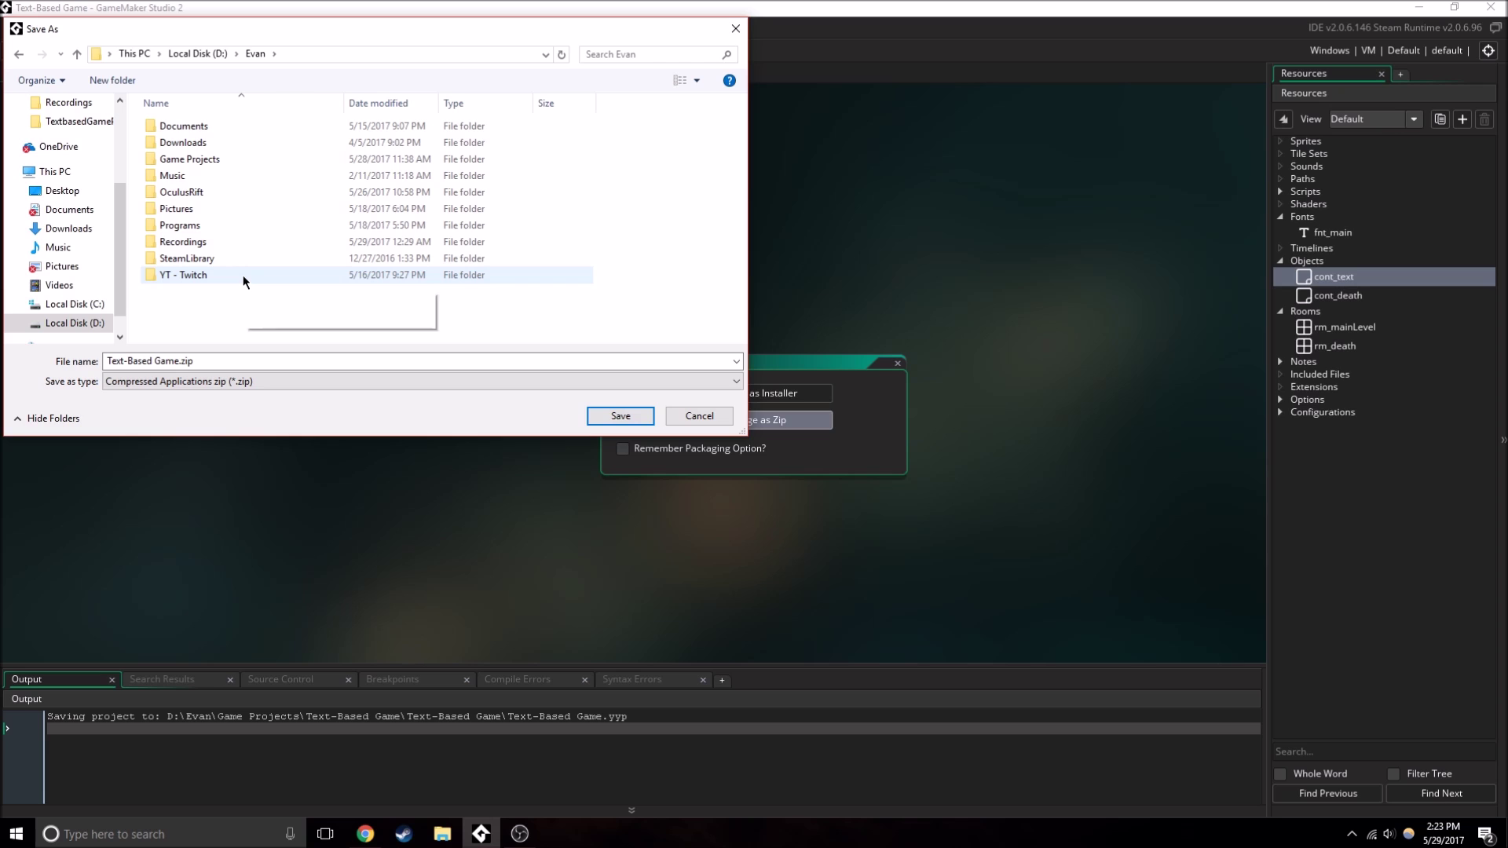
double_click(243, 275)
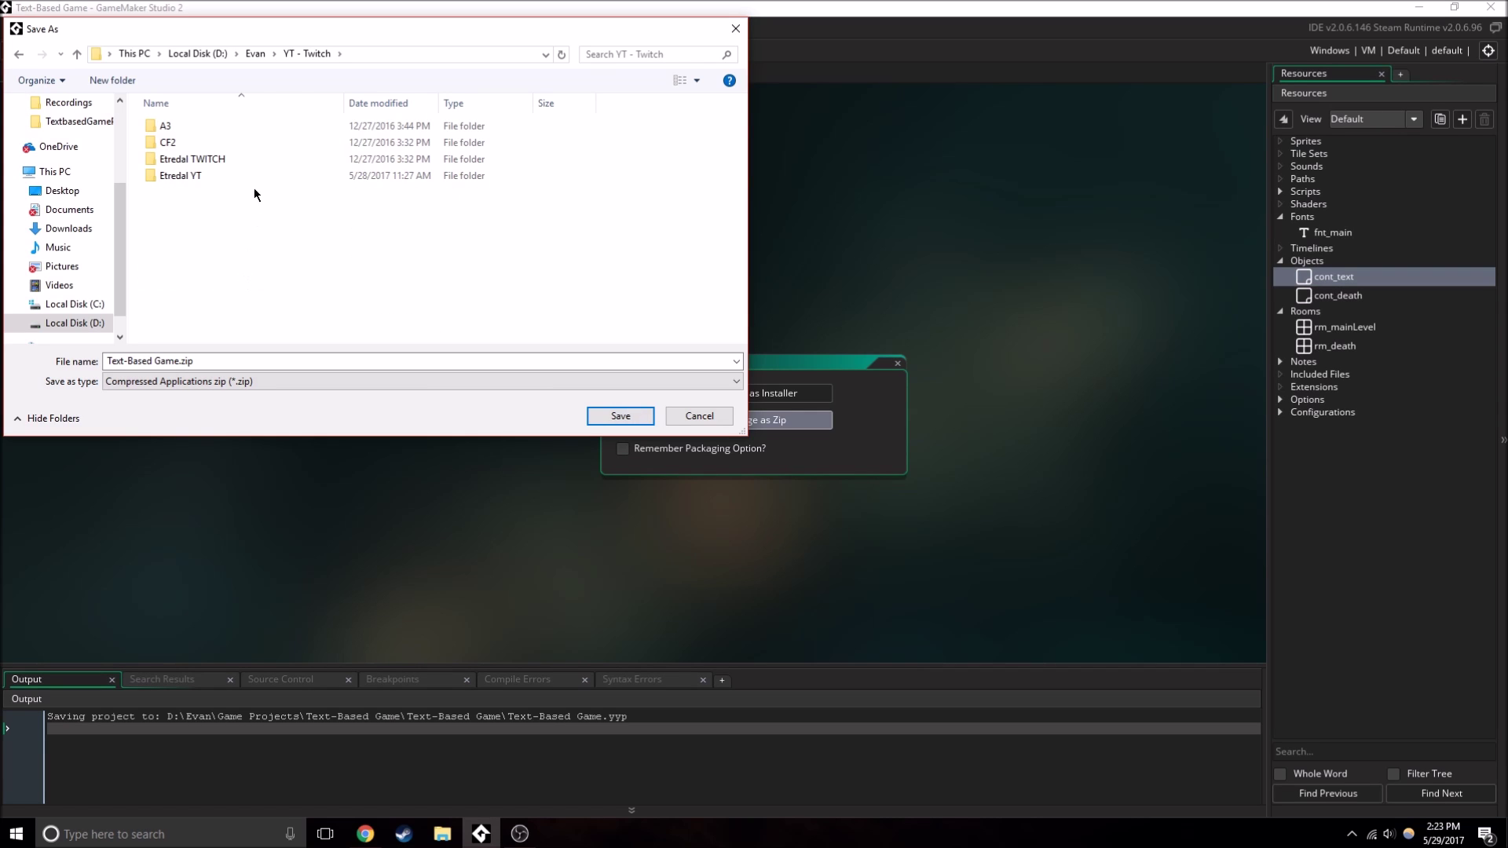
double_click(207, 177)
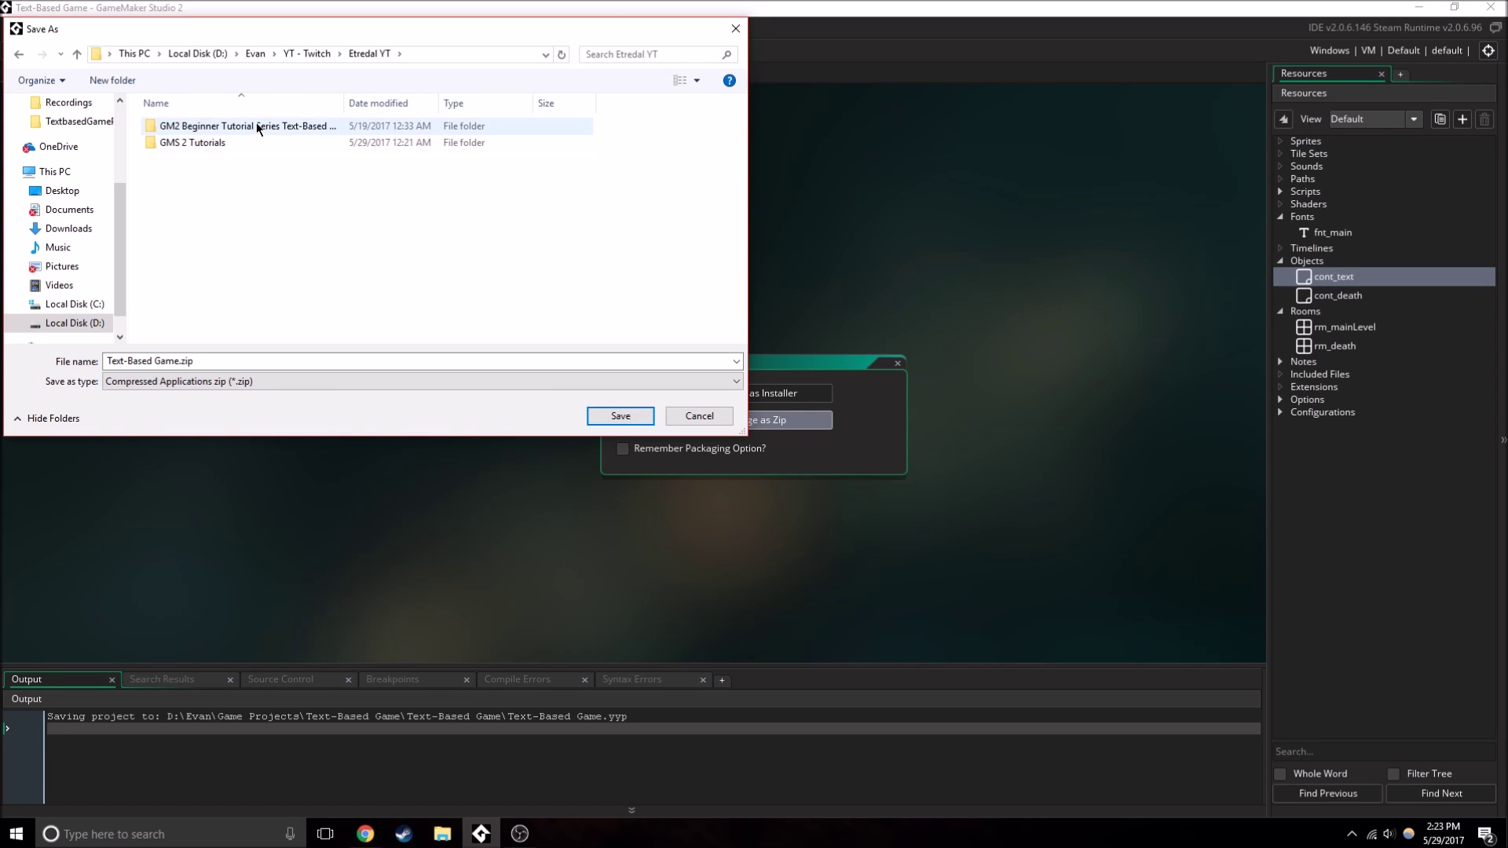
double_click(258, 128)
double_click(186, 190)
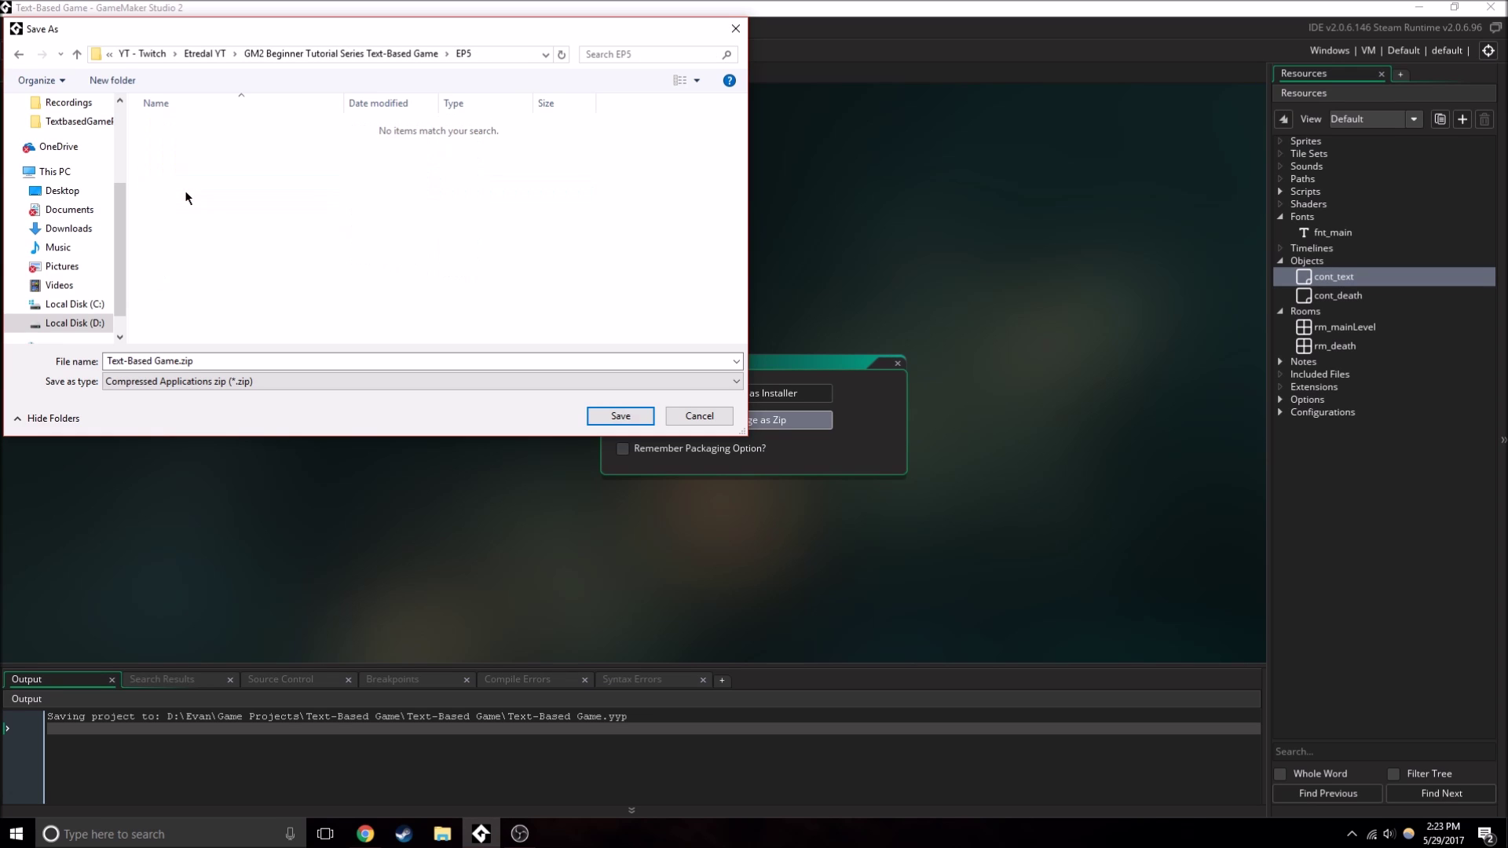
left_click(232, 361)
left_click(234, 381)
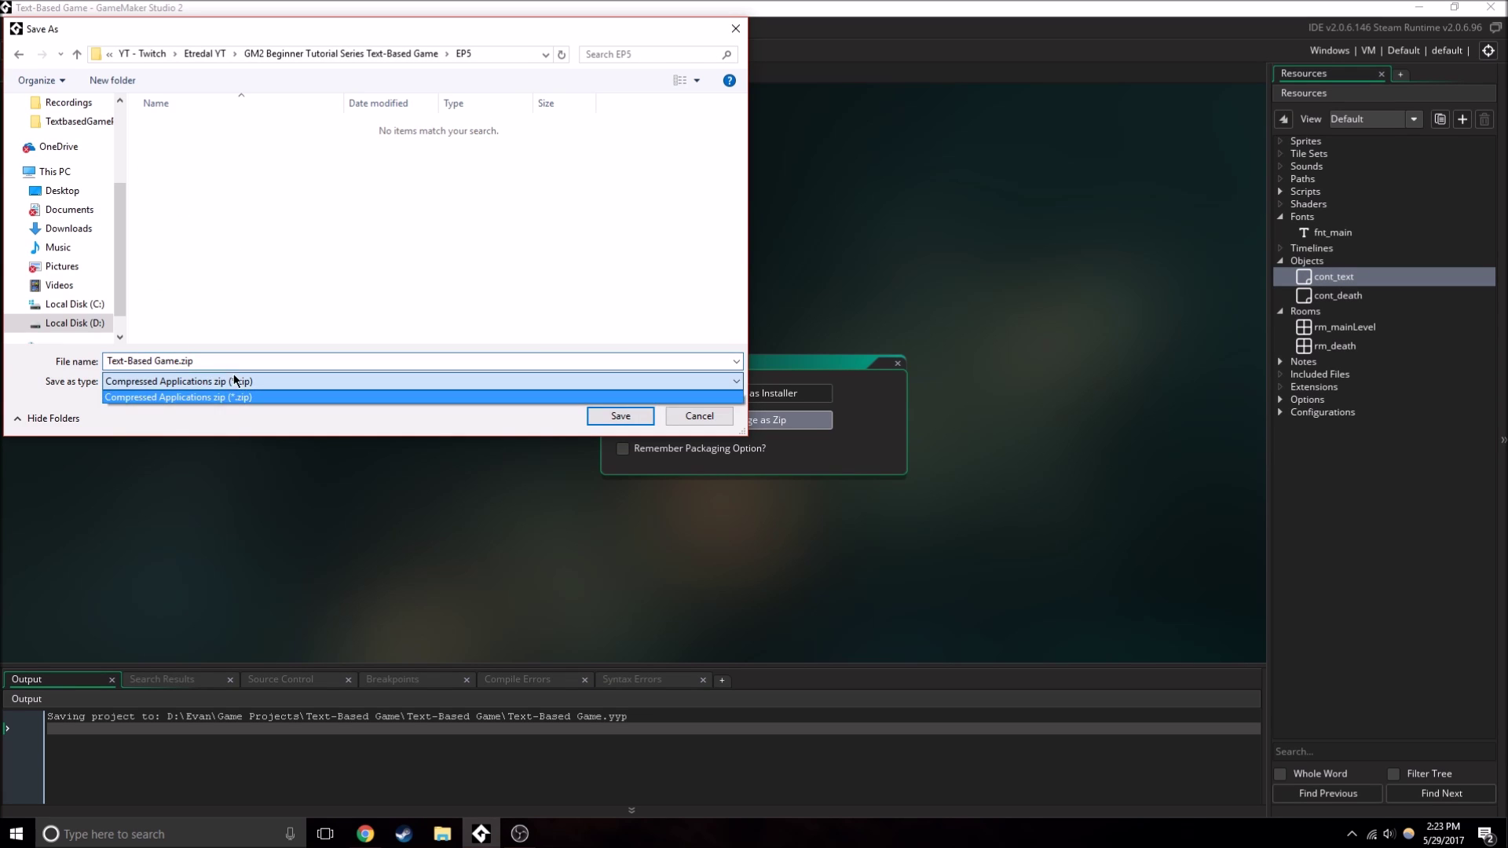
left_click(246, 363)
left_click(621, 415)
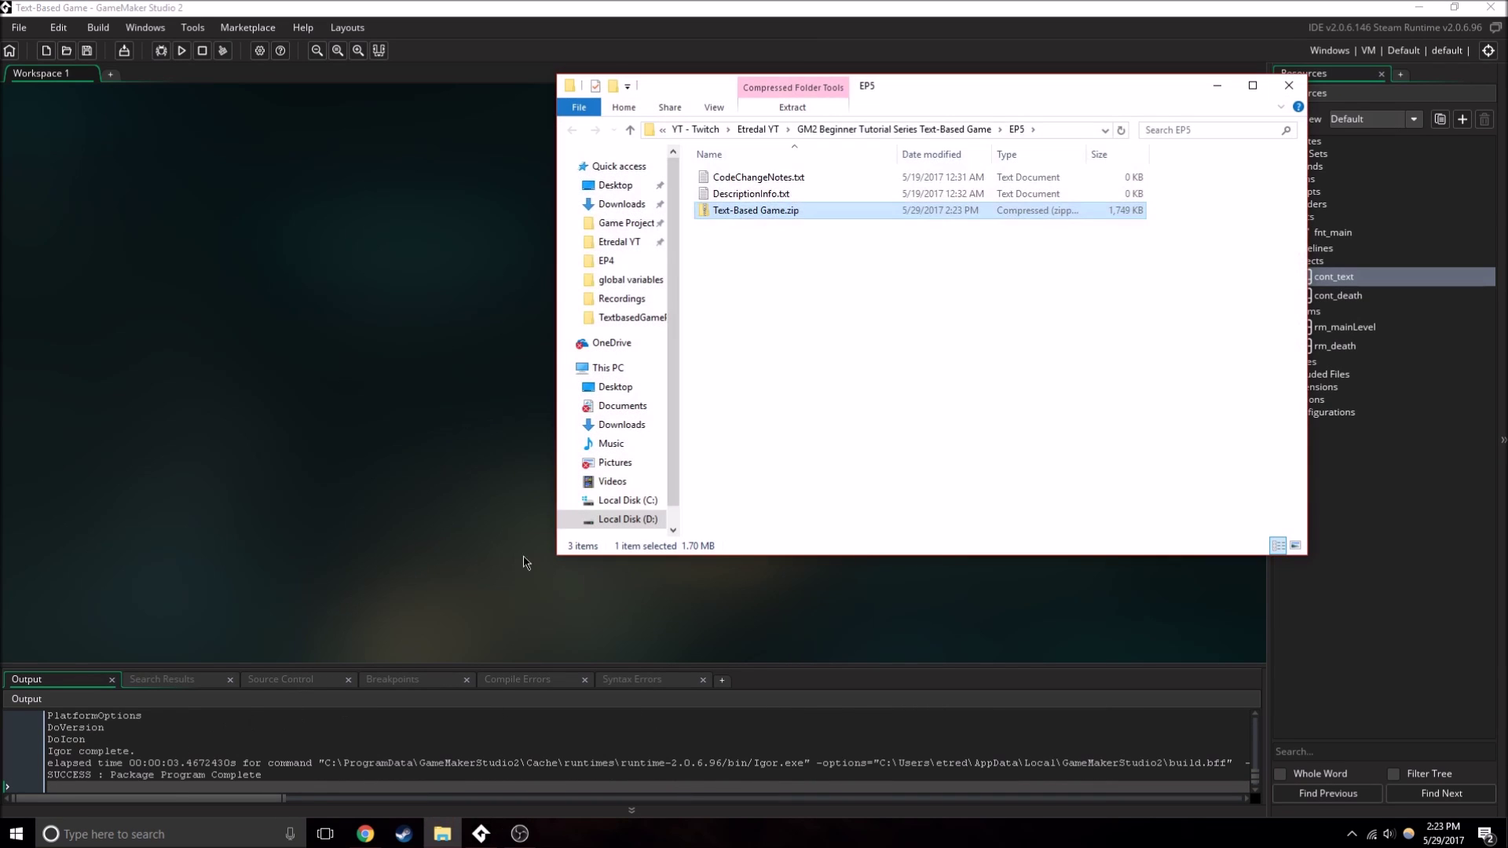
- Open Text-Based Game.zip in the EP5 folder to view its contents
left_click_drag(805, 272, 889, 315)
double_click(778, 210)
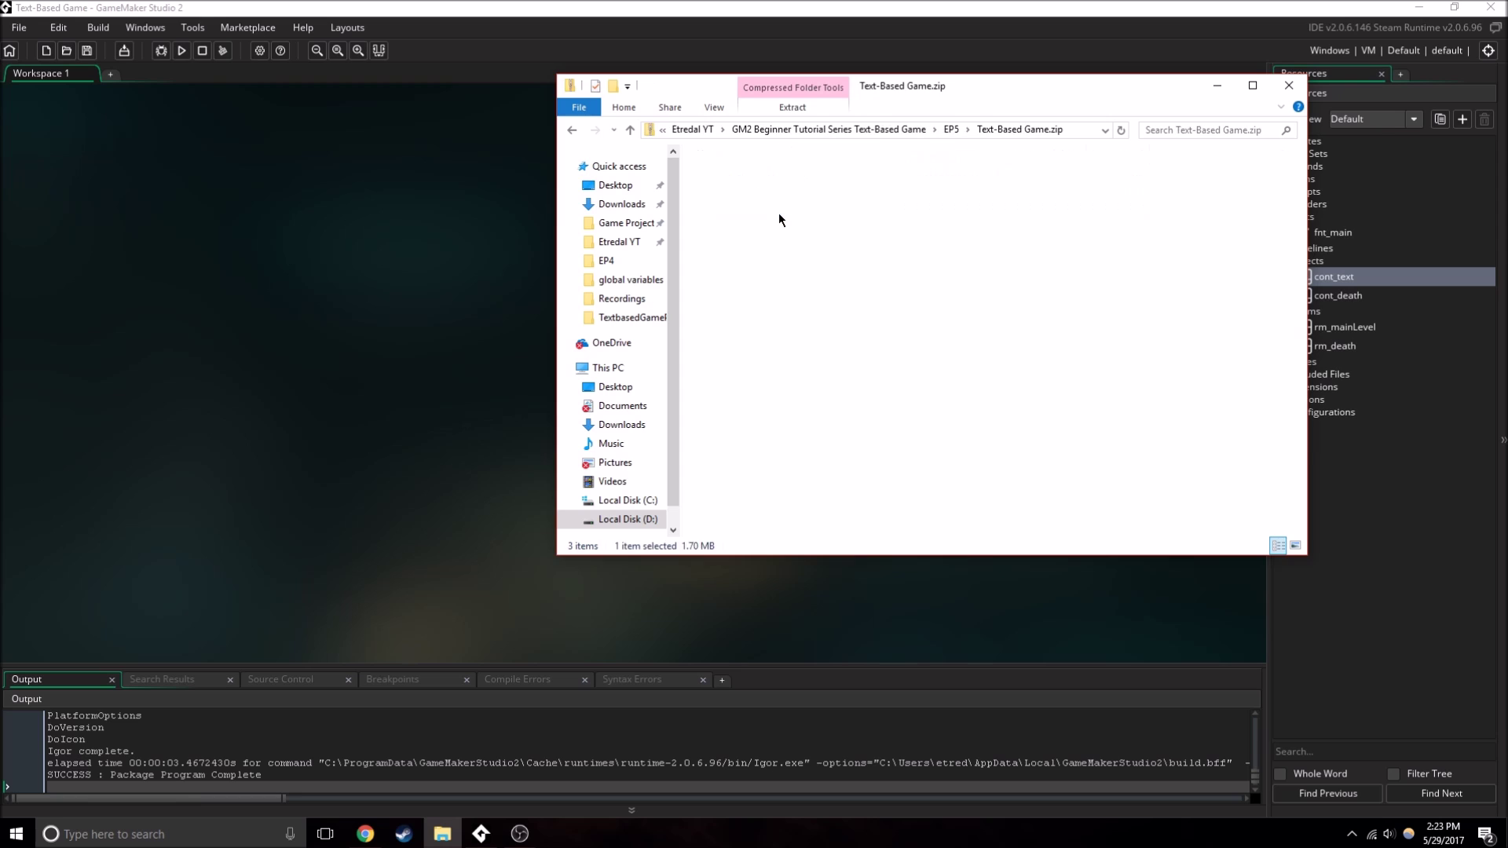
left_click_drag(792, 216, 892, 259)
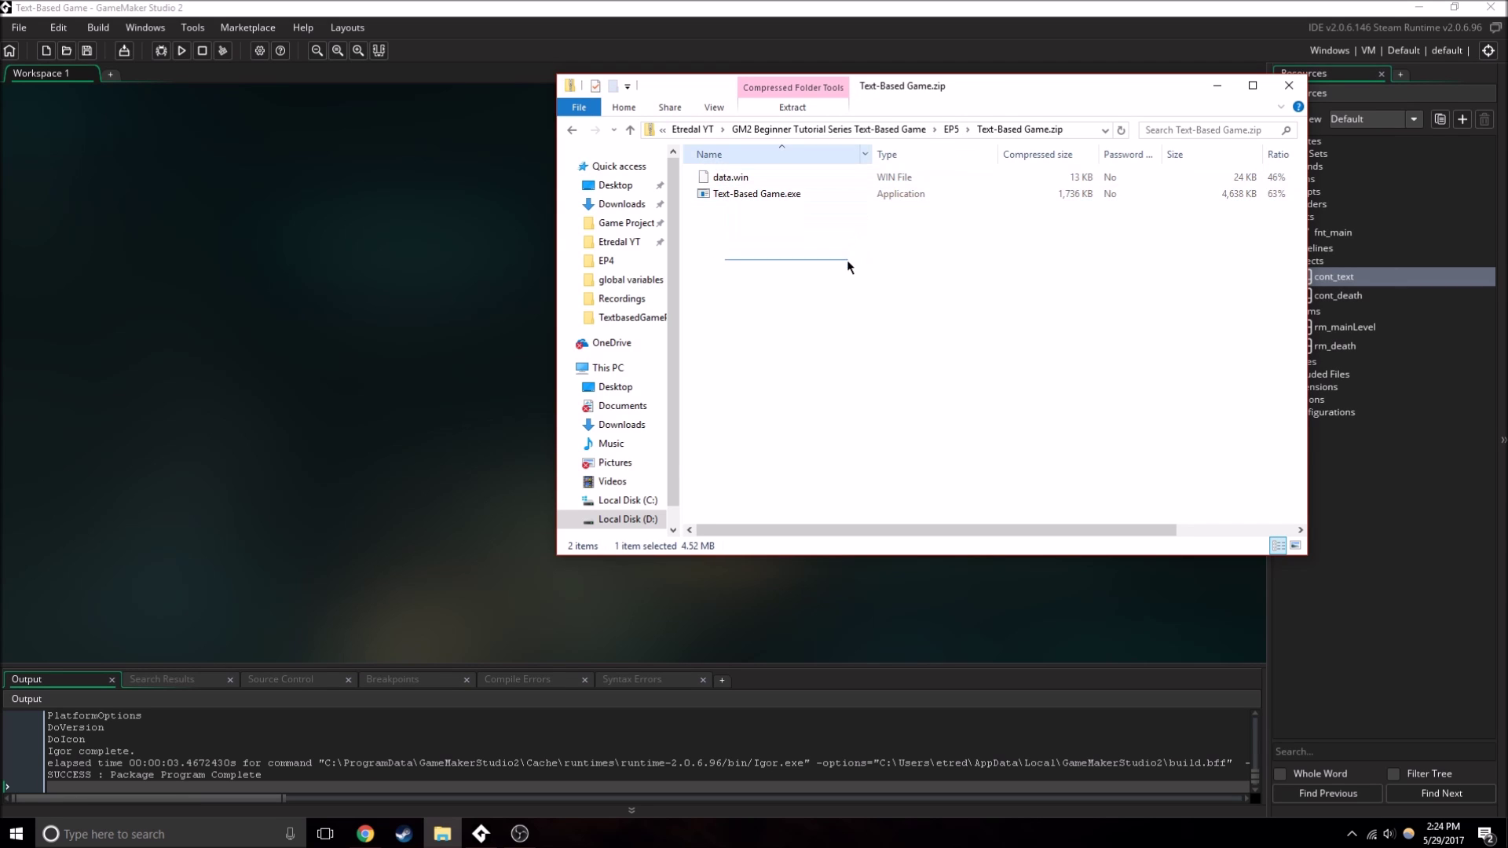
left_click(952, 130)
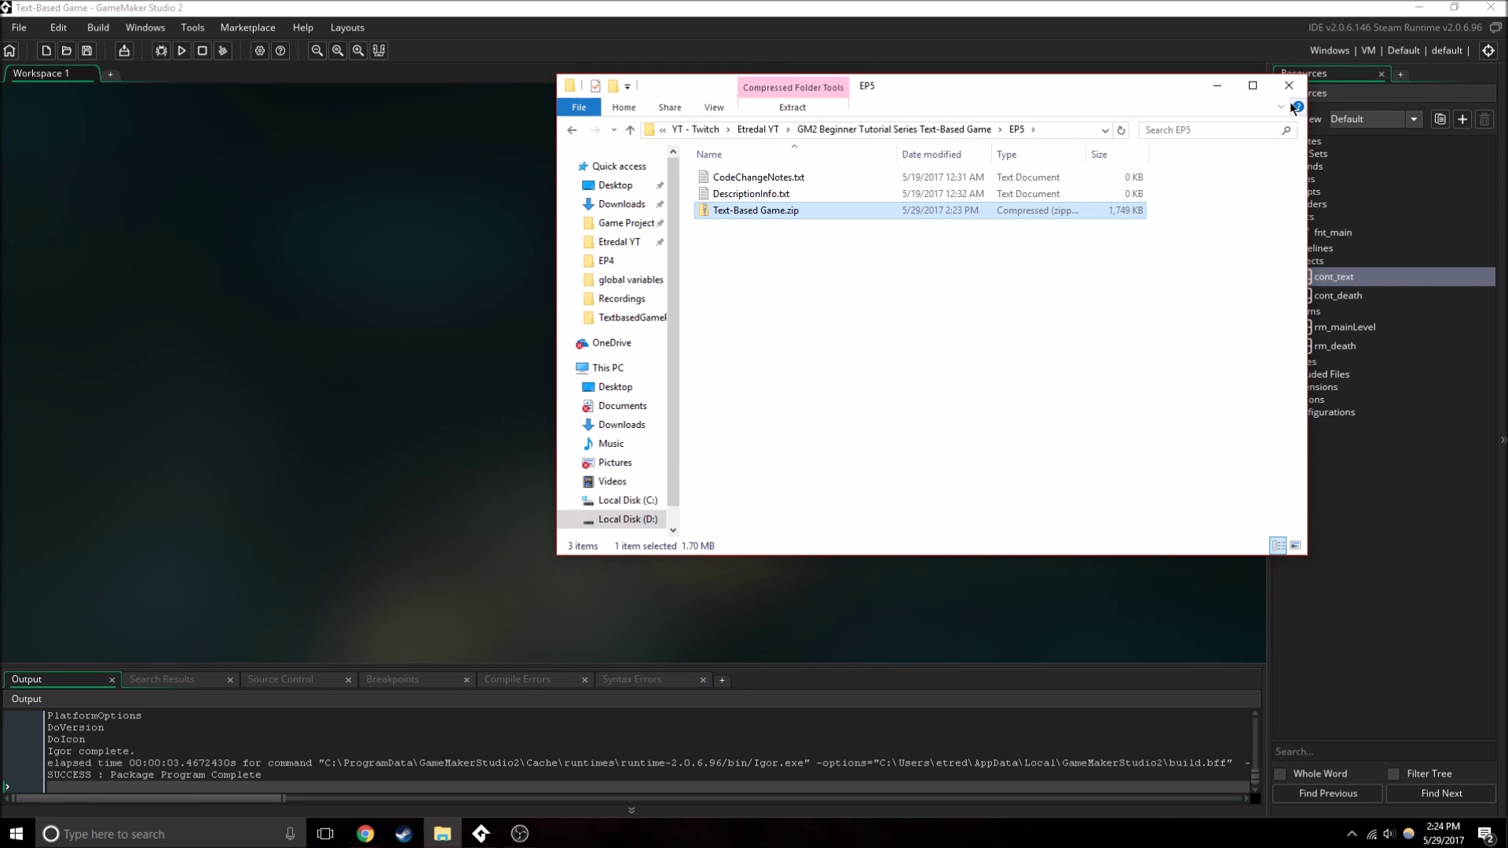
double_click(798, 214)
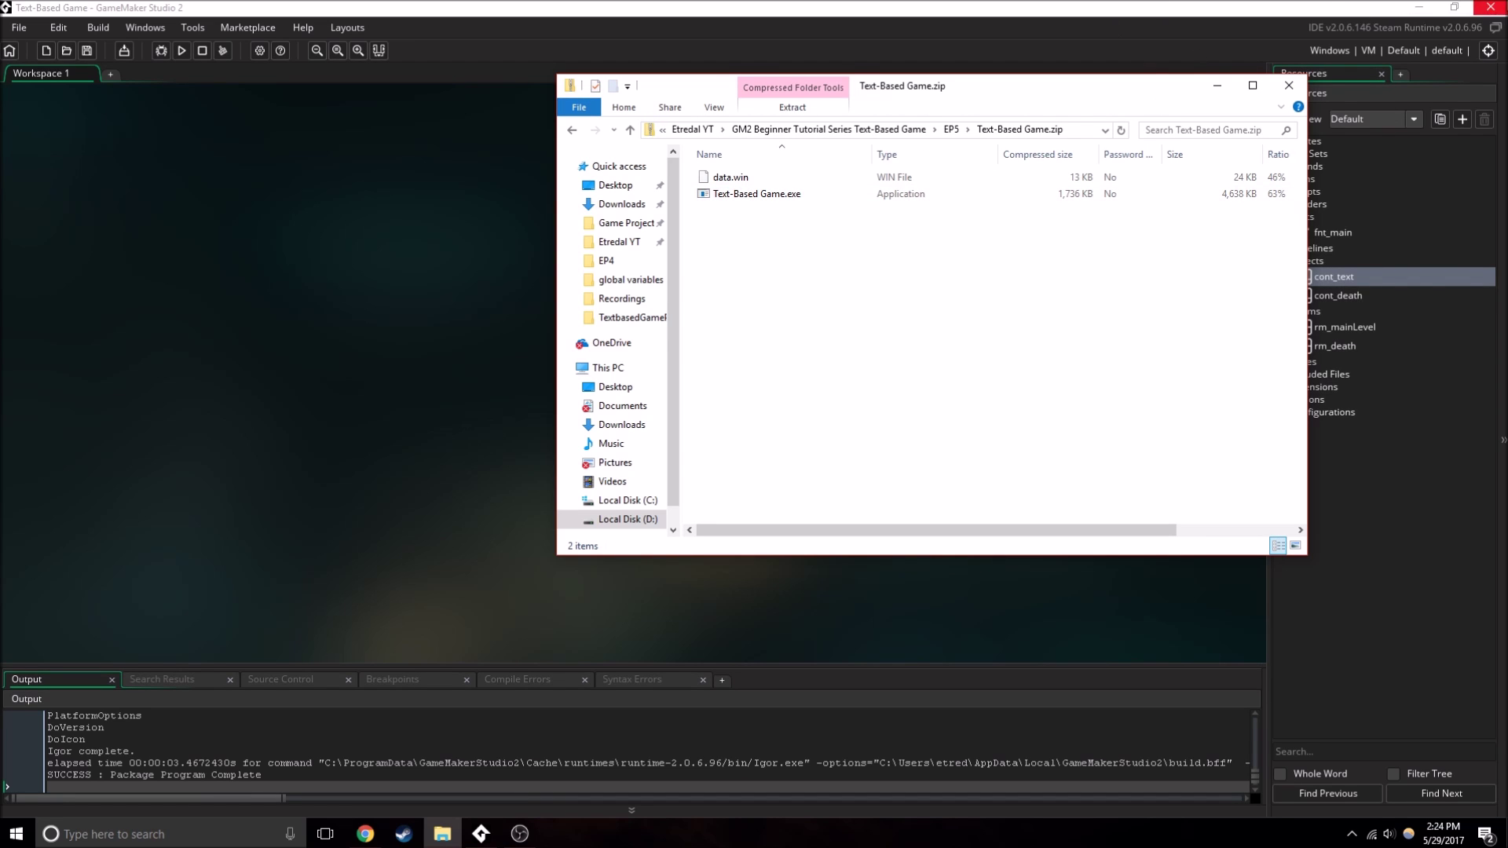
- Exit GameMaker, copy data.win and Text-Based Game.exe onto the desktop, and close the zip window
left_click(1490, 6)
left_click(816, 443)
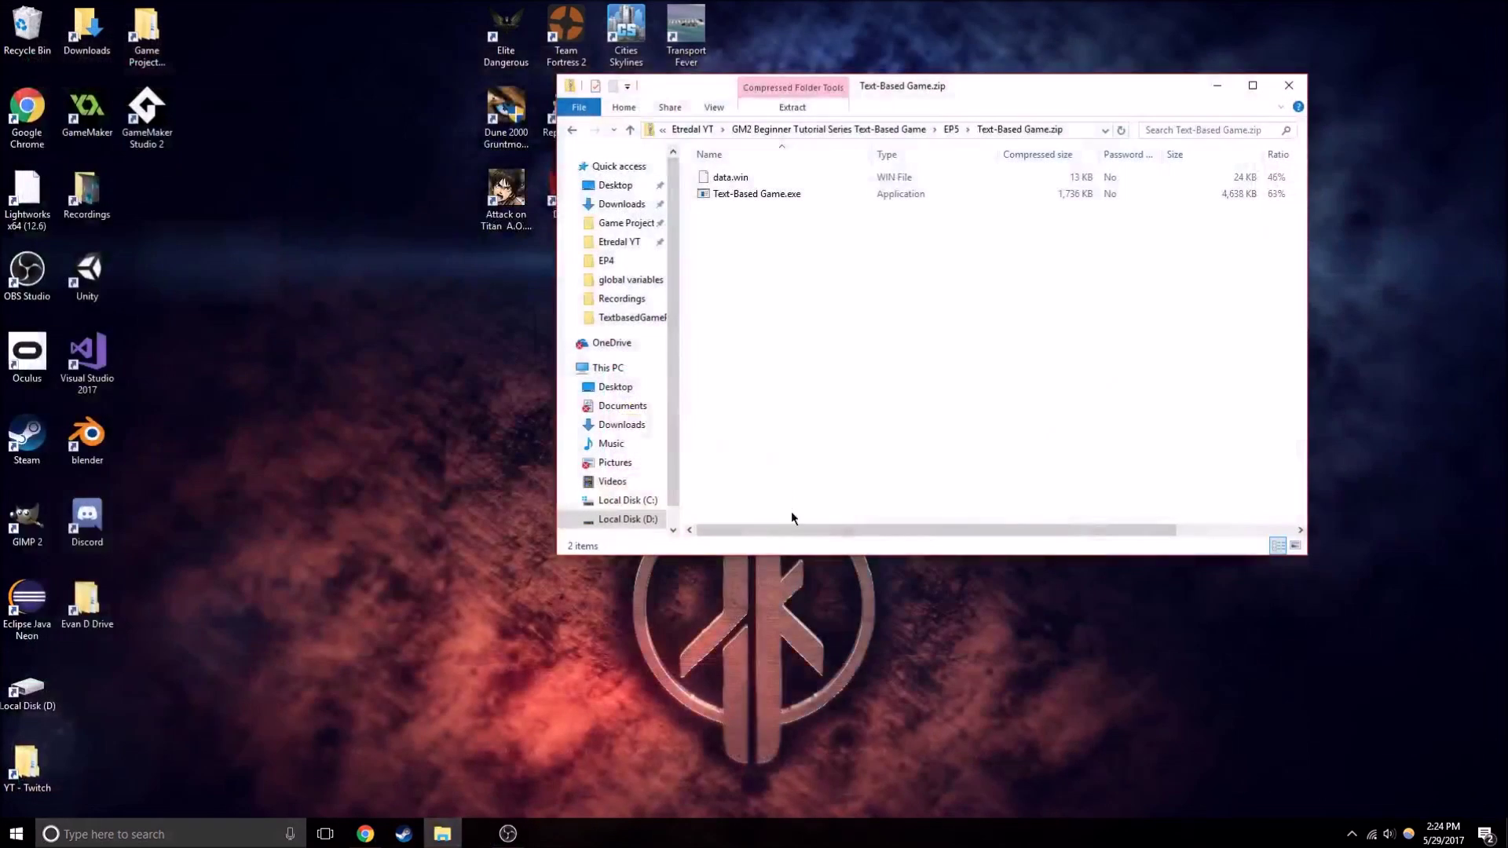
left_click_drag(740, 252, 783, 179)
left_click_drag(738, 179, 357, 520)
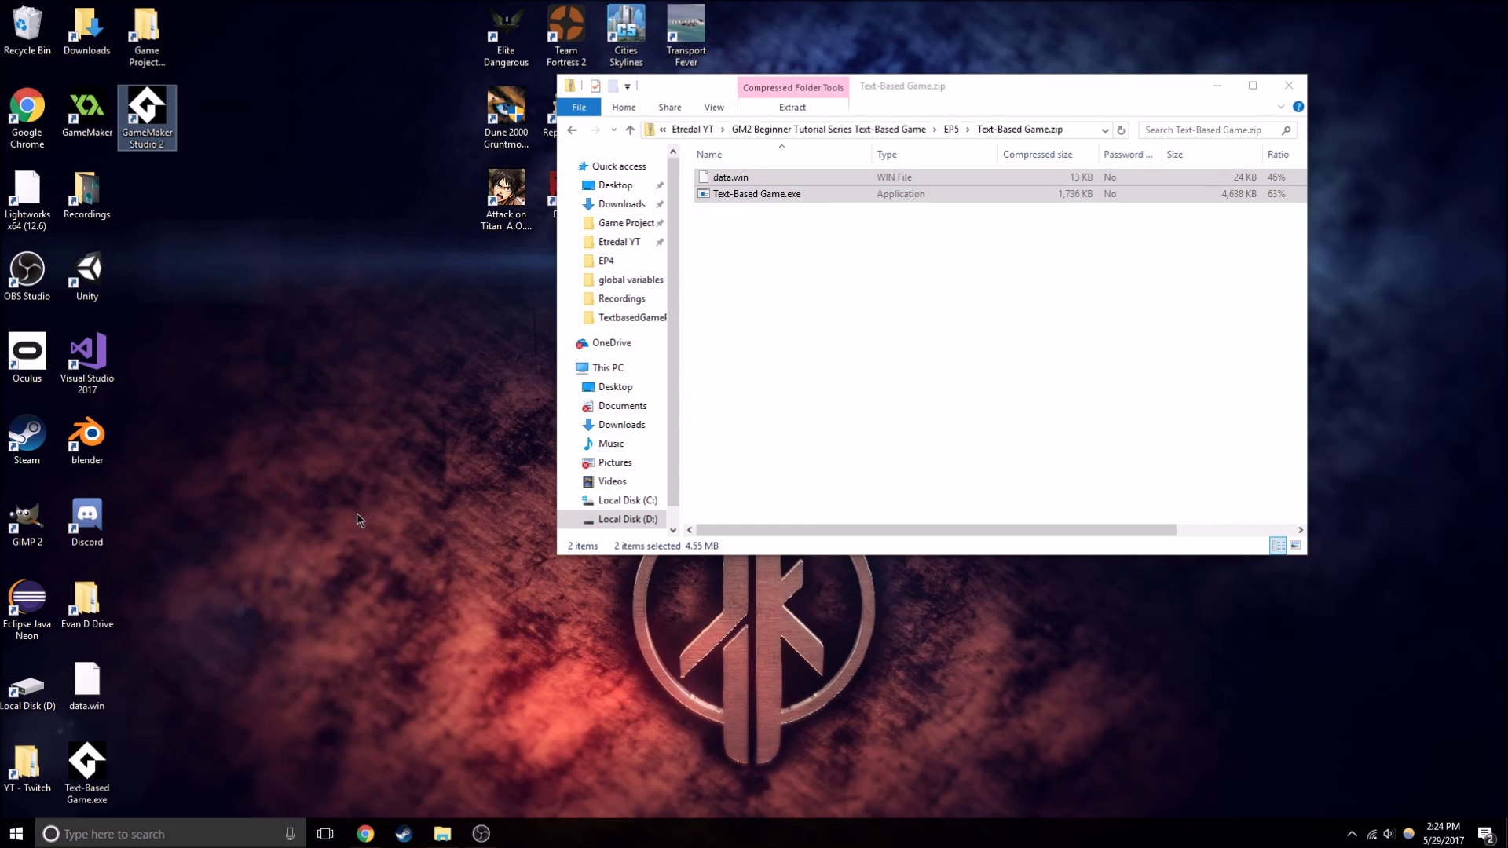
left_click(1291, 87)
left_click_drag(210, 657, 1122, 302)
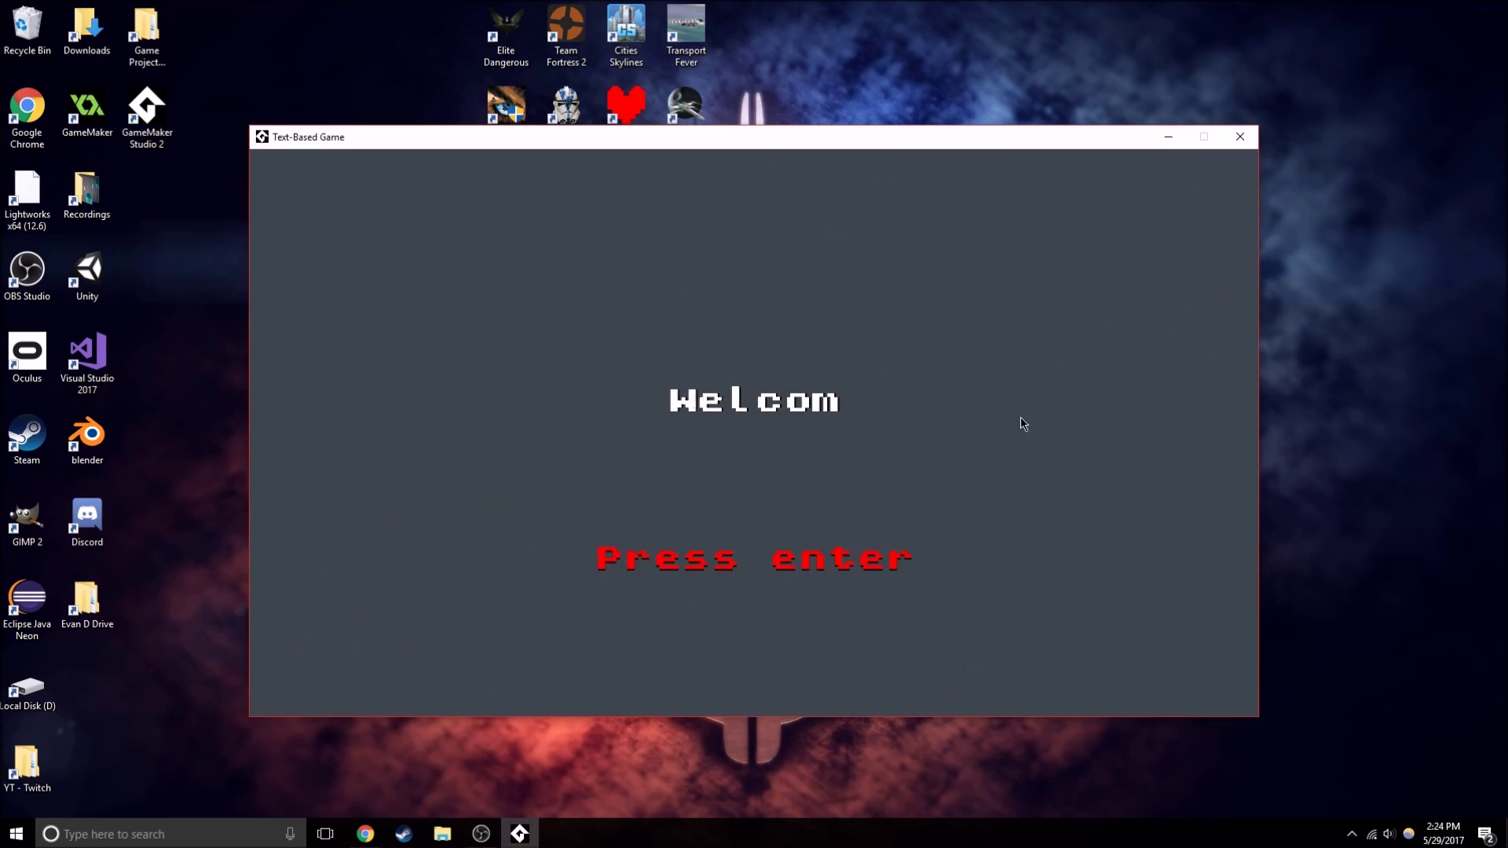
- Play the standalone exe's opening prompts, answering yes to being human, then close it
key("Return")
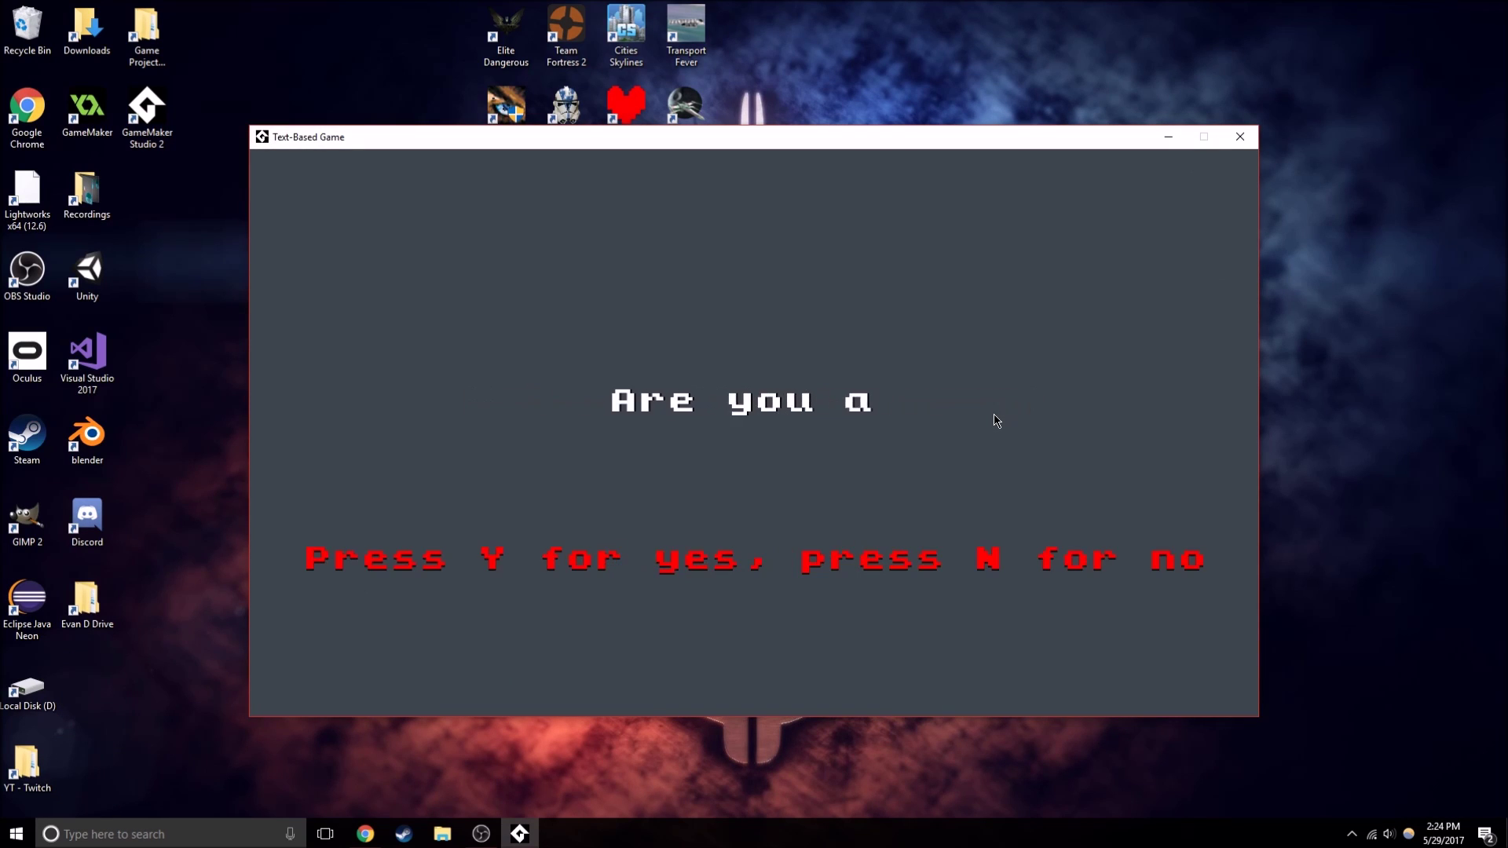
key("y")
key("Return")
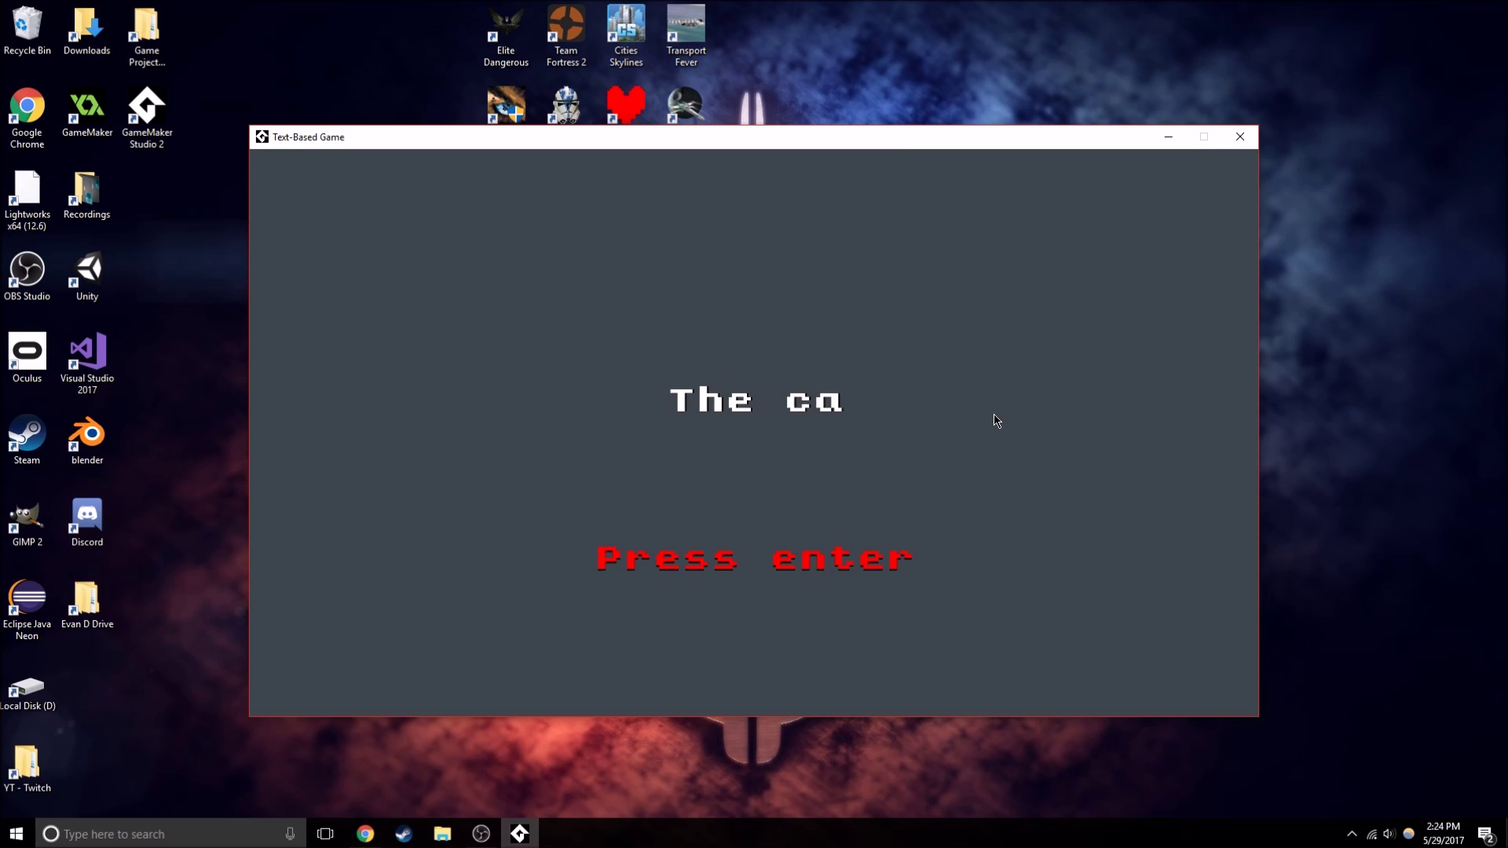
left_click(1240, 137)
left_click_drag(1252, 124, 830, 451)
left_click(950, 153)
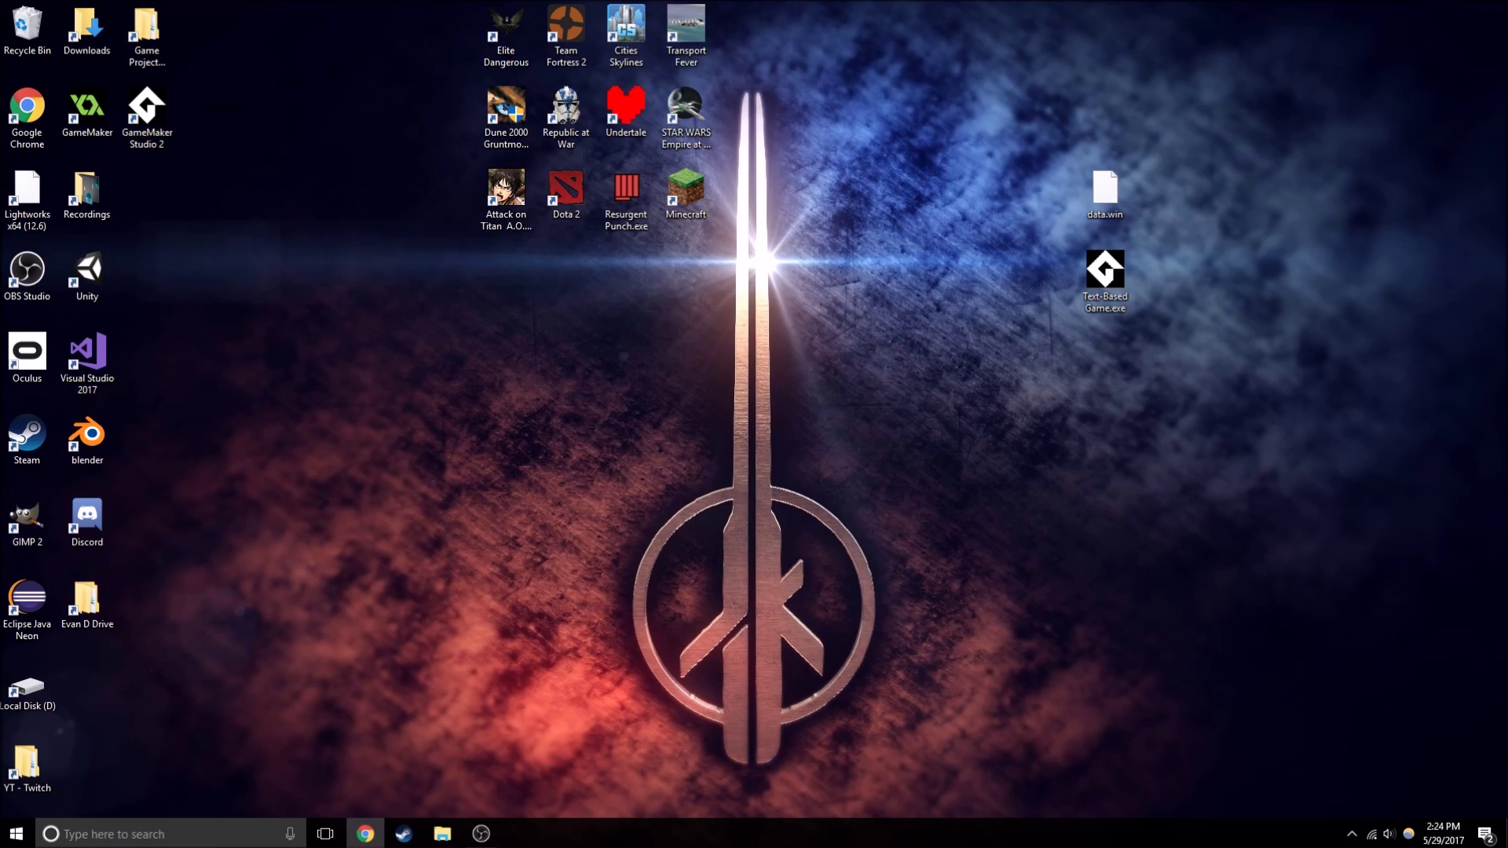
left_click(365, 834)
- Snap Chrome to the left and go to gamejolt.com
key("super+Left")
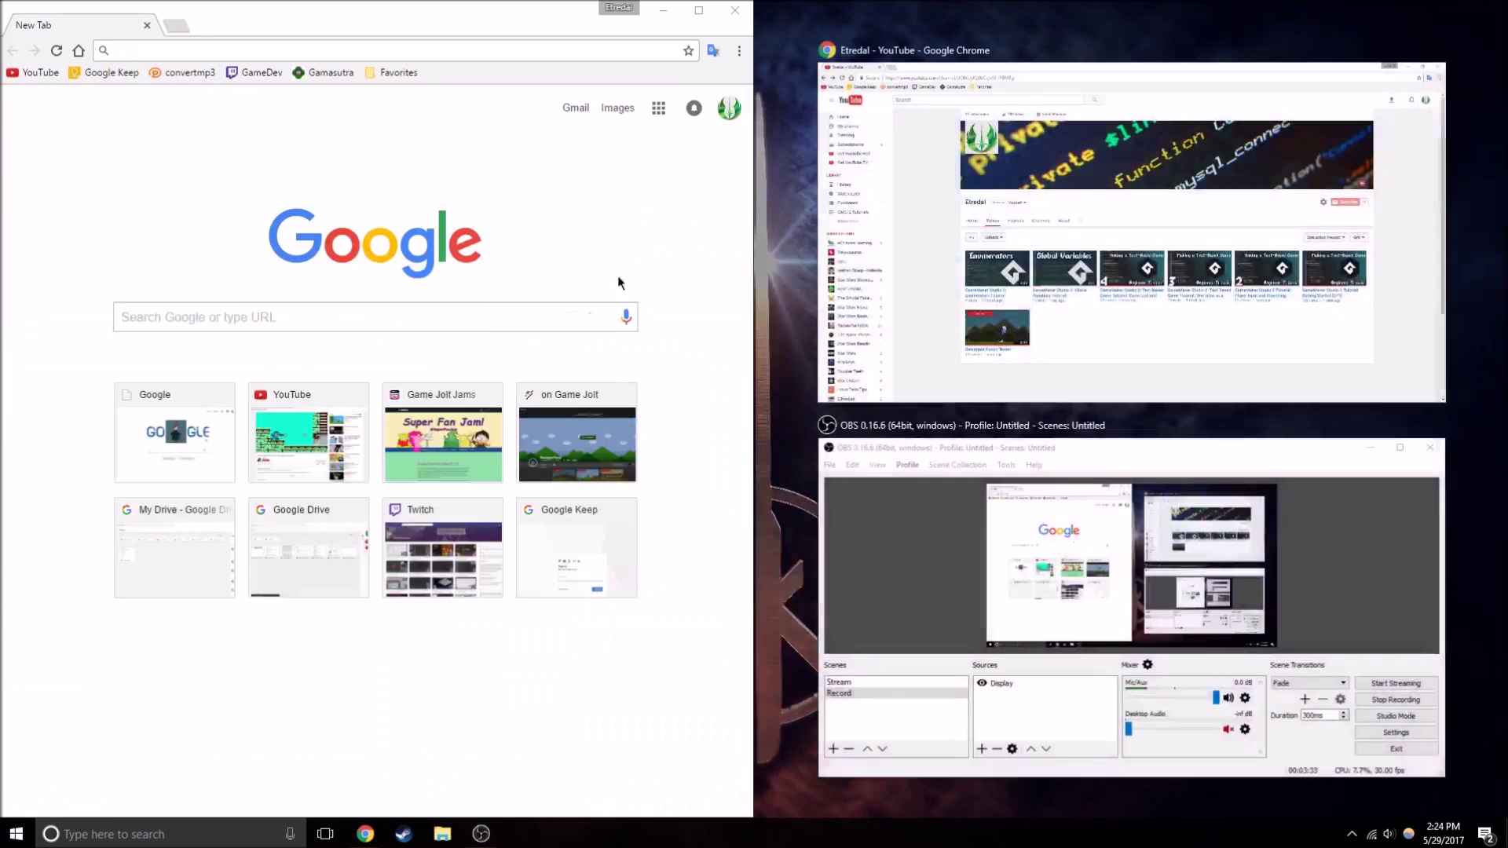
left_click(482, 50)
type("ga")
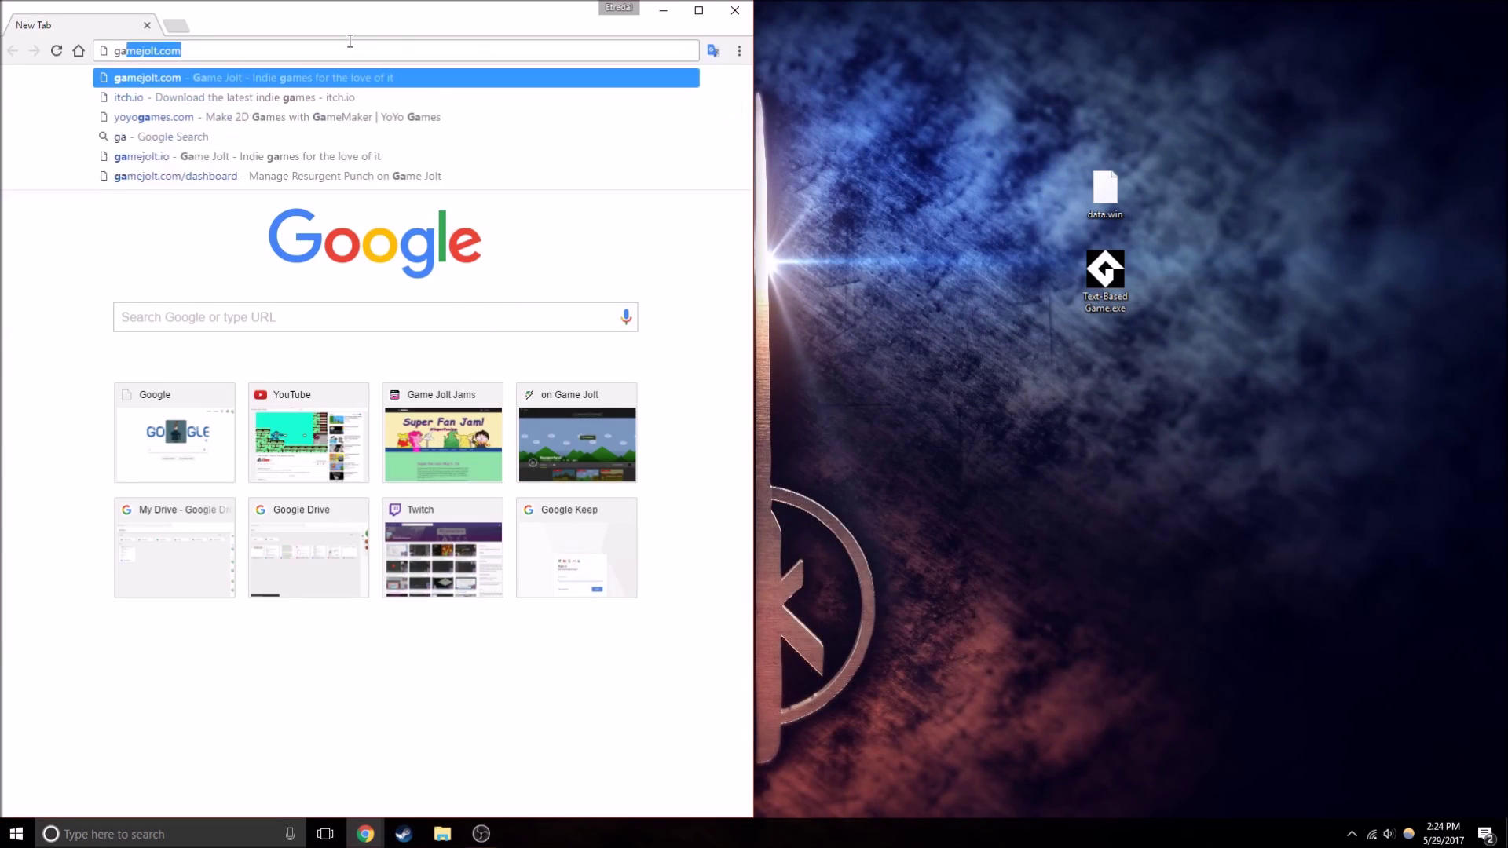
type("me")
key("Return")
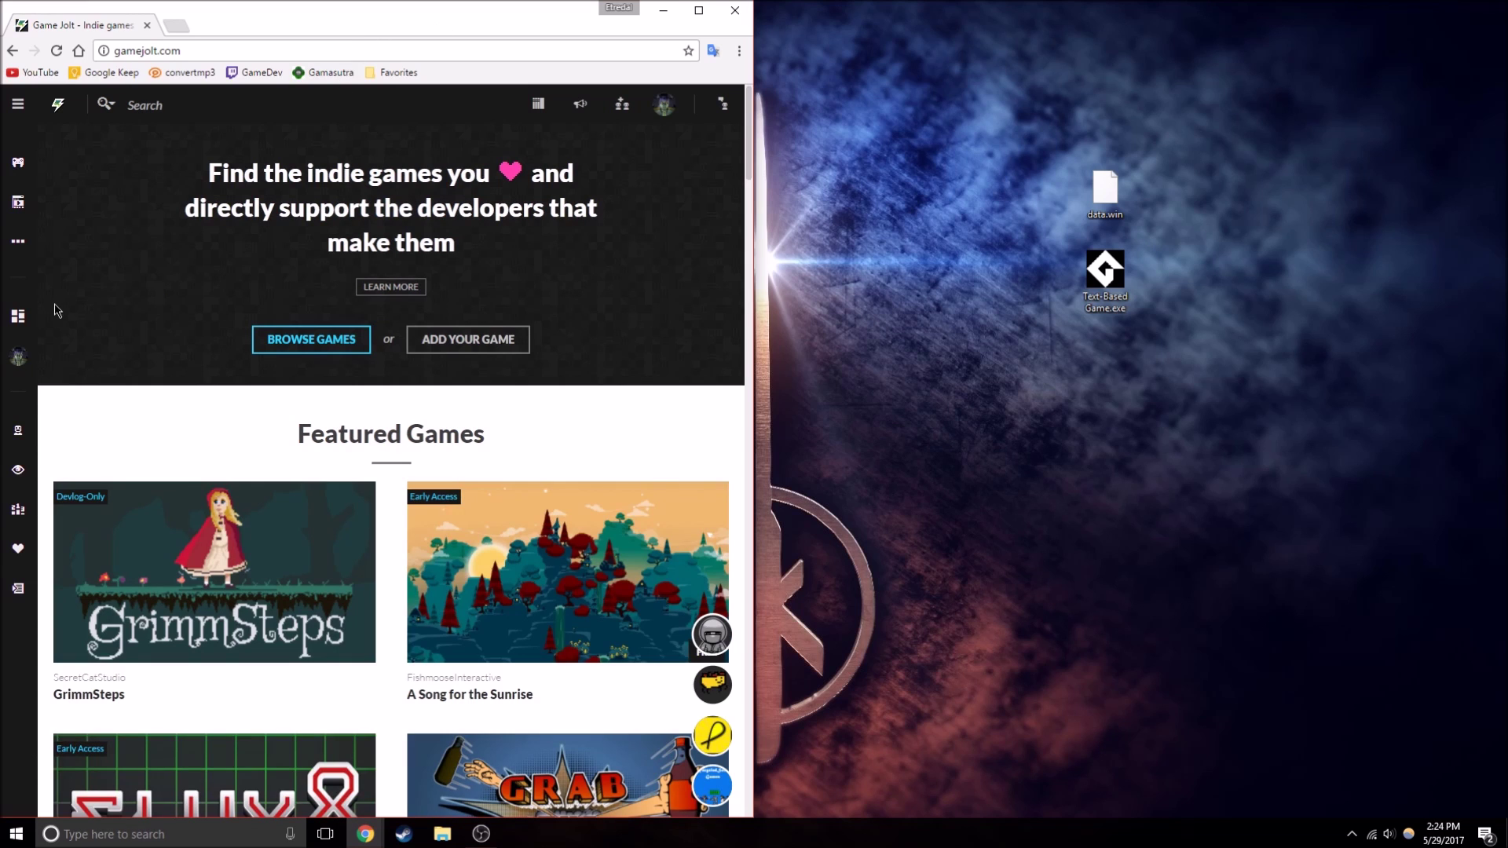
- From the Dashboard, manage Text-Based Game and open its Packages section
left_click(4, 374)
scroll(124, 375, "down", 10)
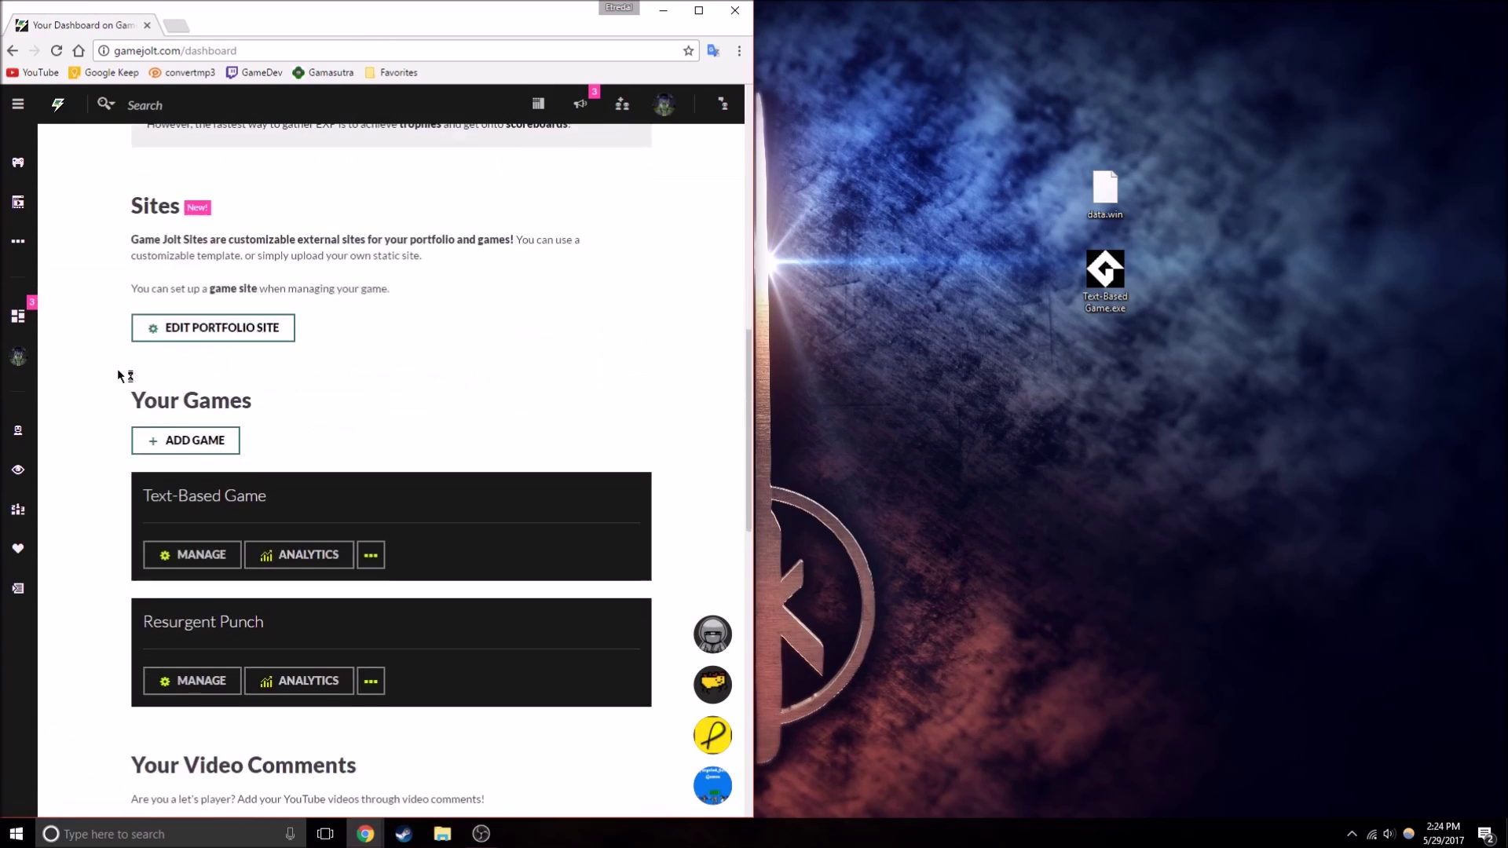
scroll(124, 375, "down", 5)
scroll(124, 371, "up", 2)
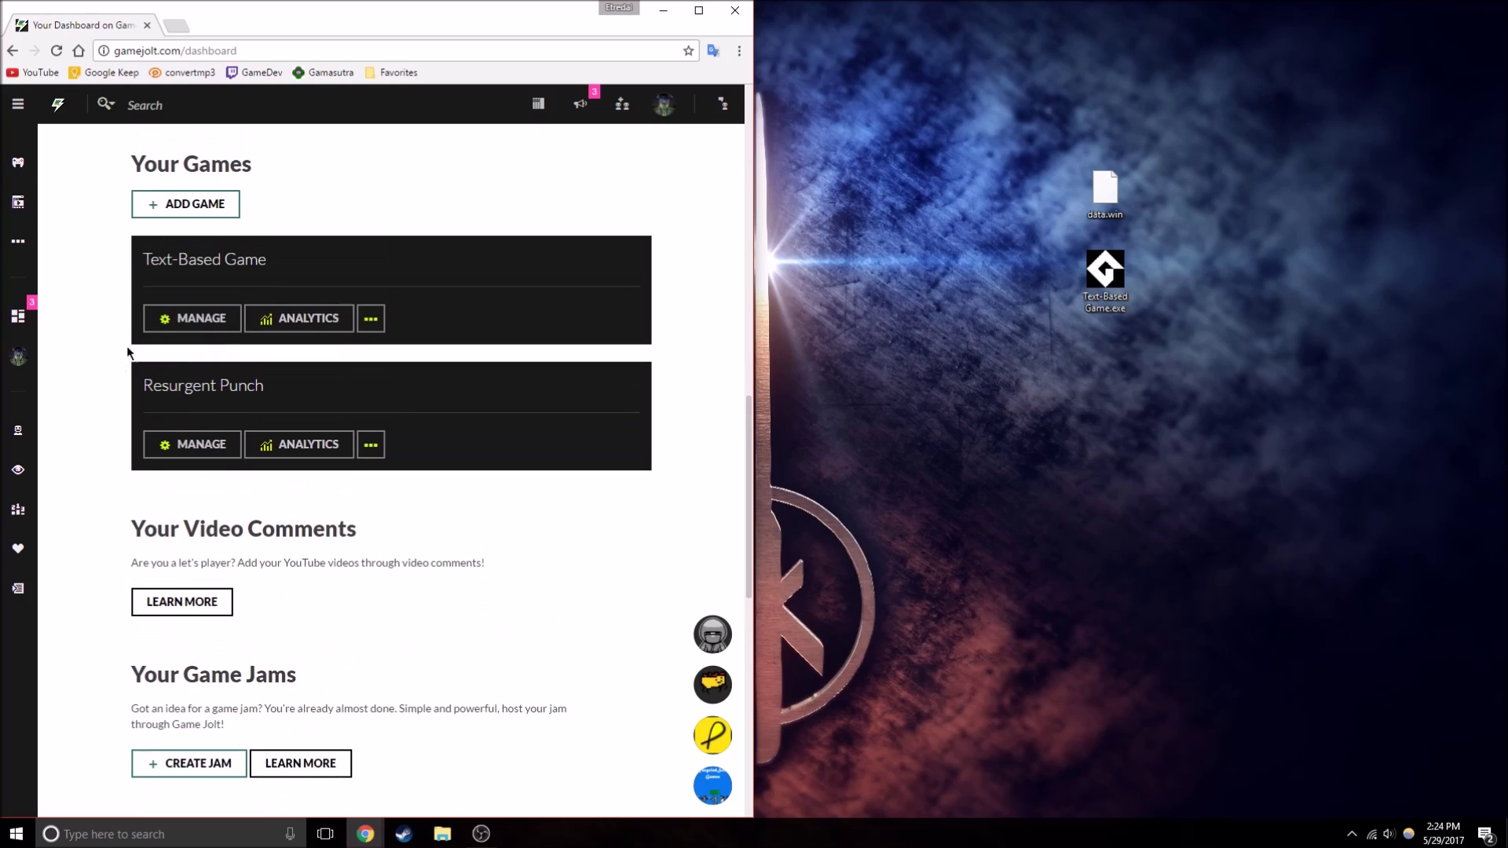
left_click(186, 318)
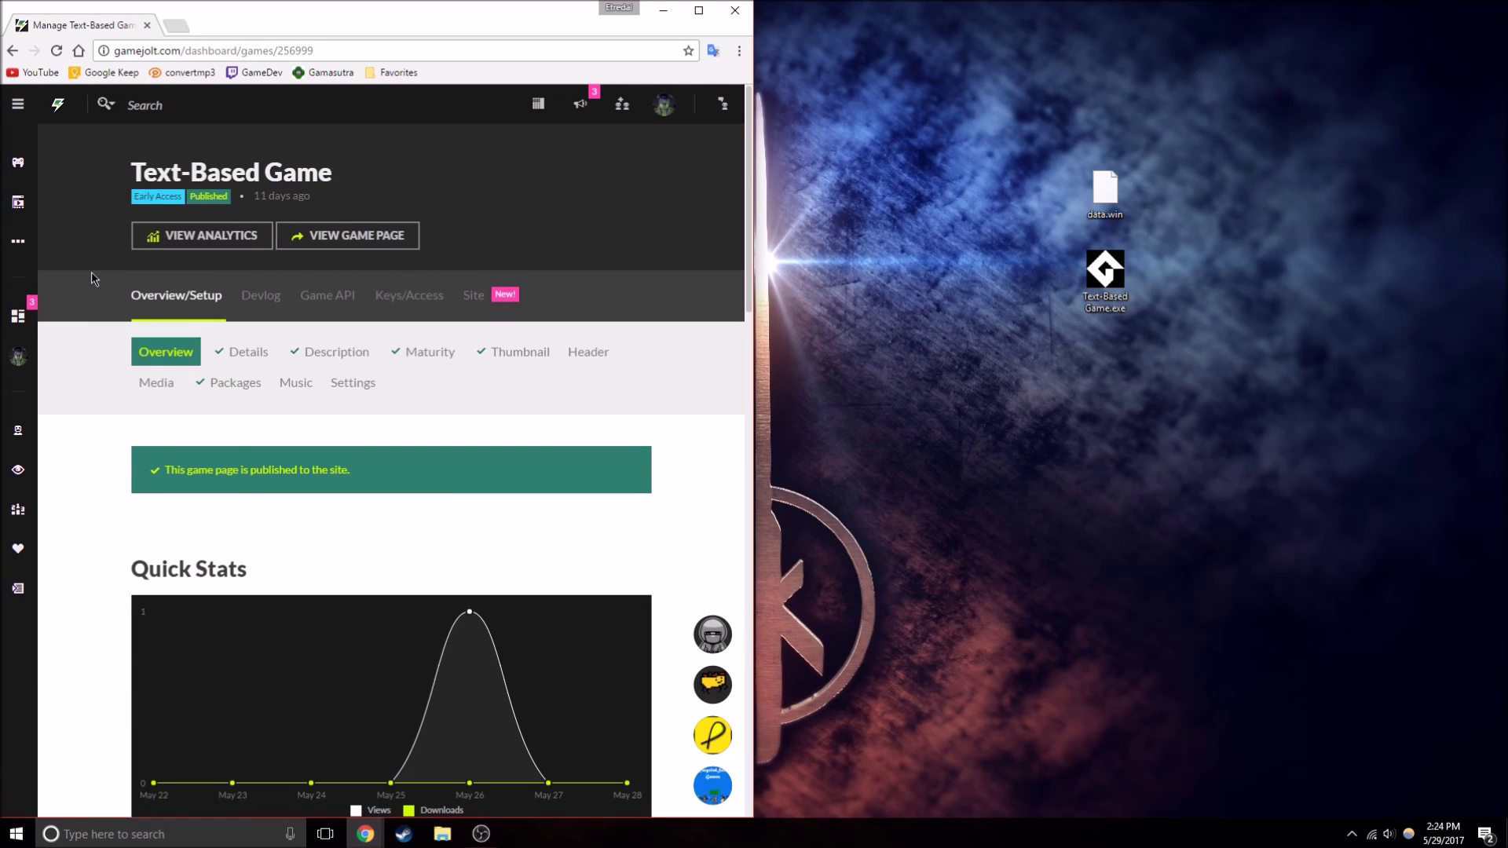
scroll(91, 274, "down", 15)
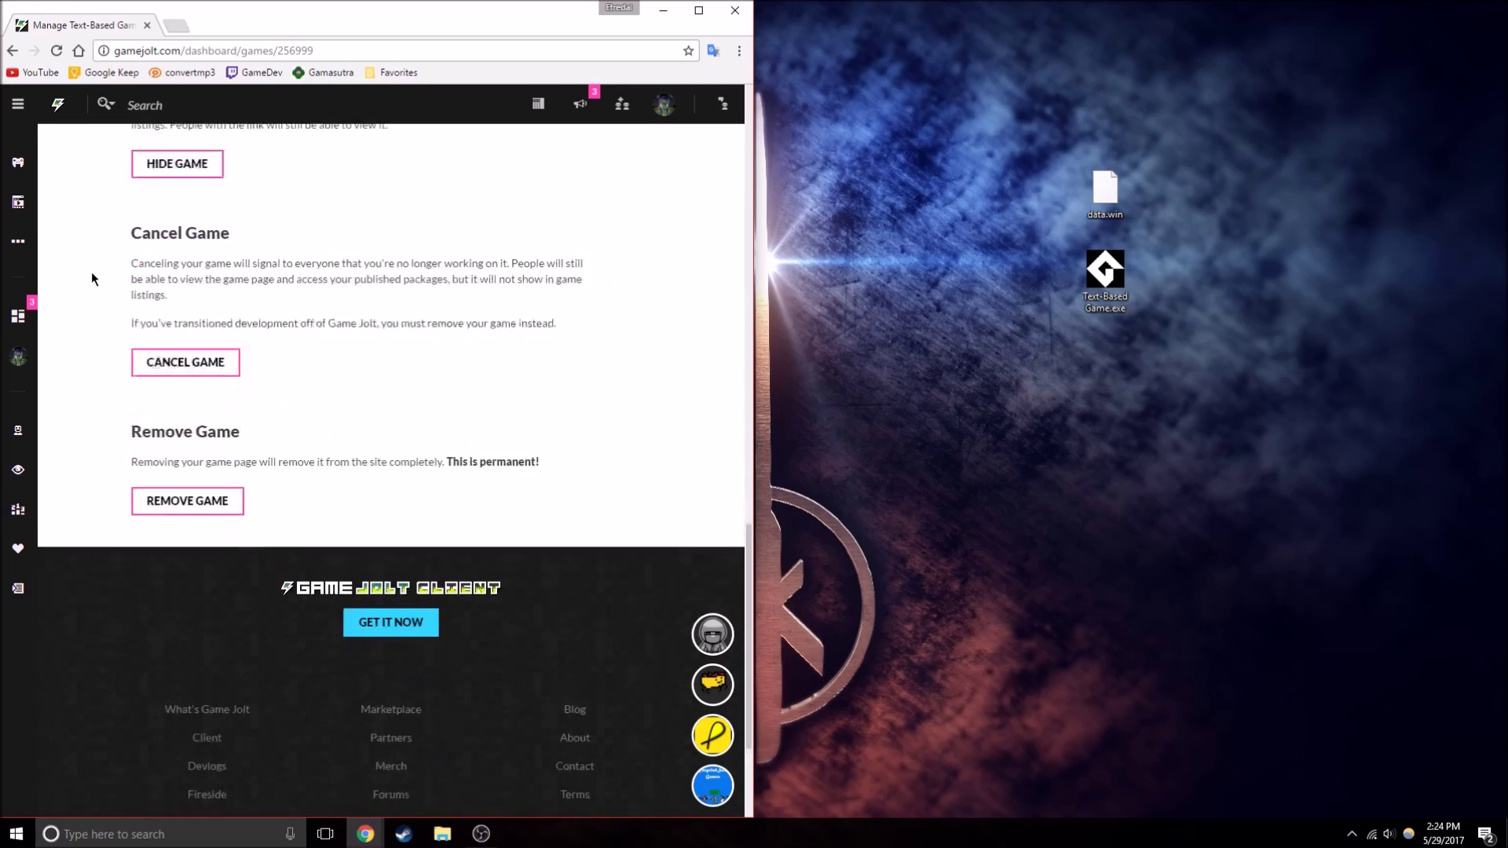
scroll(92, 272, "up", 15)
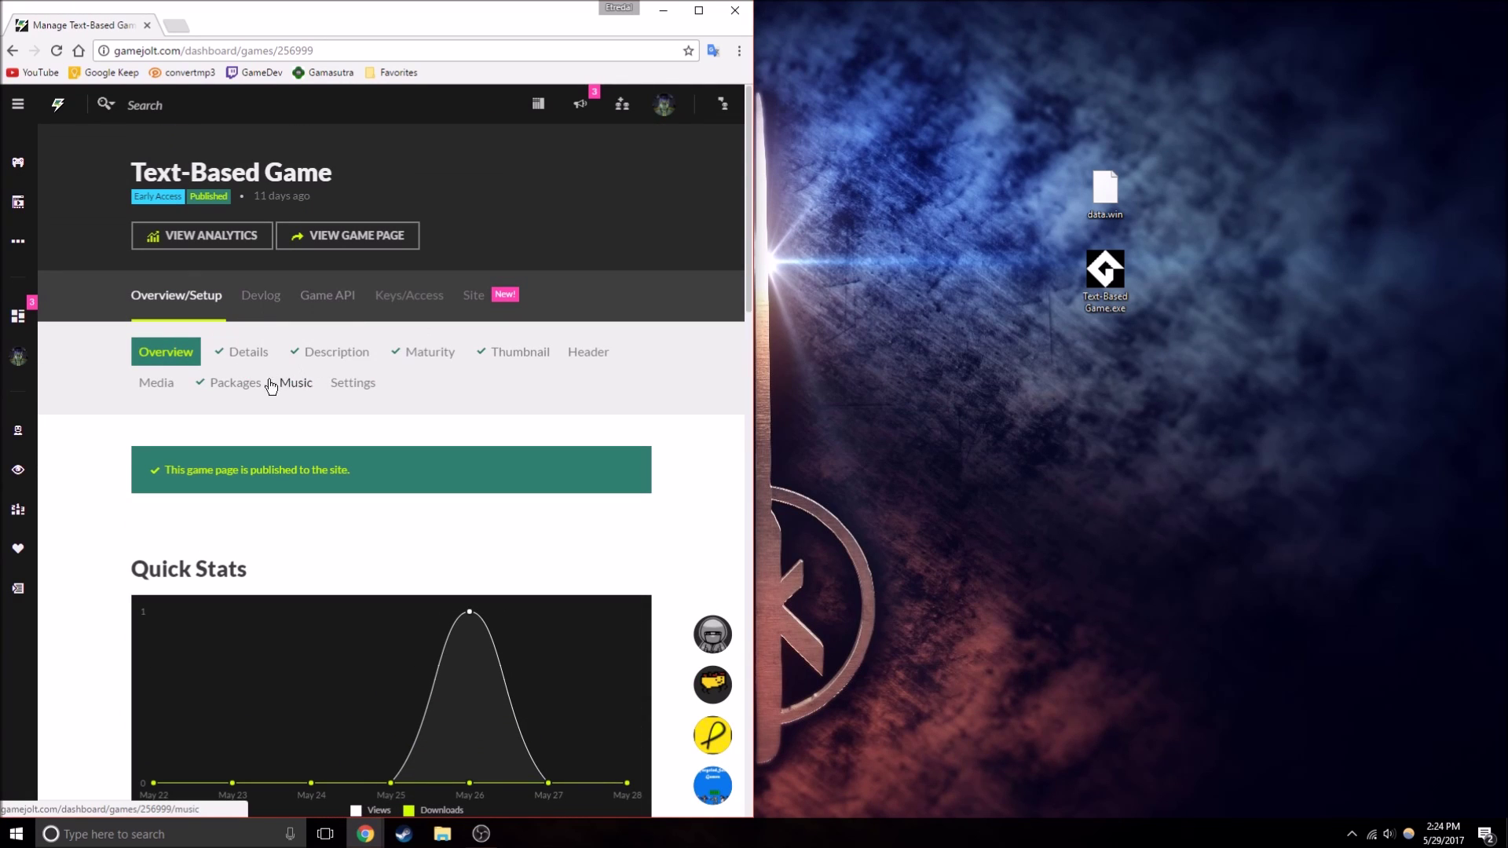
left_click(242, 391)
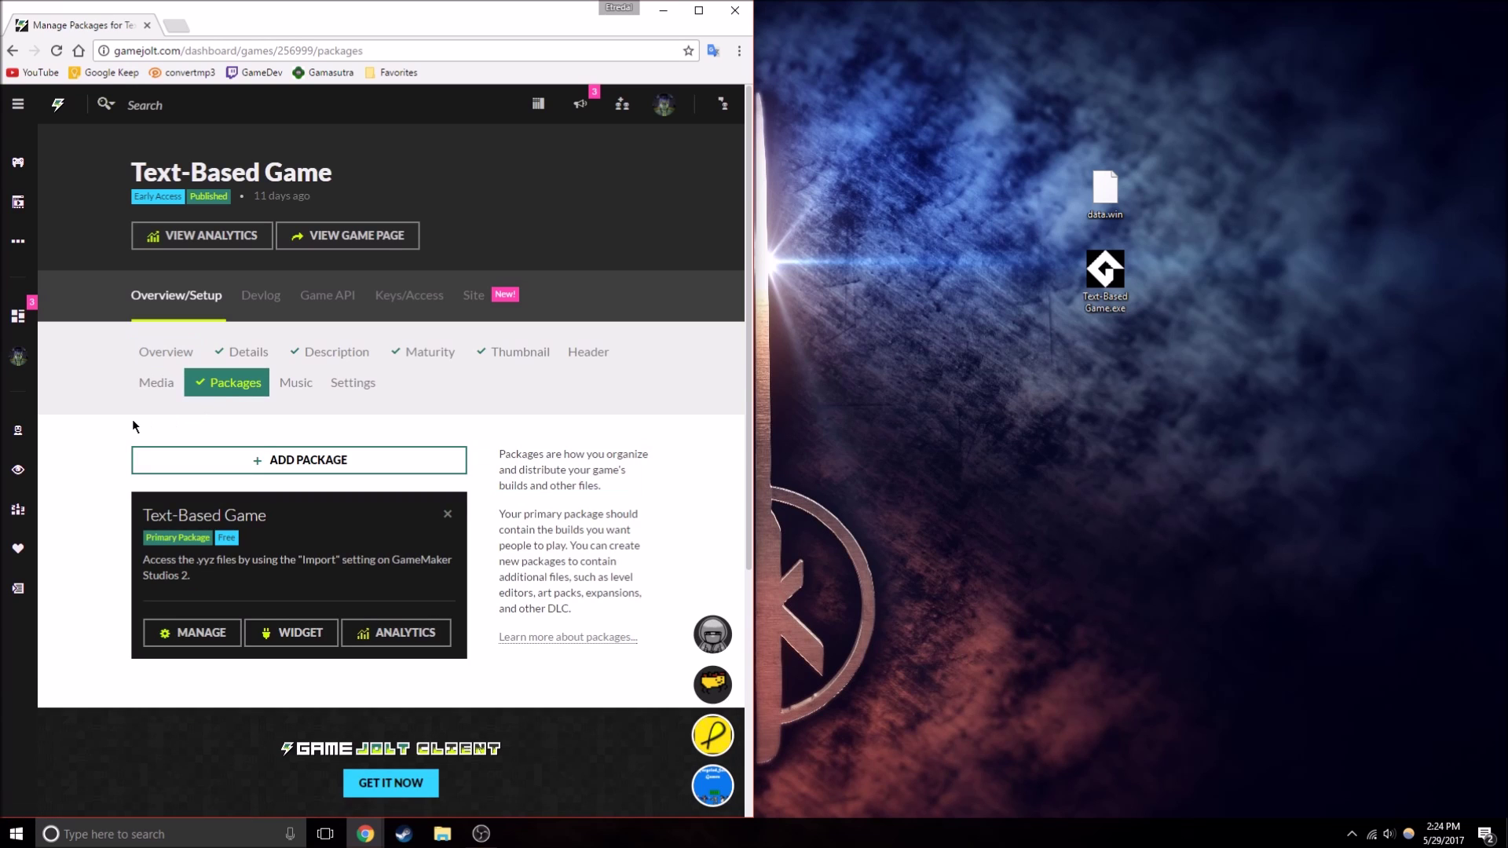
- Add a new package named 'Text-Based Game Release'
scroll(135, 428, "down", 1)
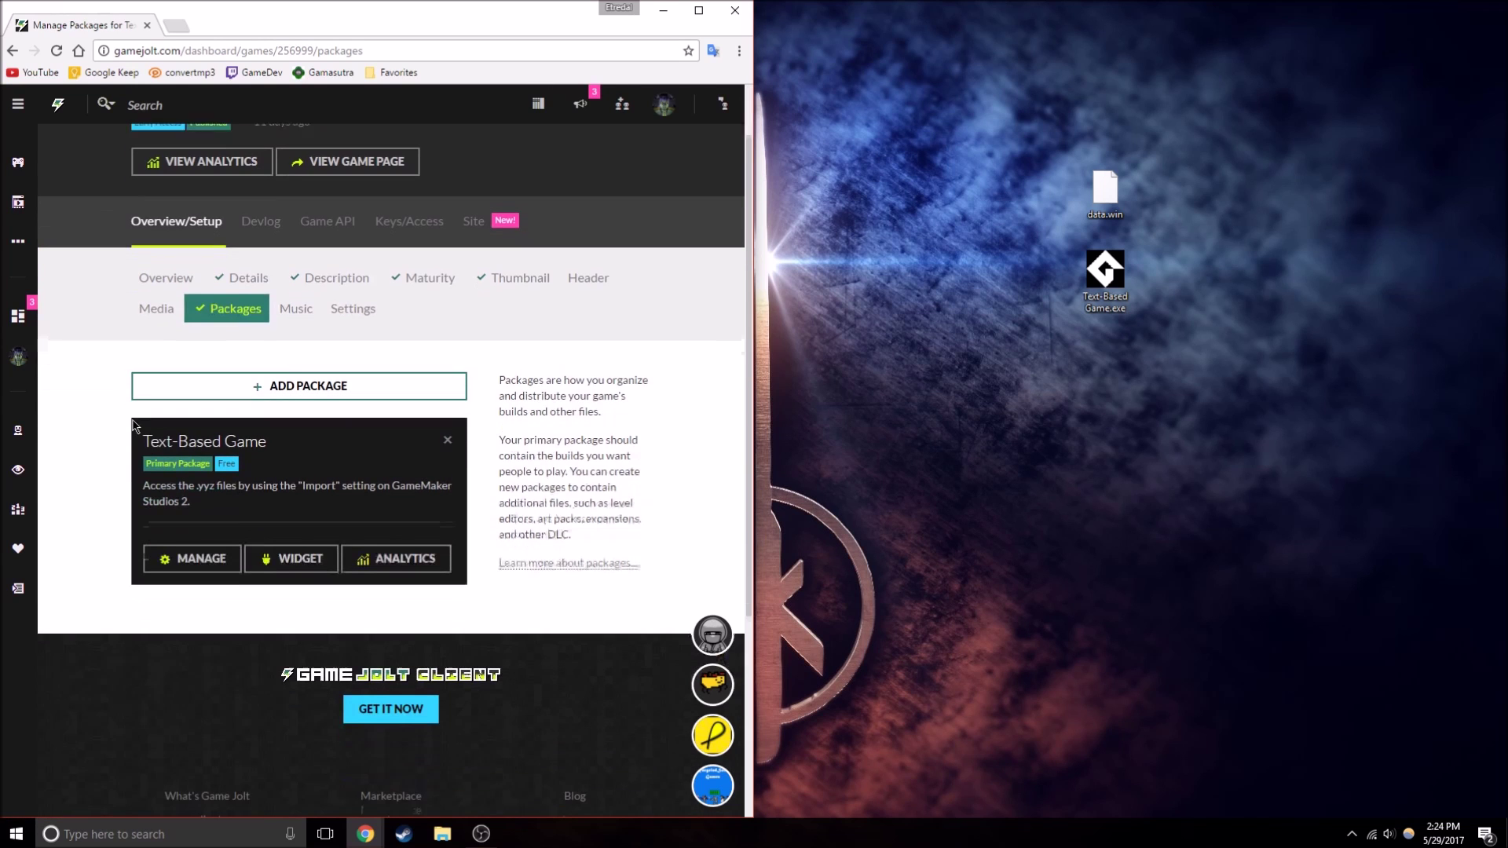
left_click(308, 384)
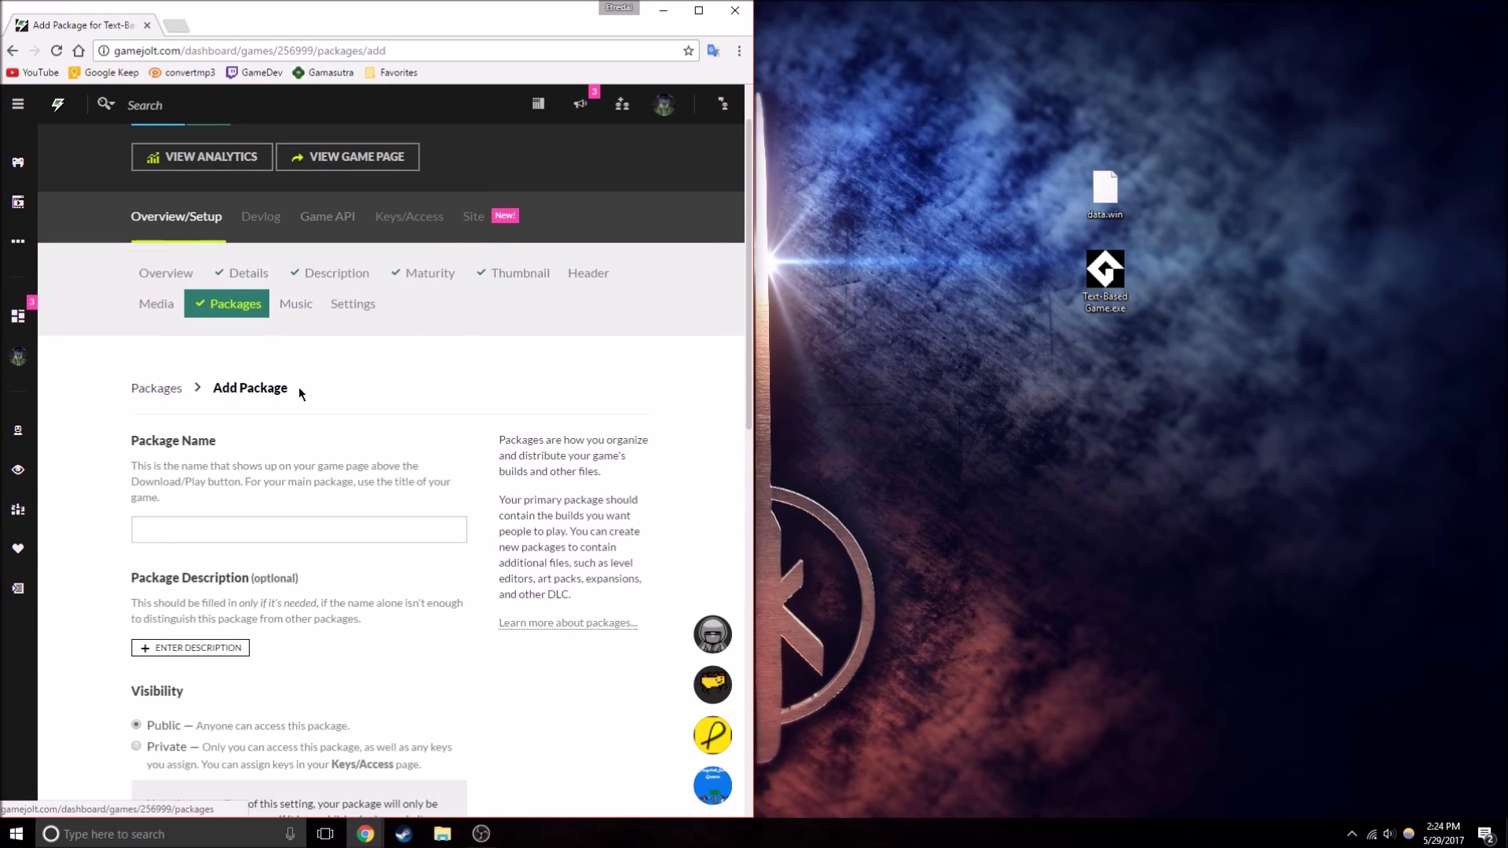
scroll(487, 204, "up", 1)
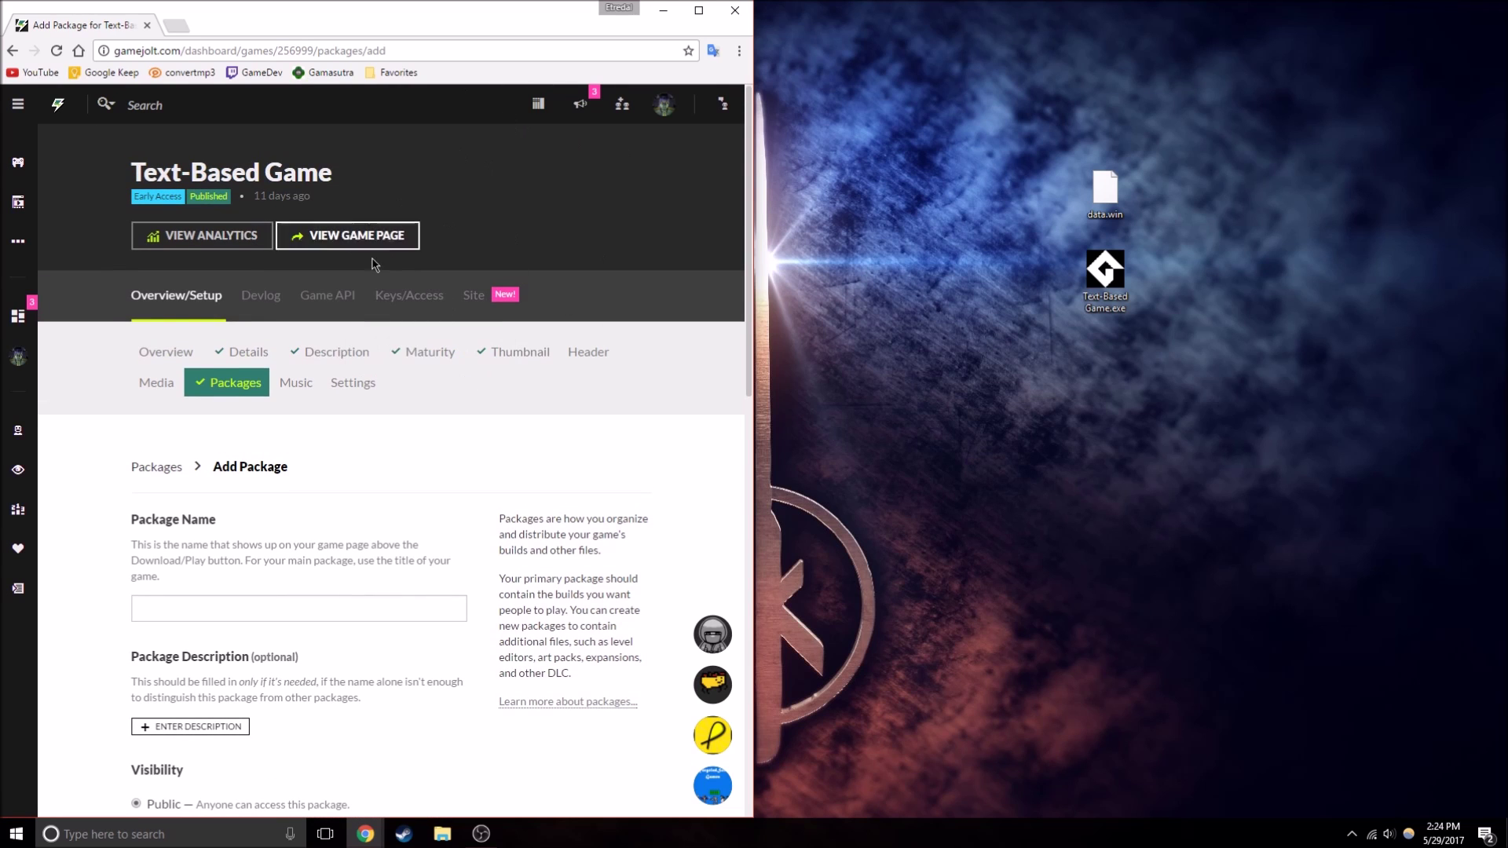
scroll(351, 391, "down", 3)
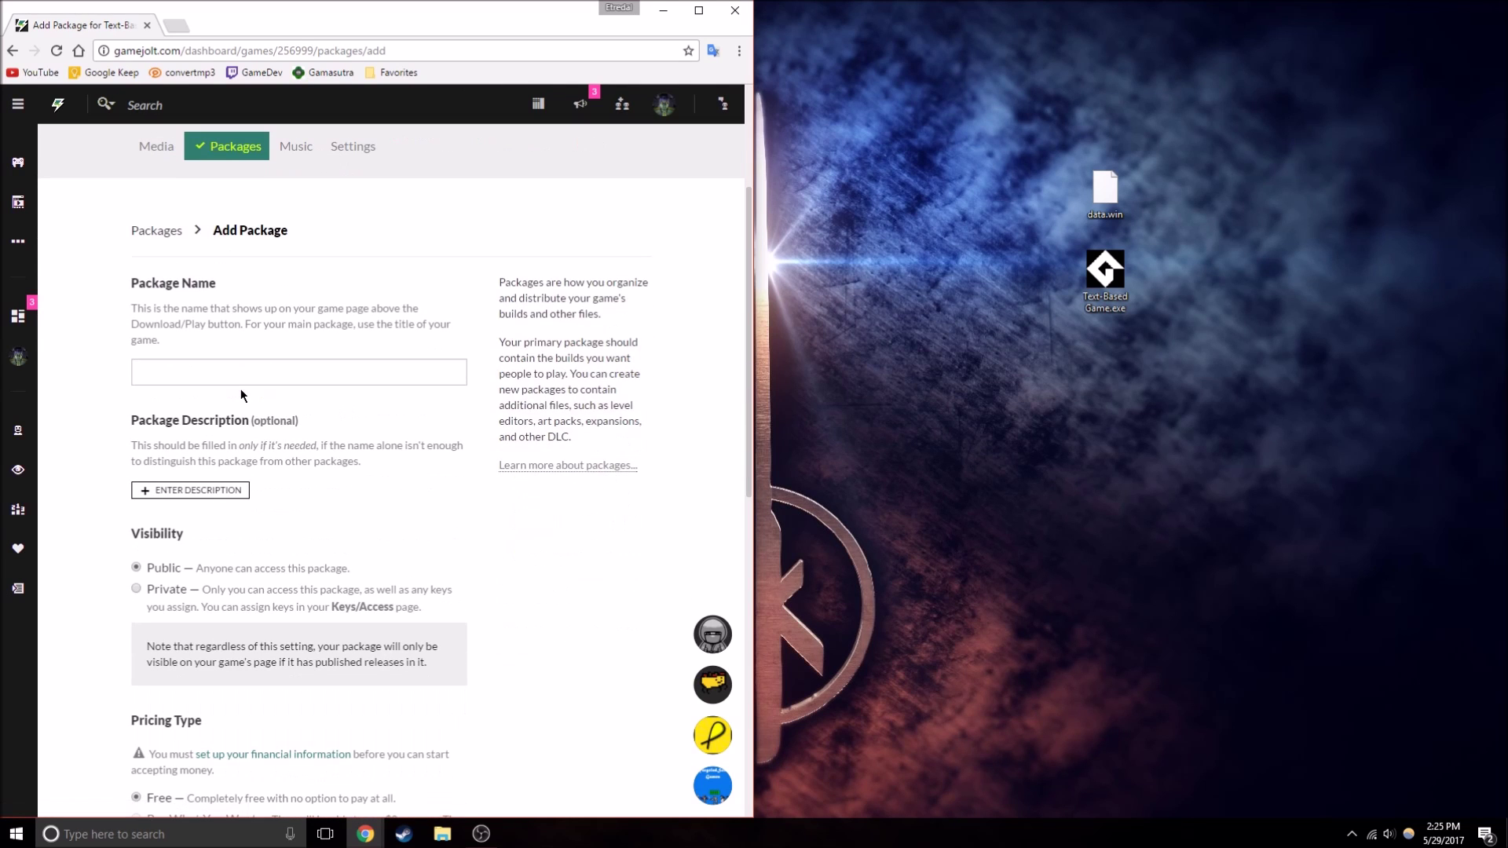
left_click(248, 369)
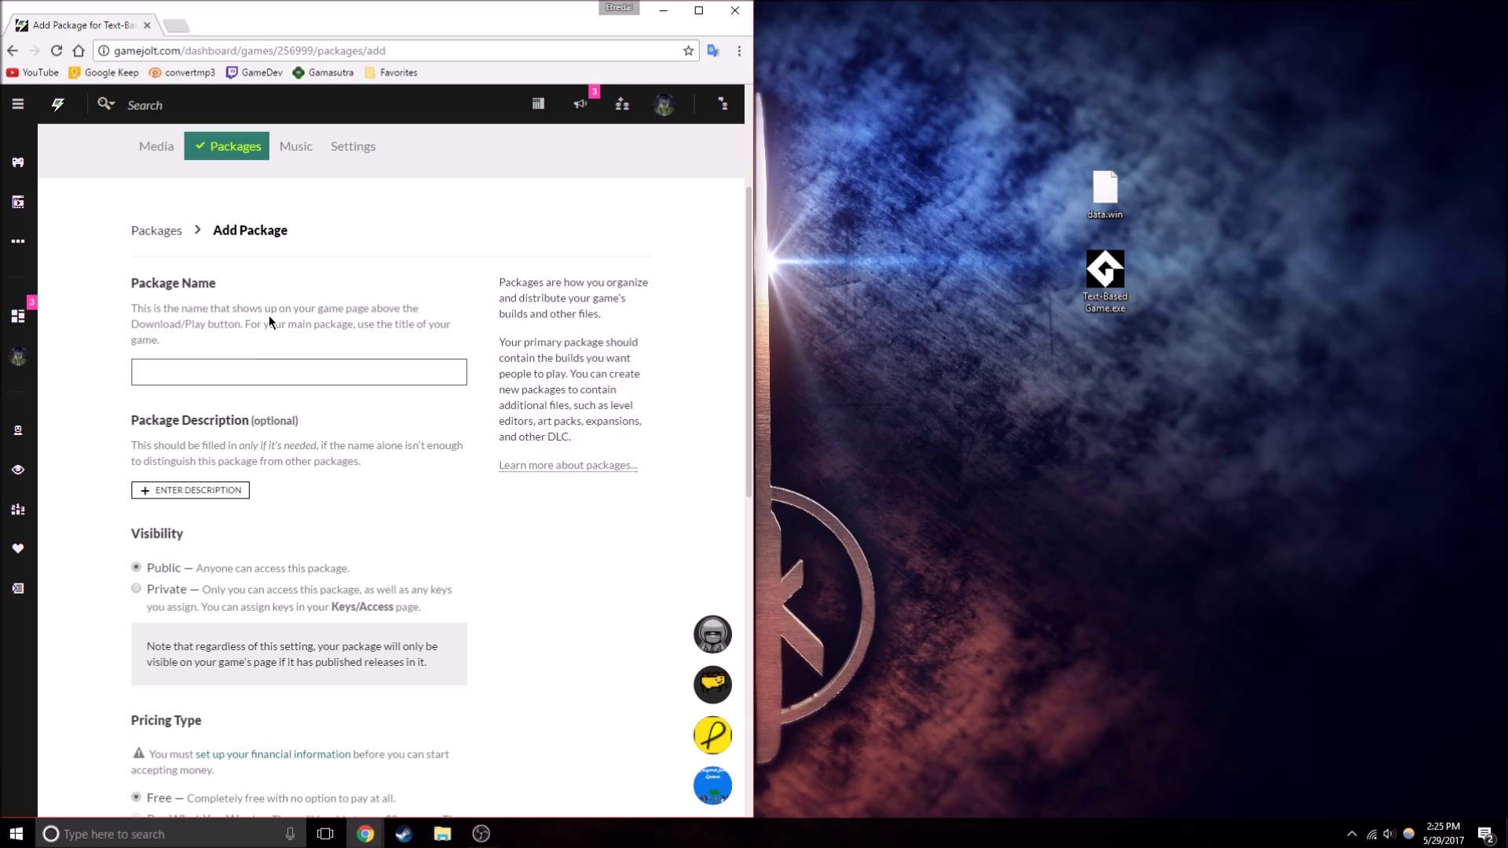
type("Game R")
key("BackSpace")
key("BackSpace")
key("BackSpace")
key("BackSpace")
key("BackSpace")
key("BackSpace")
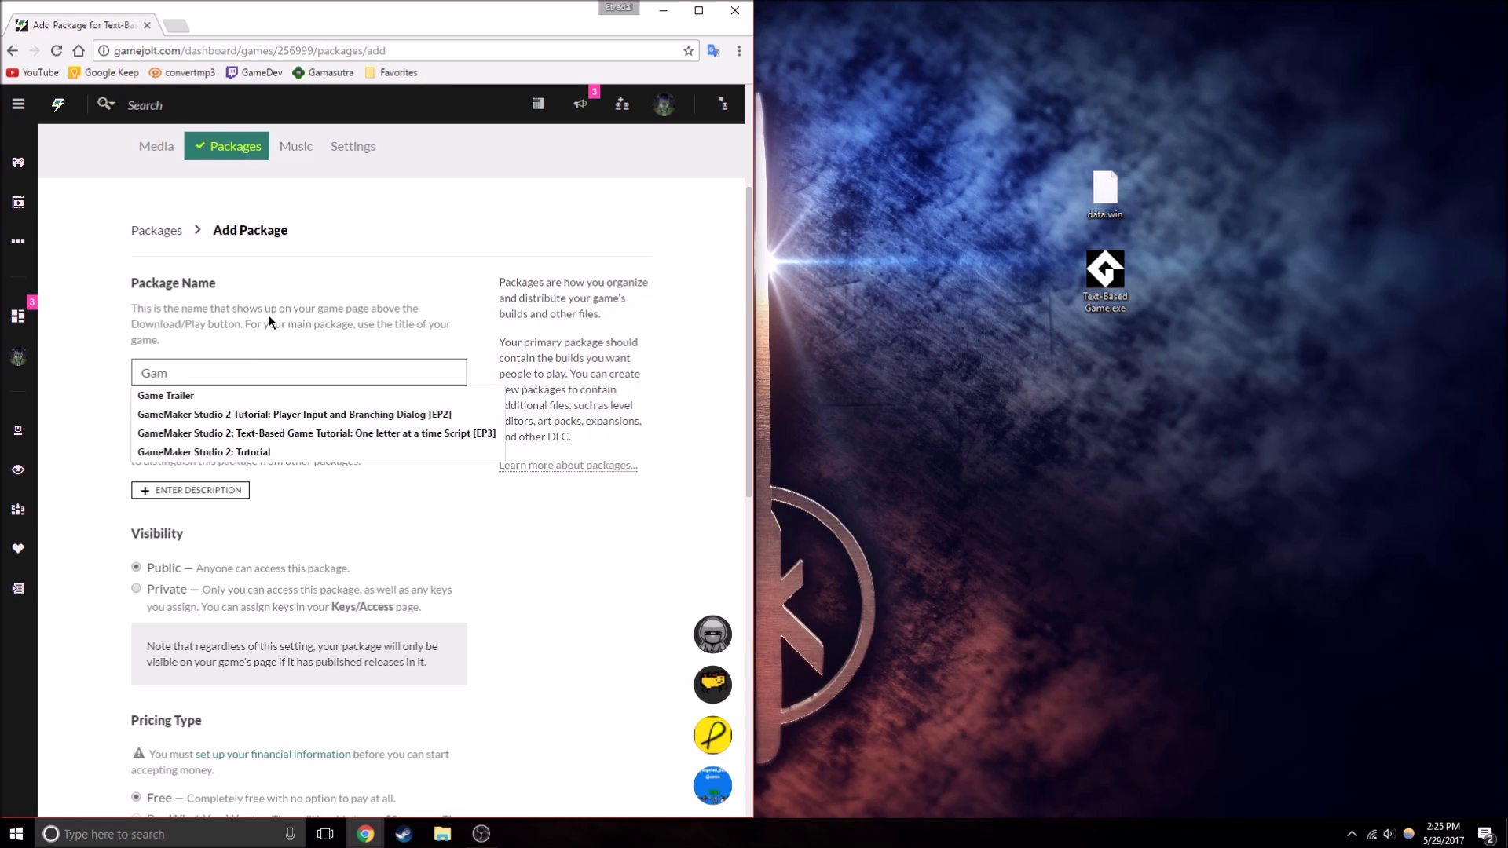
type("TExt")
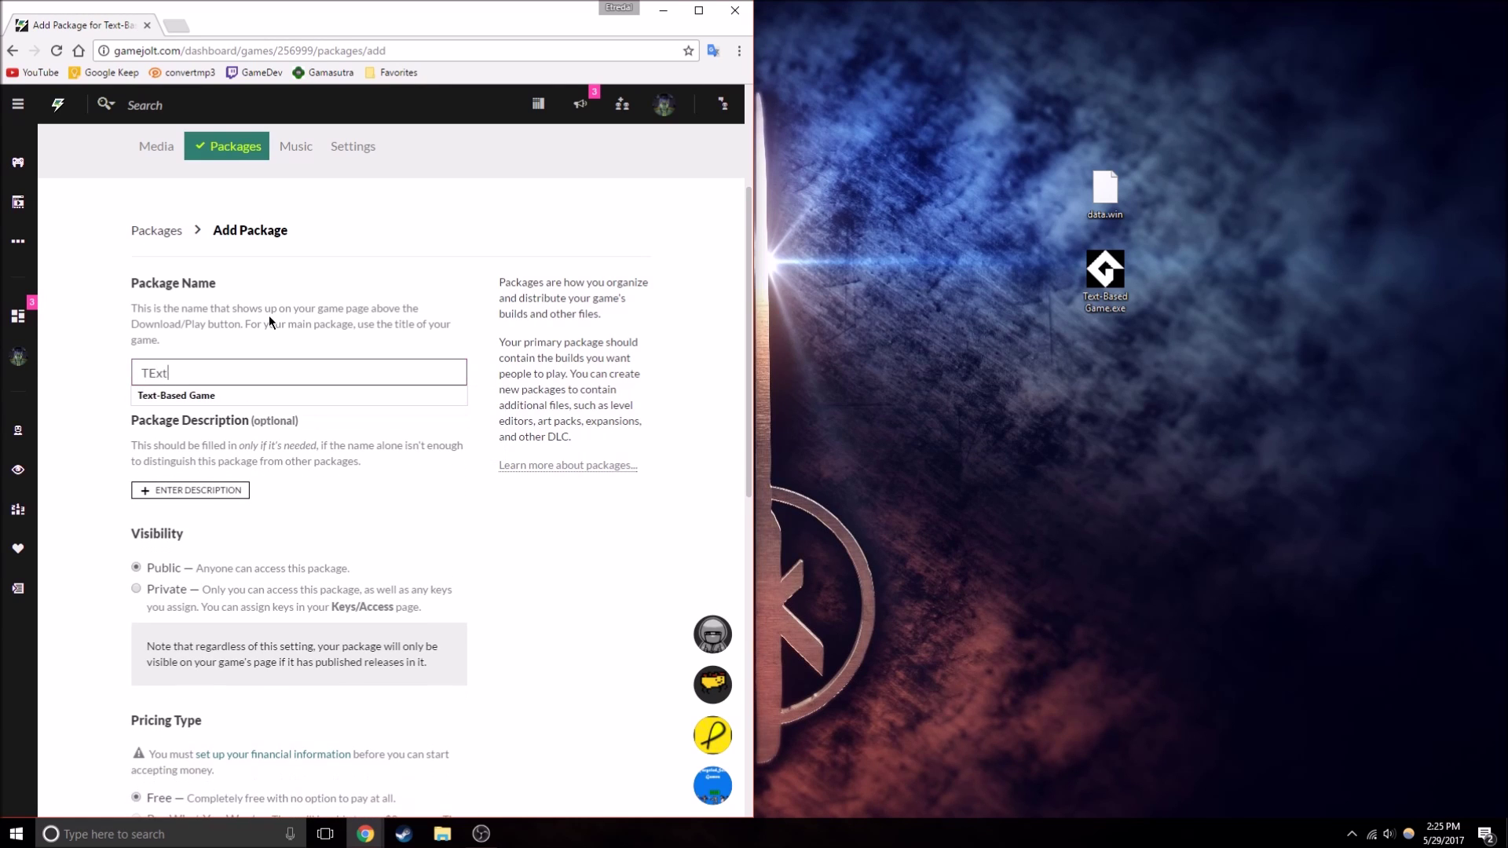
key("BackSpace")
key("BackSpace")
key("BackSpace")
type("ext-Based Game Re")
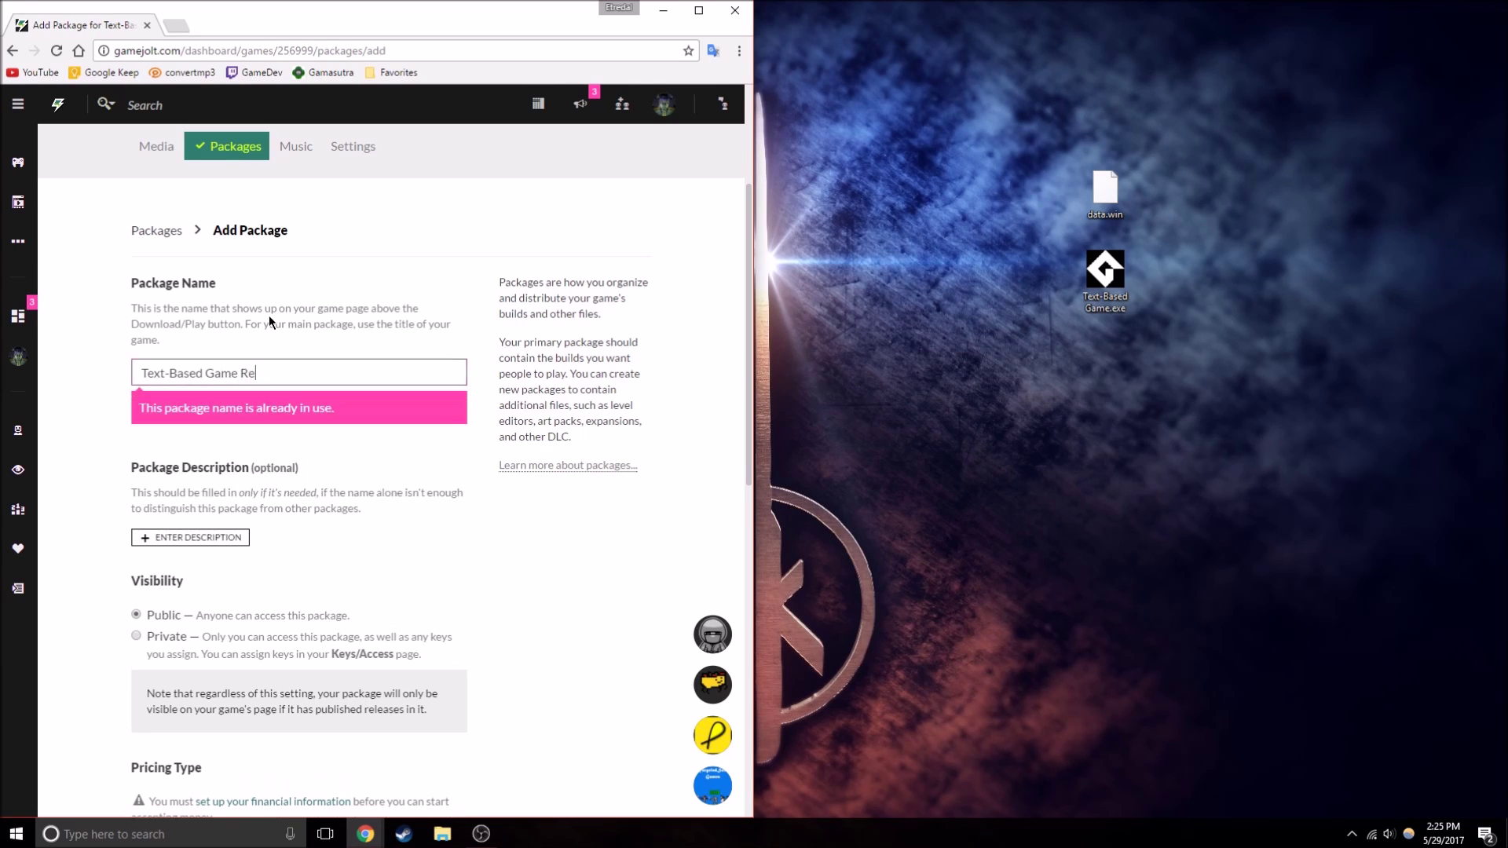
type("lease")
- Create the package as a free, public primary package
scroll(233, 338, "down", 2)
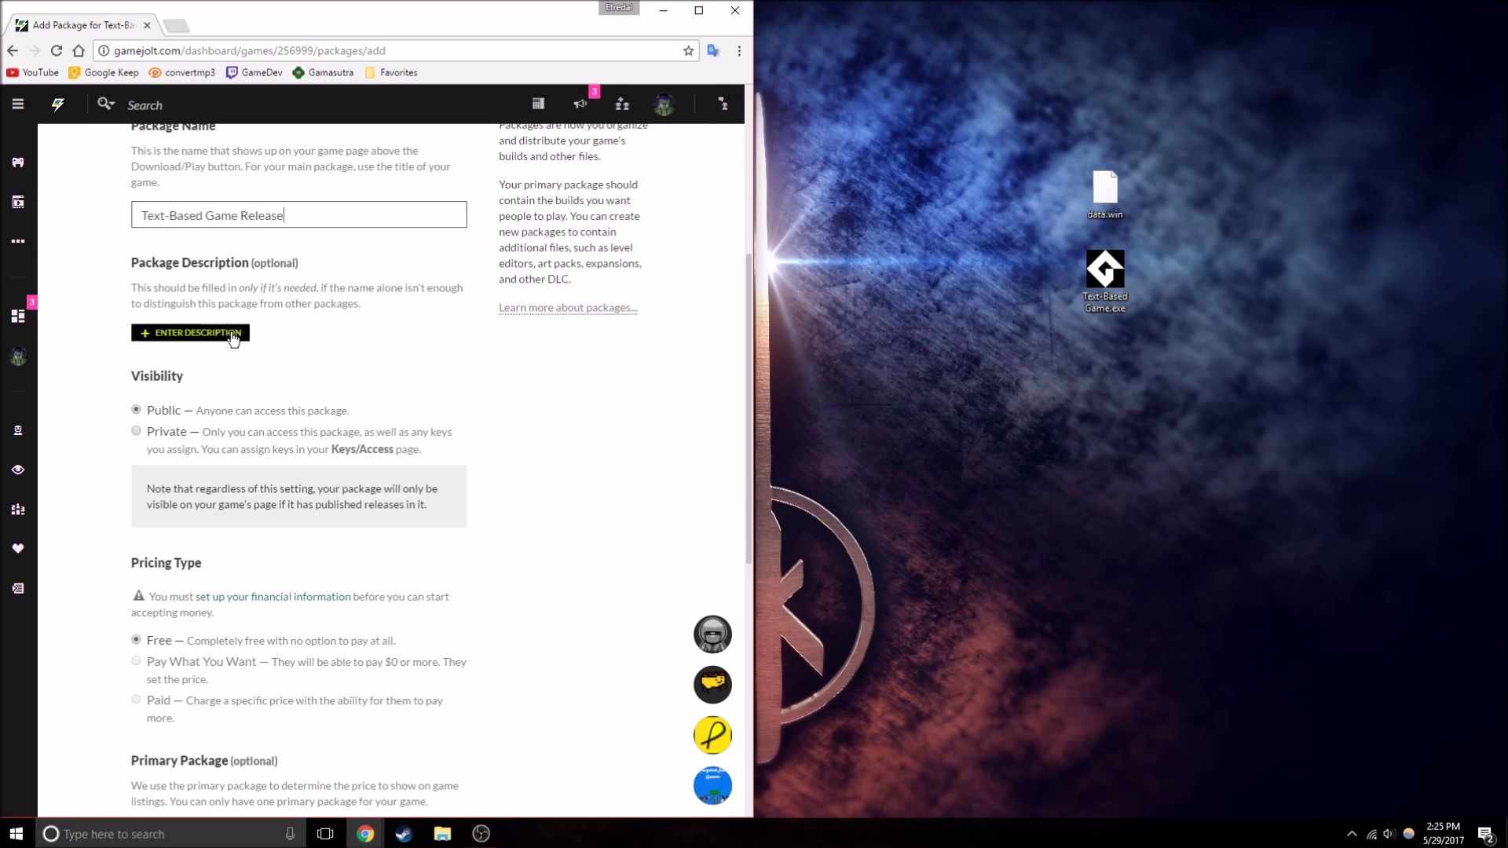
scroll(220, 335, "down", 2)
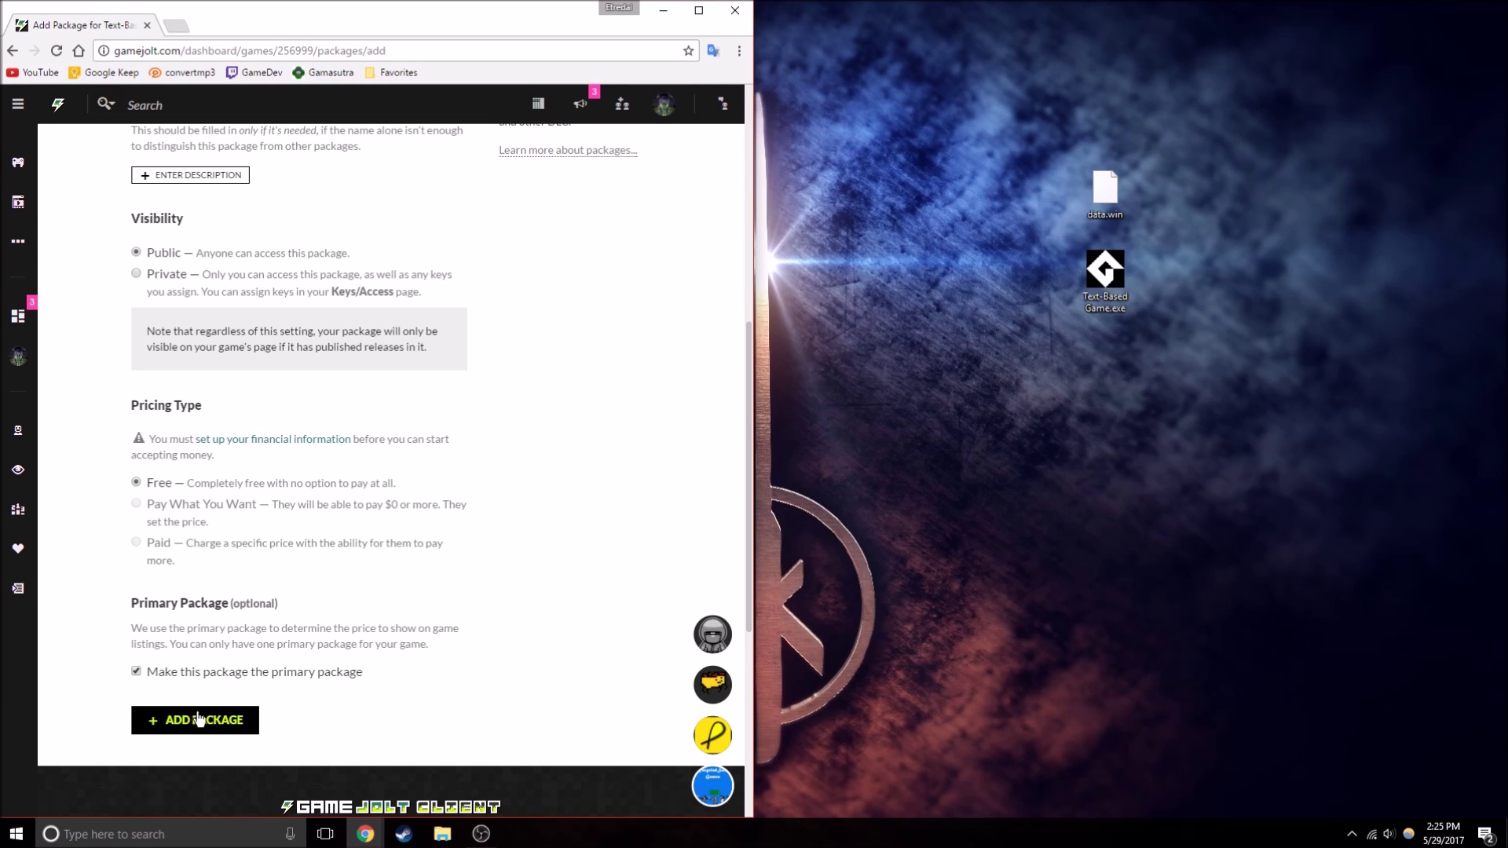
left_click(198, 719)
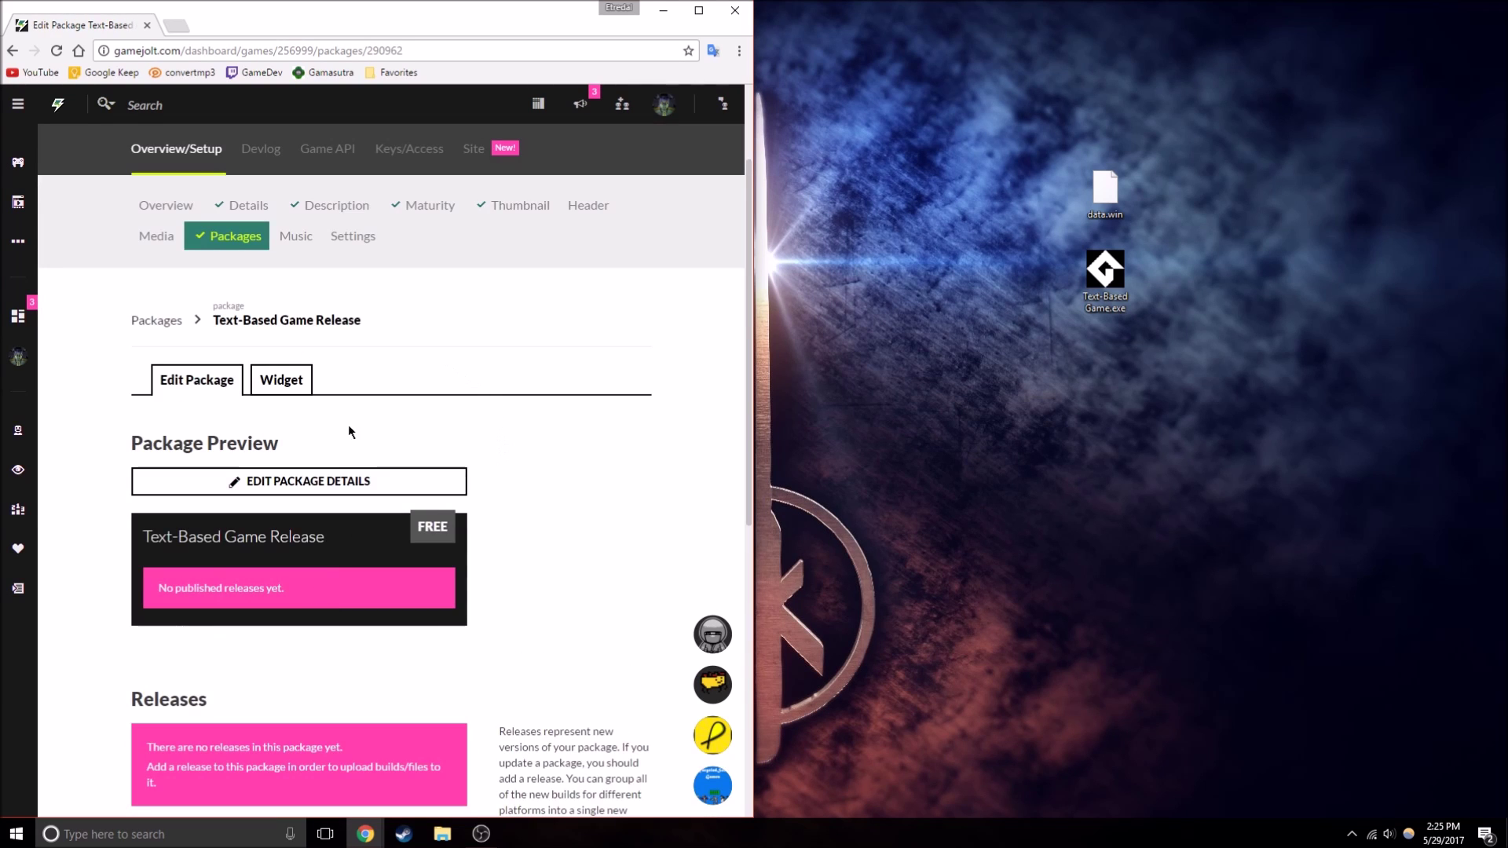
scroll(413, 432, "down", 5)
scroll(414, 431, "up", 1)
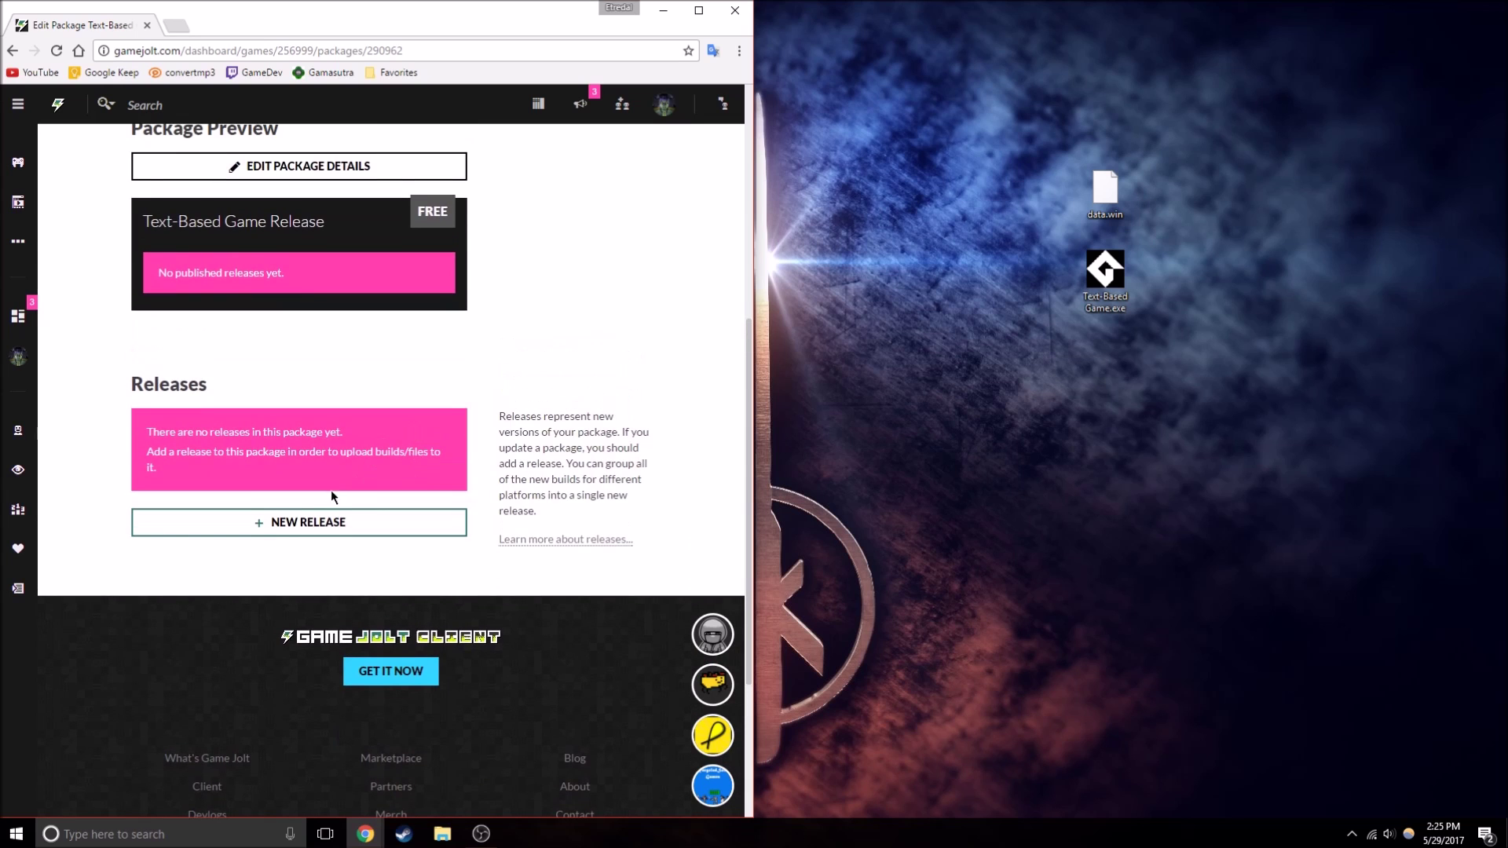
scroll(328, 500, "up", 2)
left_click(272, 680)
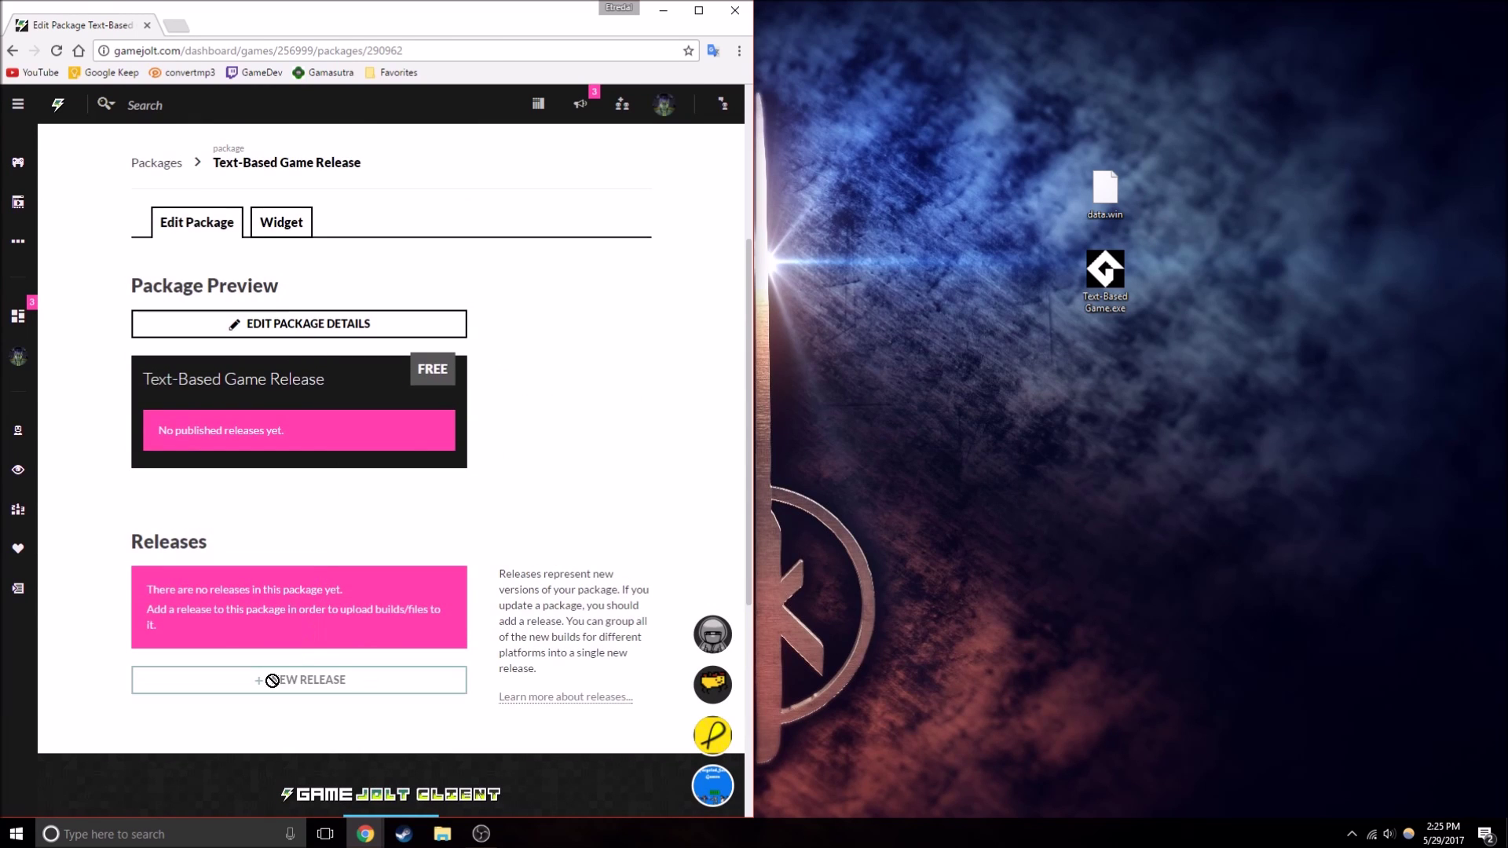
- Change the release version number from 0.1.0 to 1.0.0
scroll(345, 458, "down", 3)
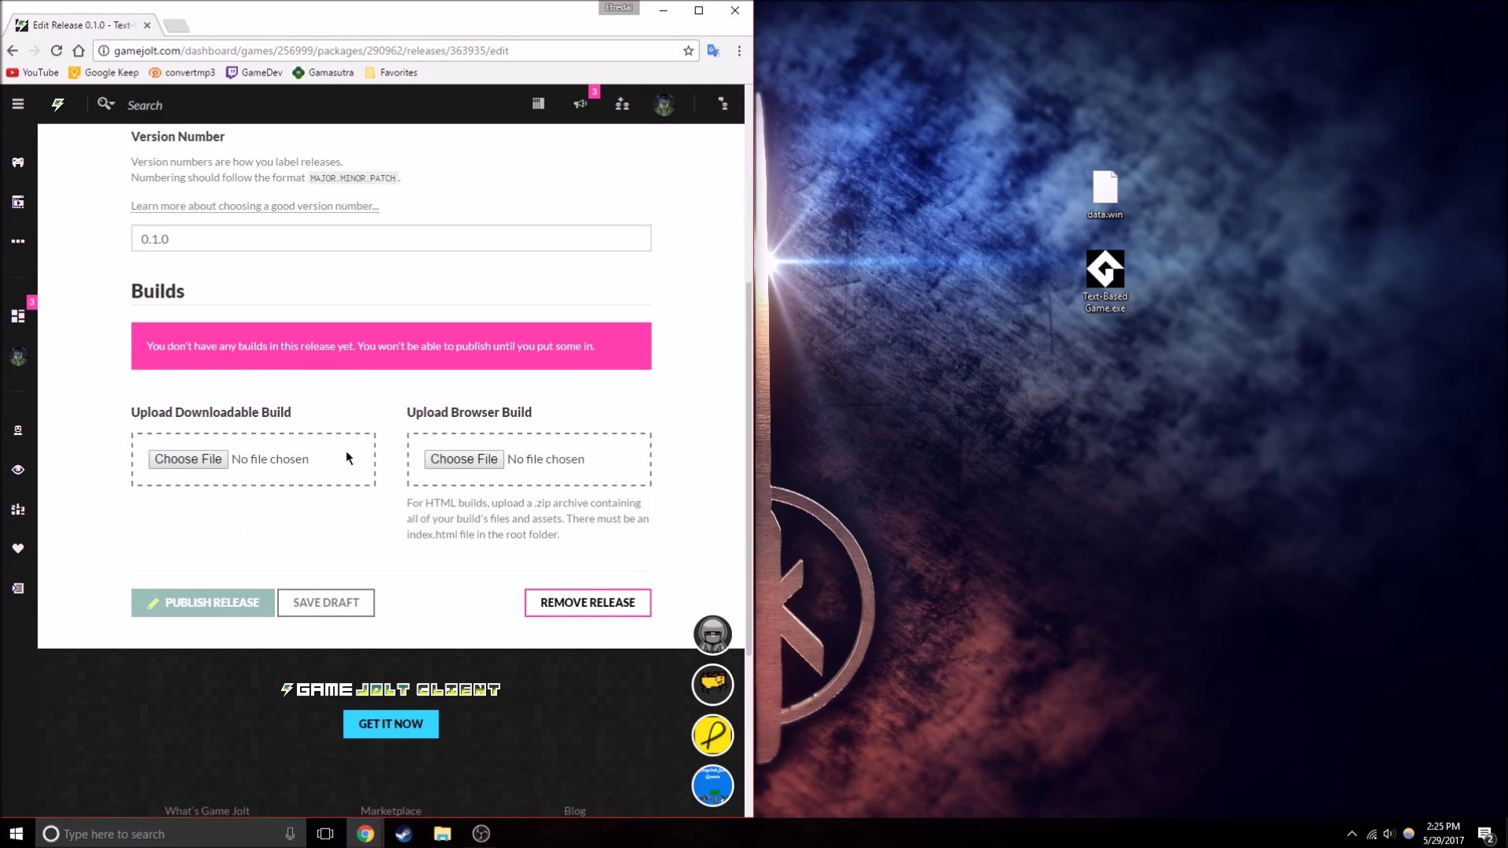
double_click(199, 232)
key("BackSpace")
type("1.0.")
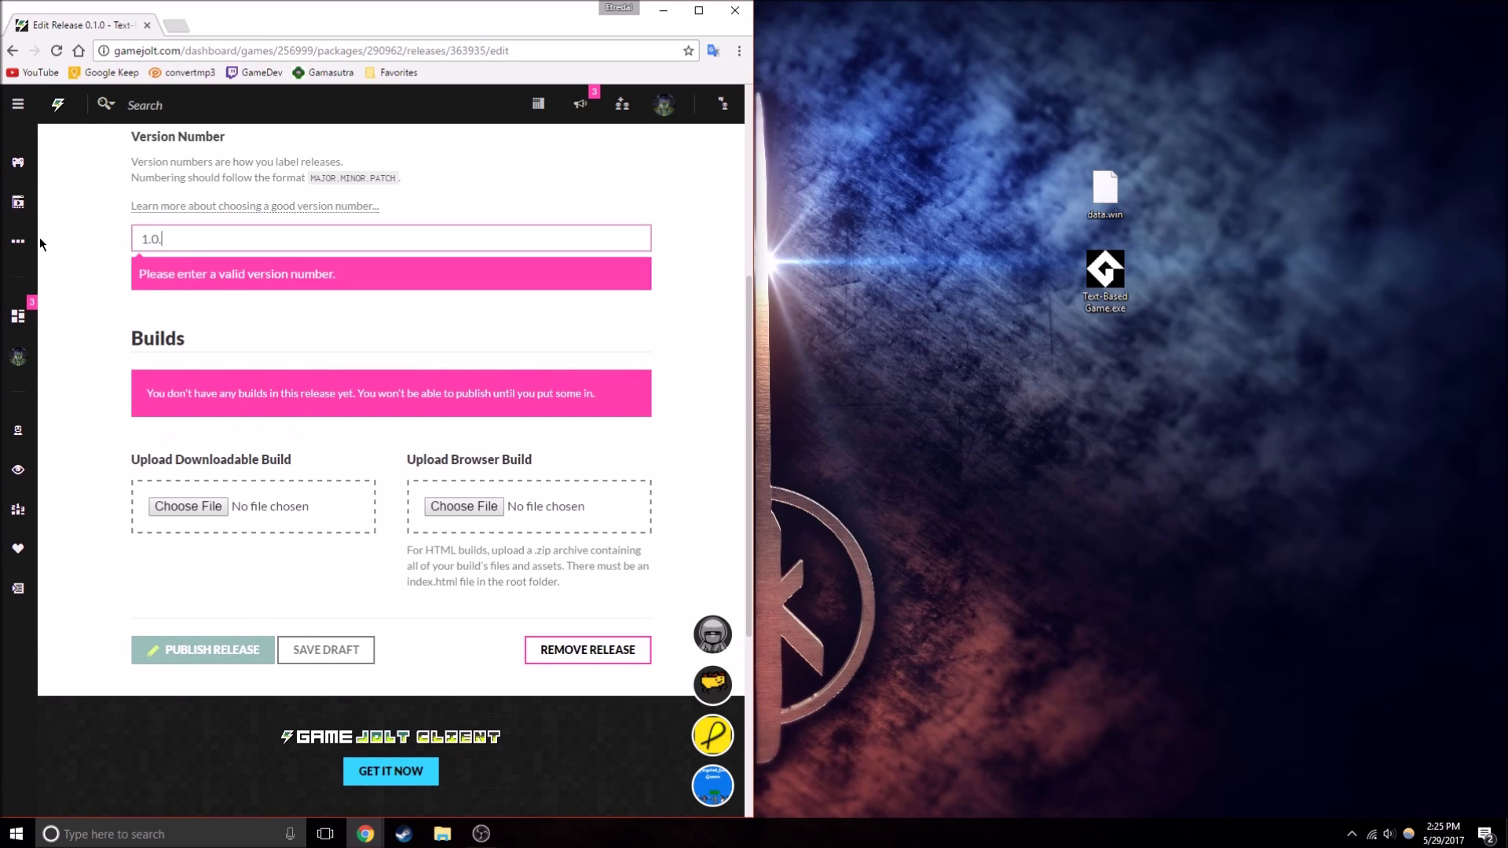
type("0")
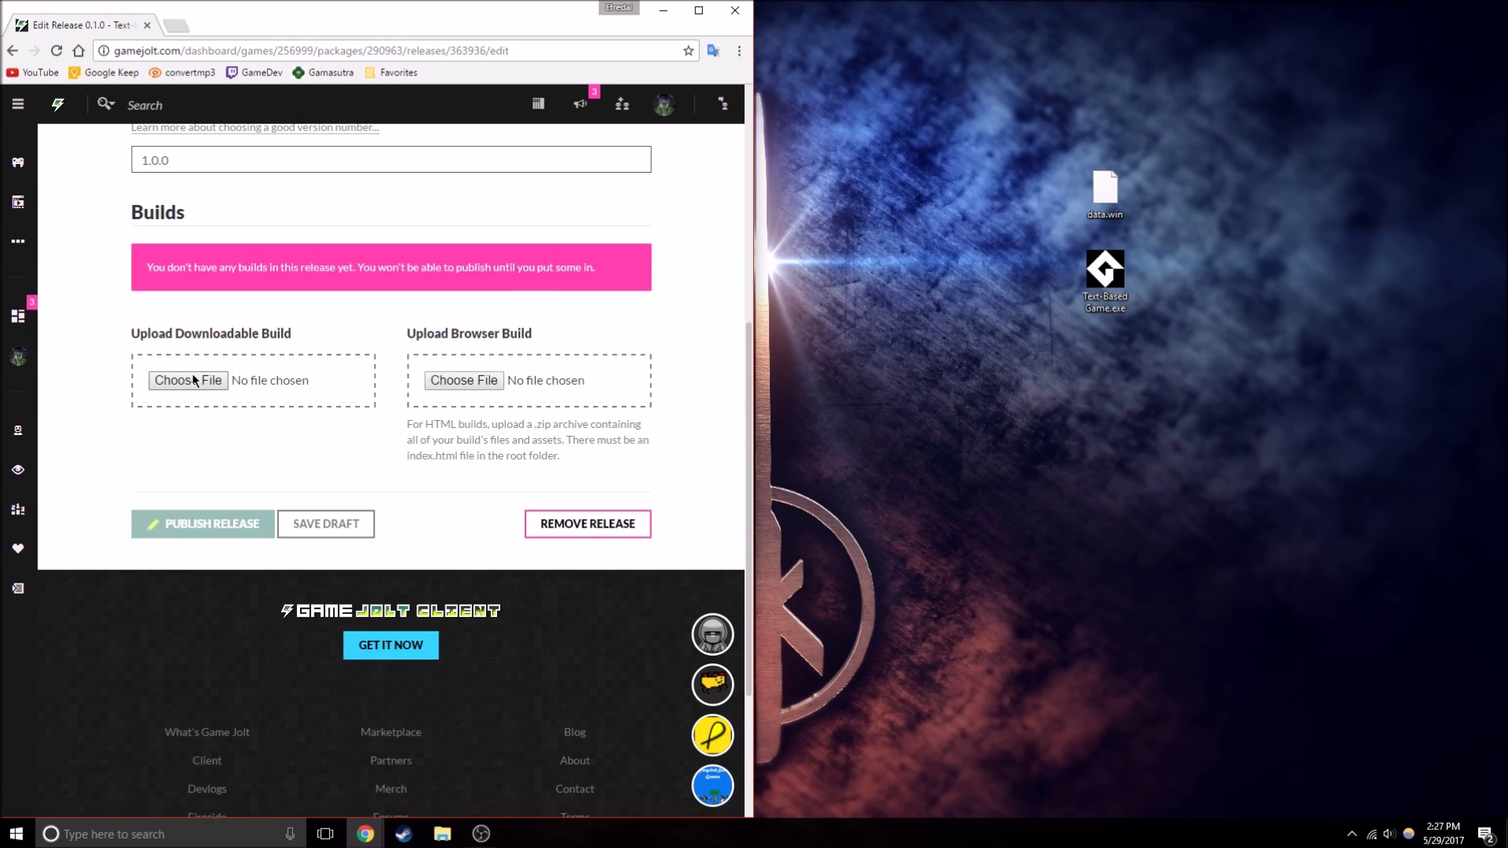
- Upload Text-Based Game.zip from the EP5 folder as the downloadable build
left_click(189, 381)
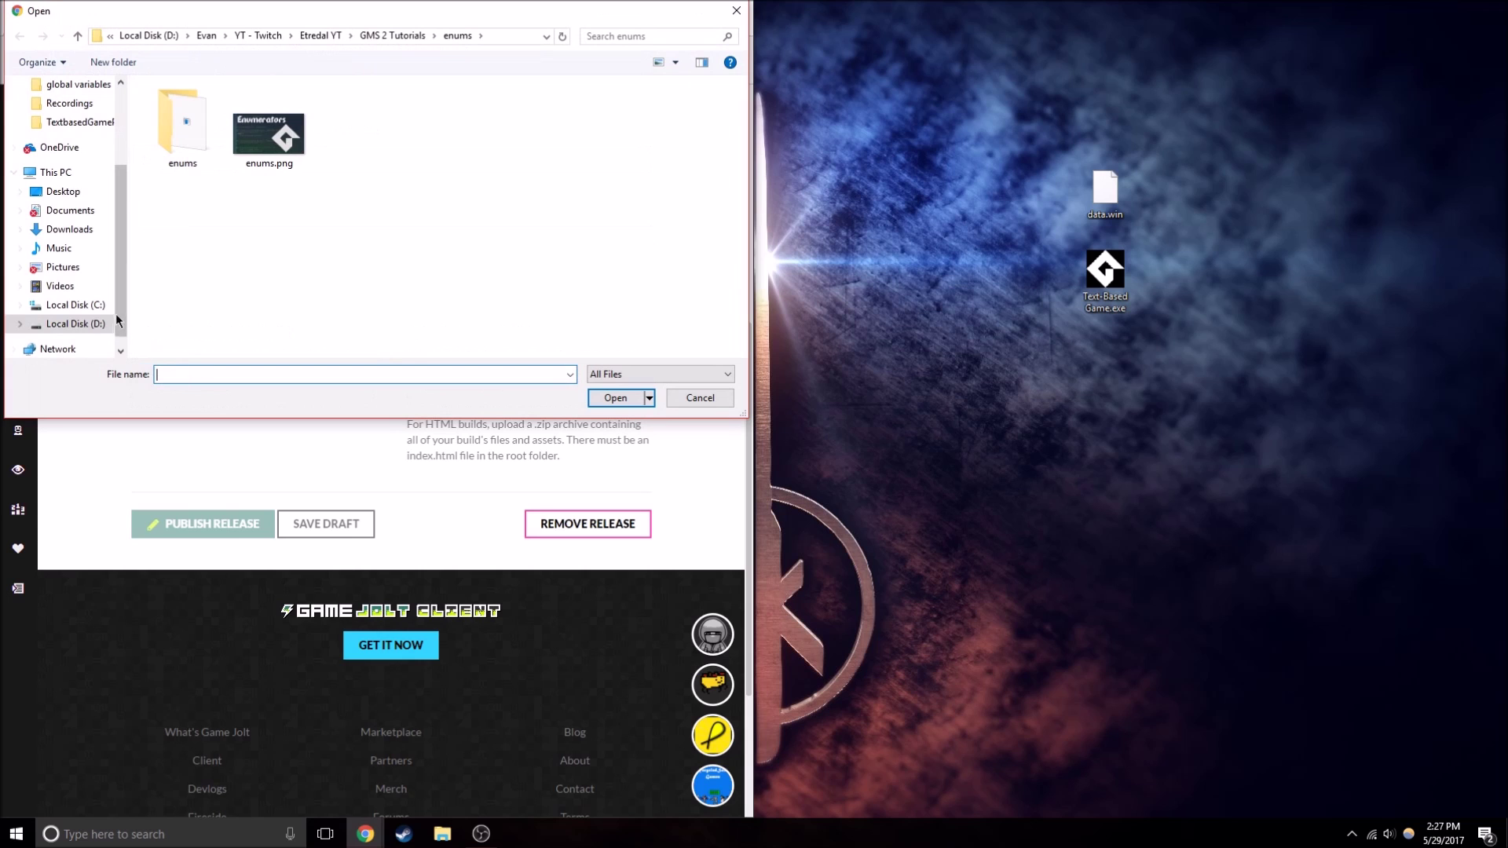
left_click(374, 37)
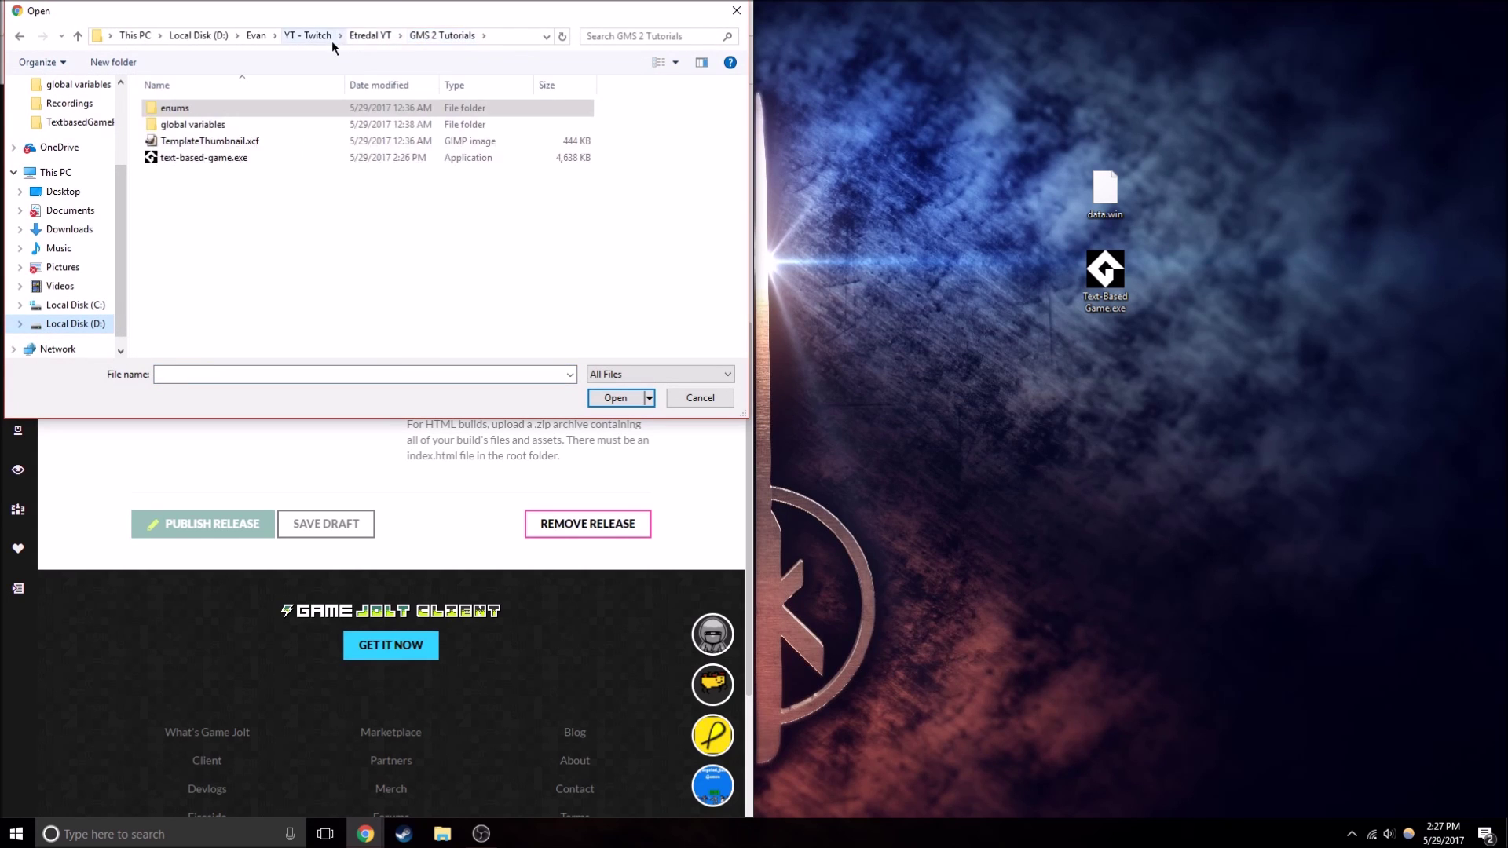
left_click(377, 39)
double_click(281, 110)
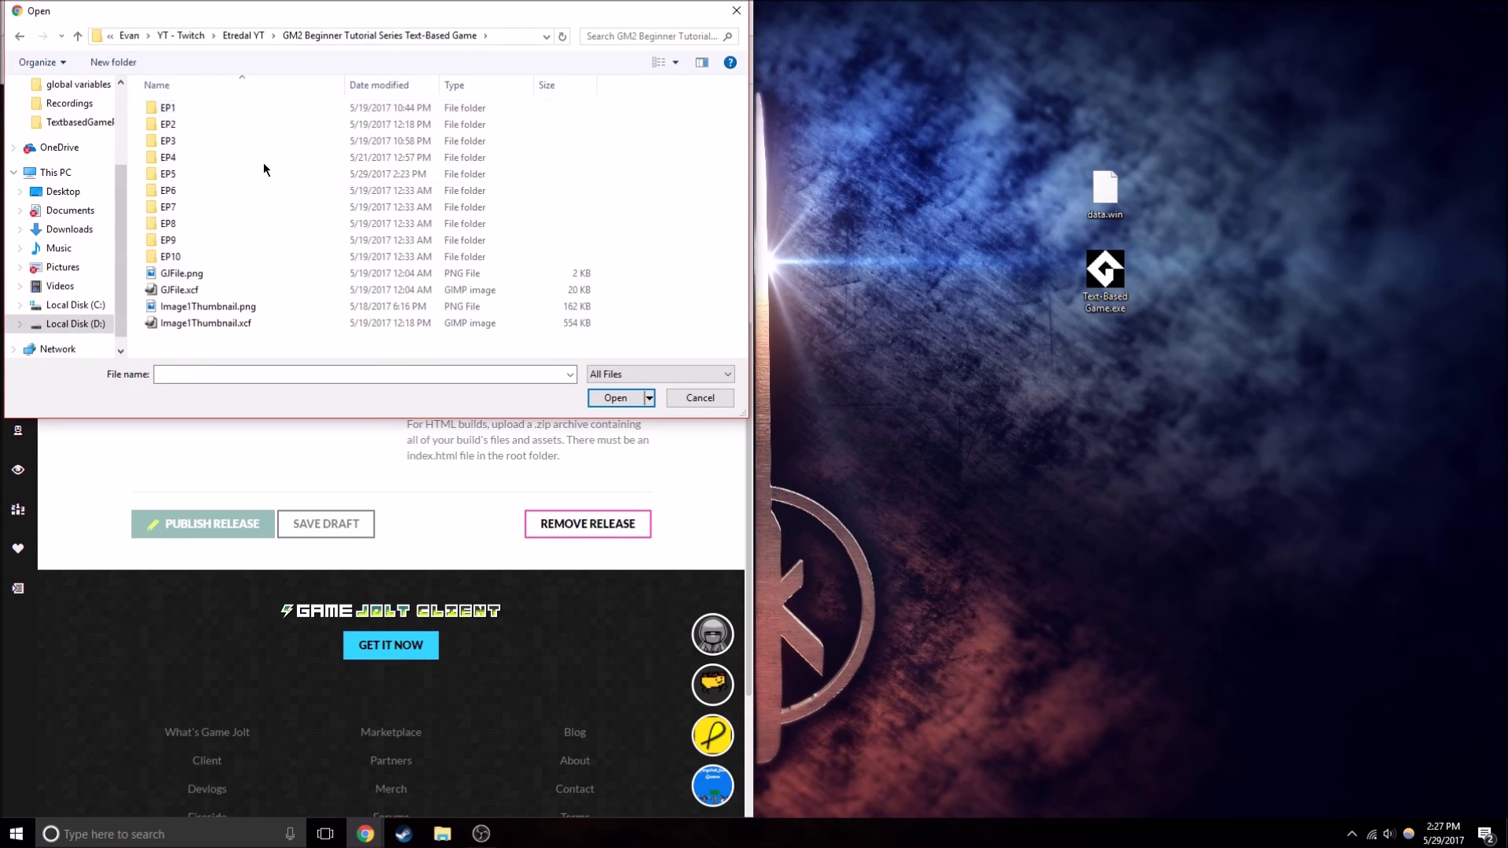
double_click(240, 174)
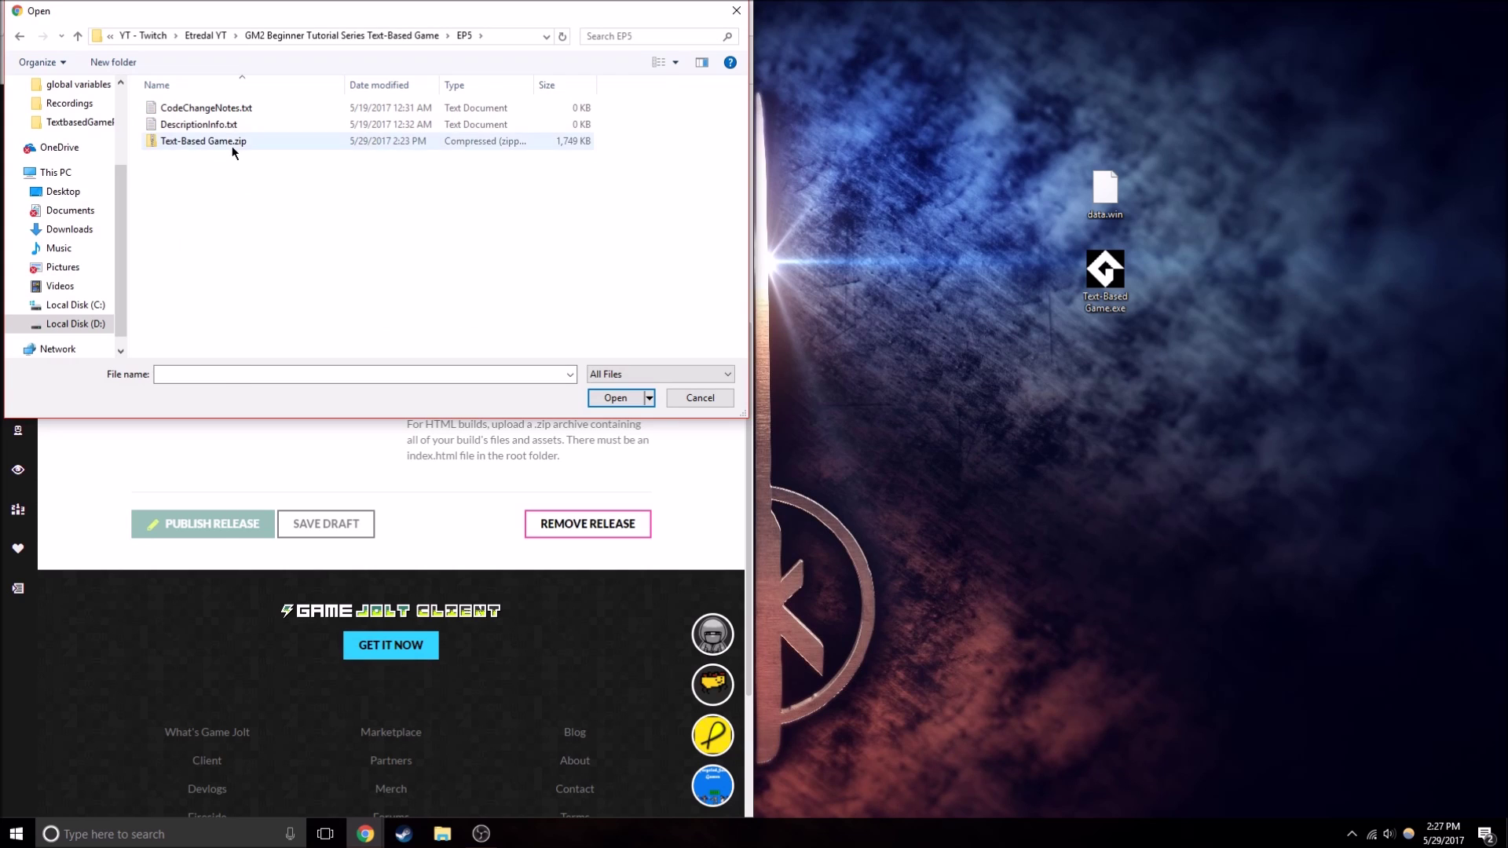
left_click(231, 144)
left_click(614, 399)
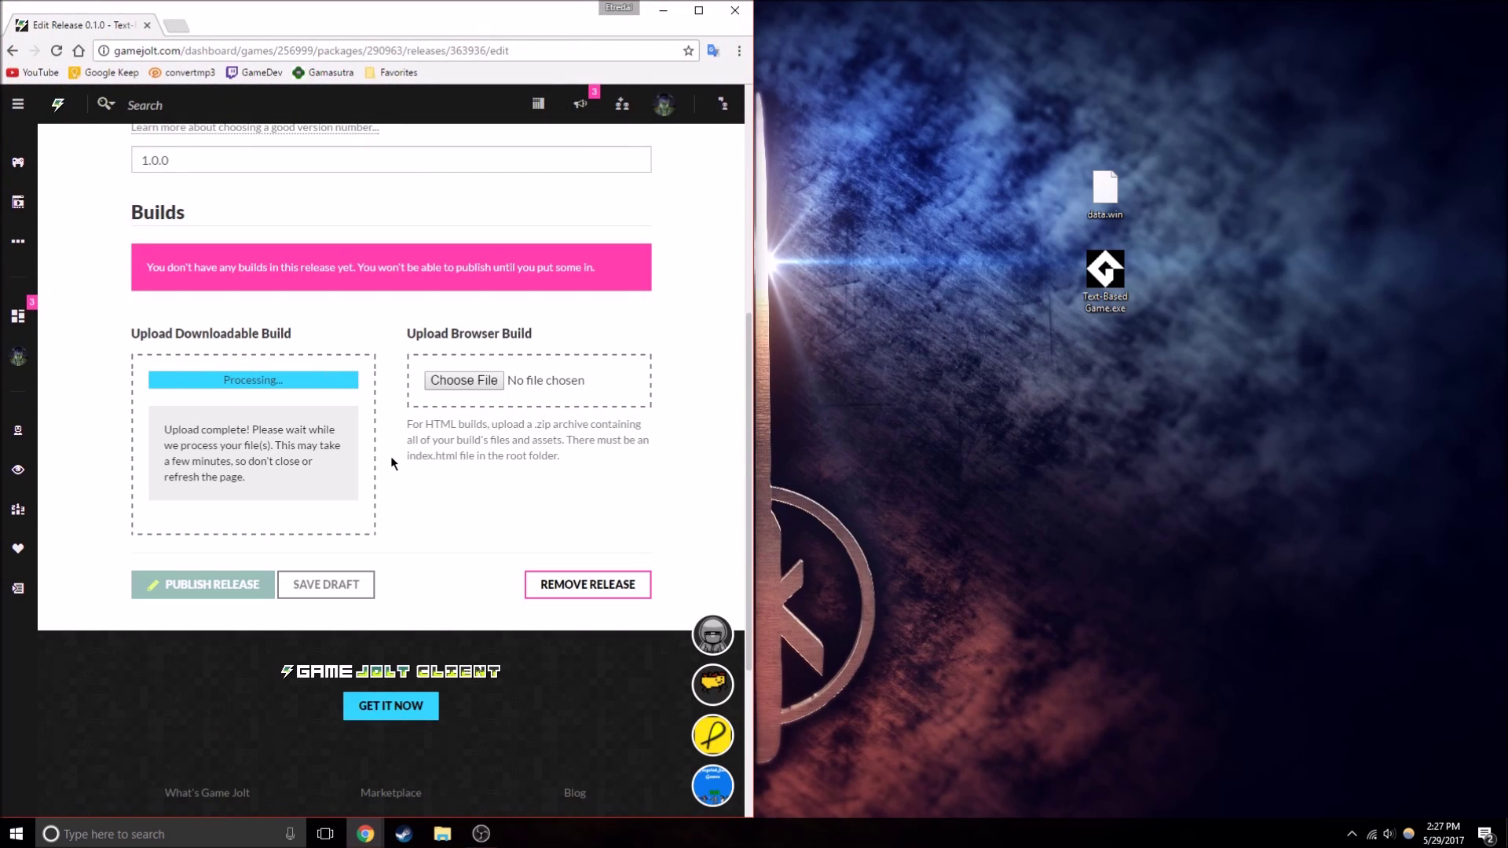
- Mark the uploaded build as running on Windows and Windows 64-bit
left_click_drag(1303, 115, 1074, 221)
left_click_drag(1295, 249, 964, 387)
left_click(262, 460)
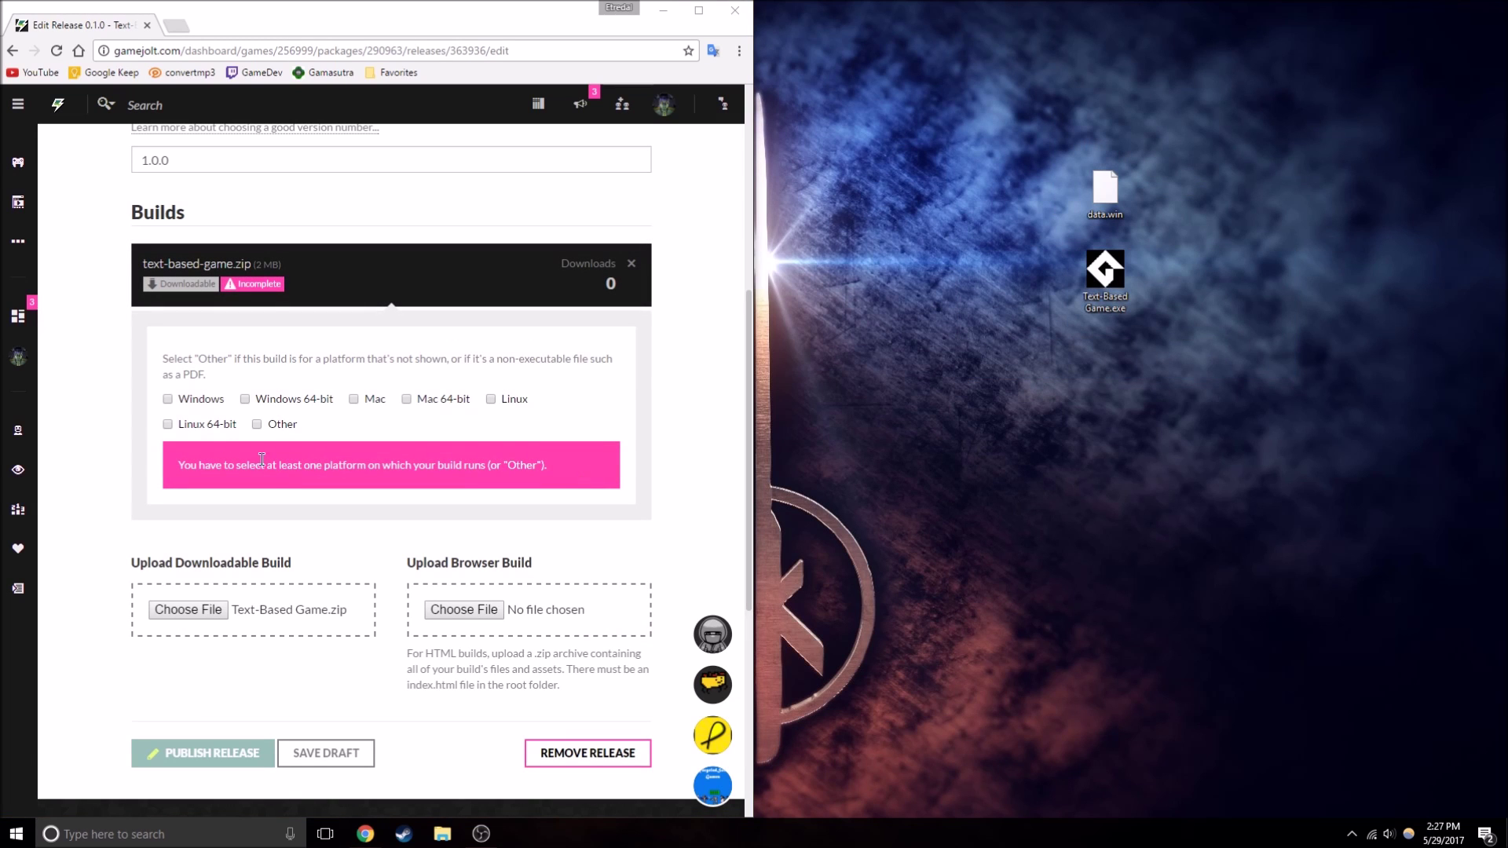
left_click(197, 399)
left_click(267, 455)
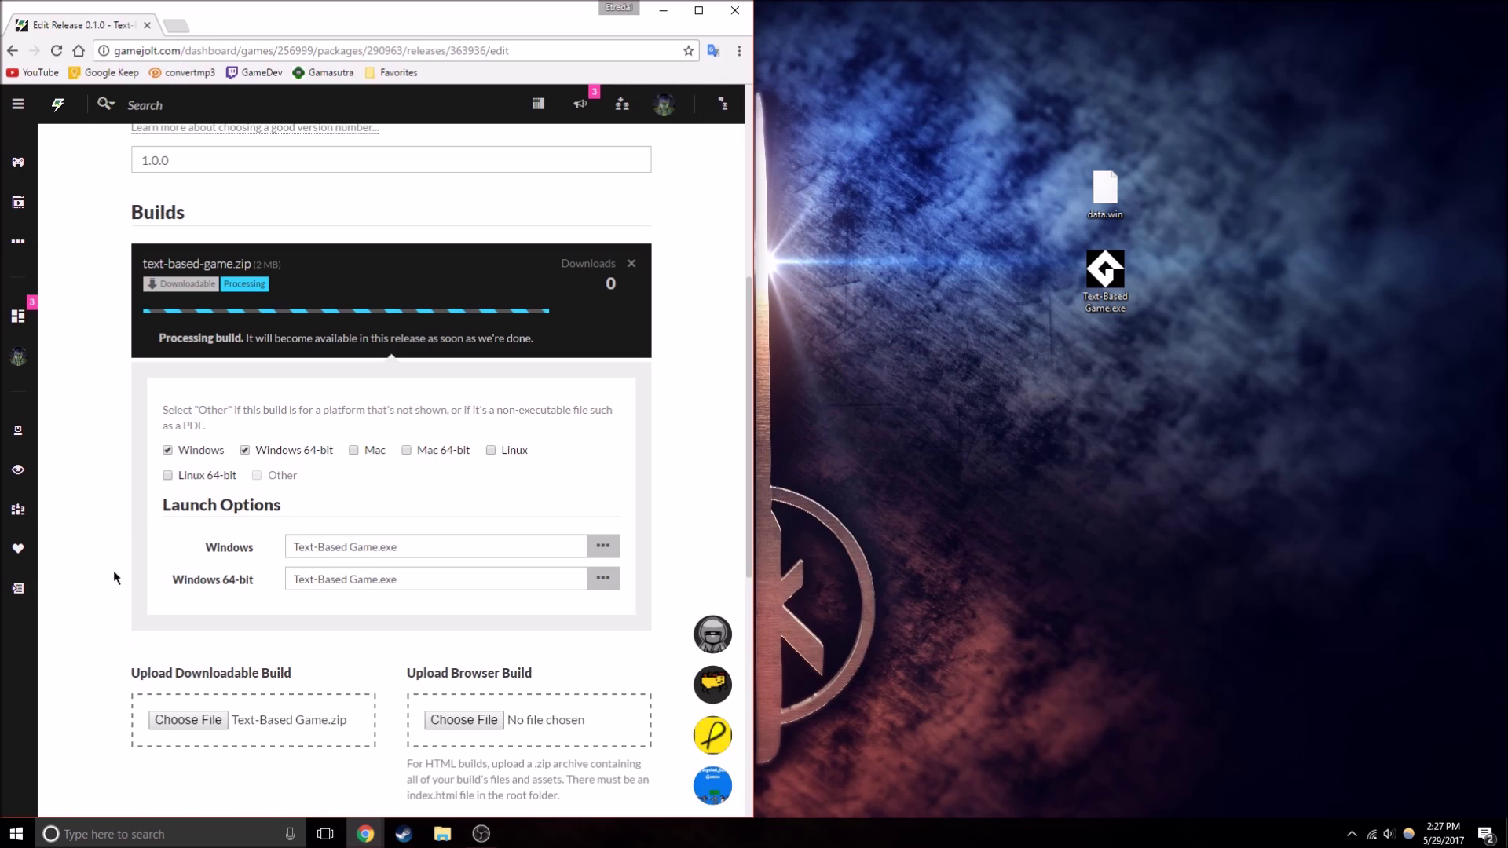
- Publish the 1.0.0 release and confirm
scroll(222, 594, "down", 3)
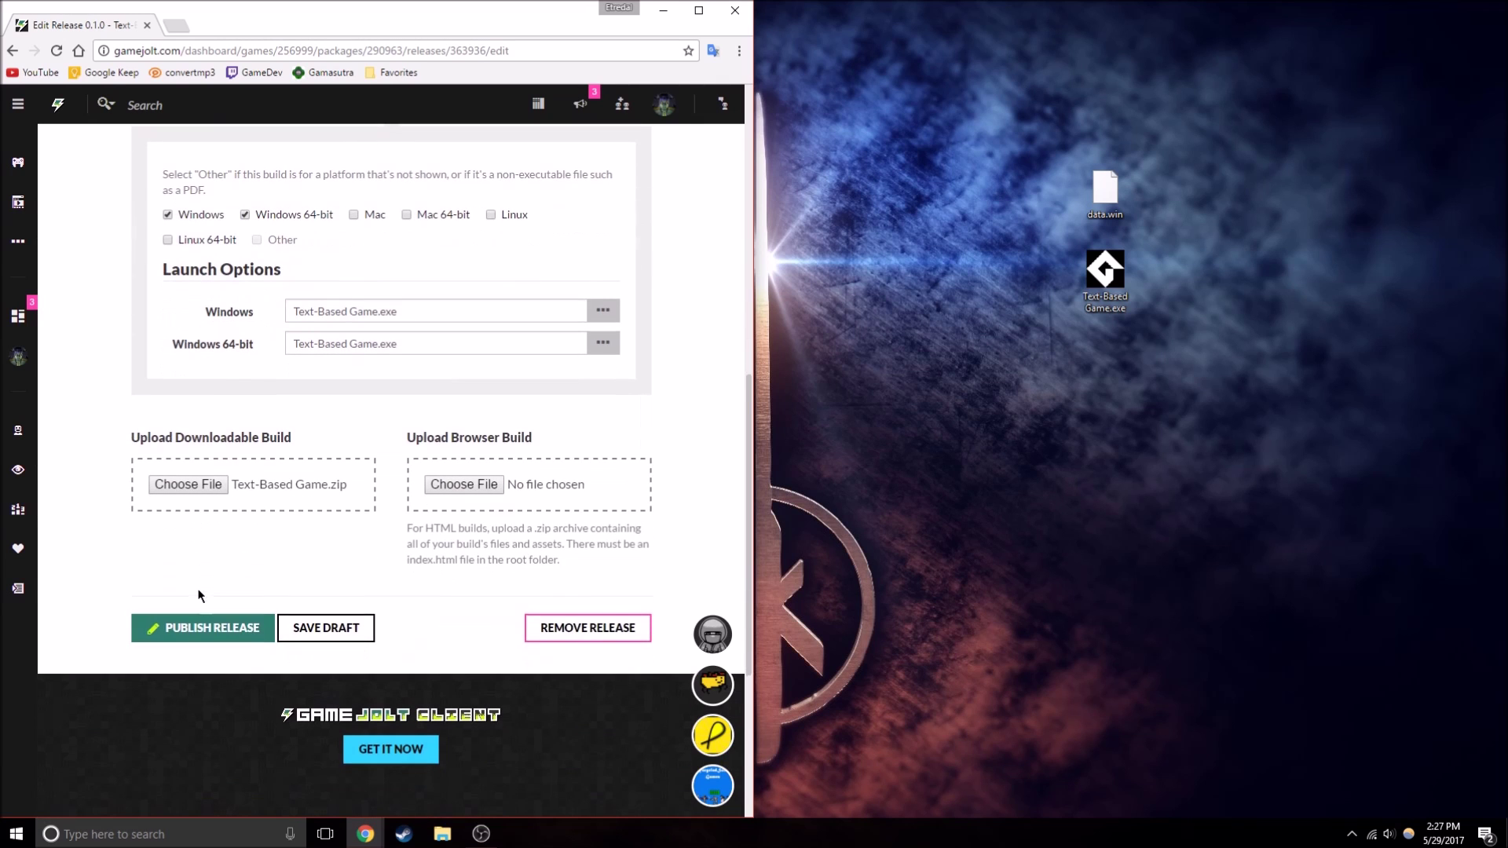
left_click(223, 627)
left_click(437, 310)
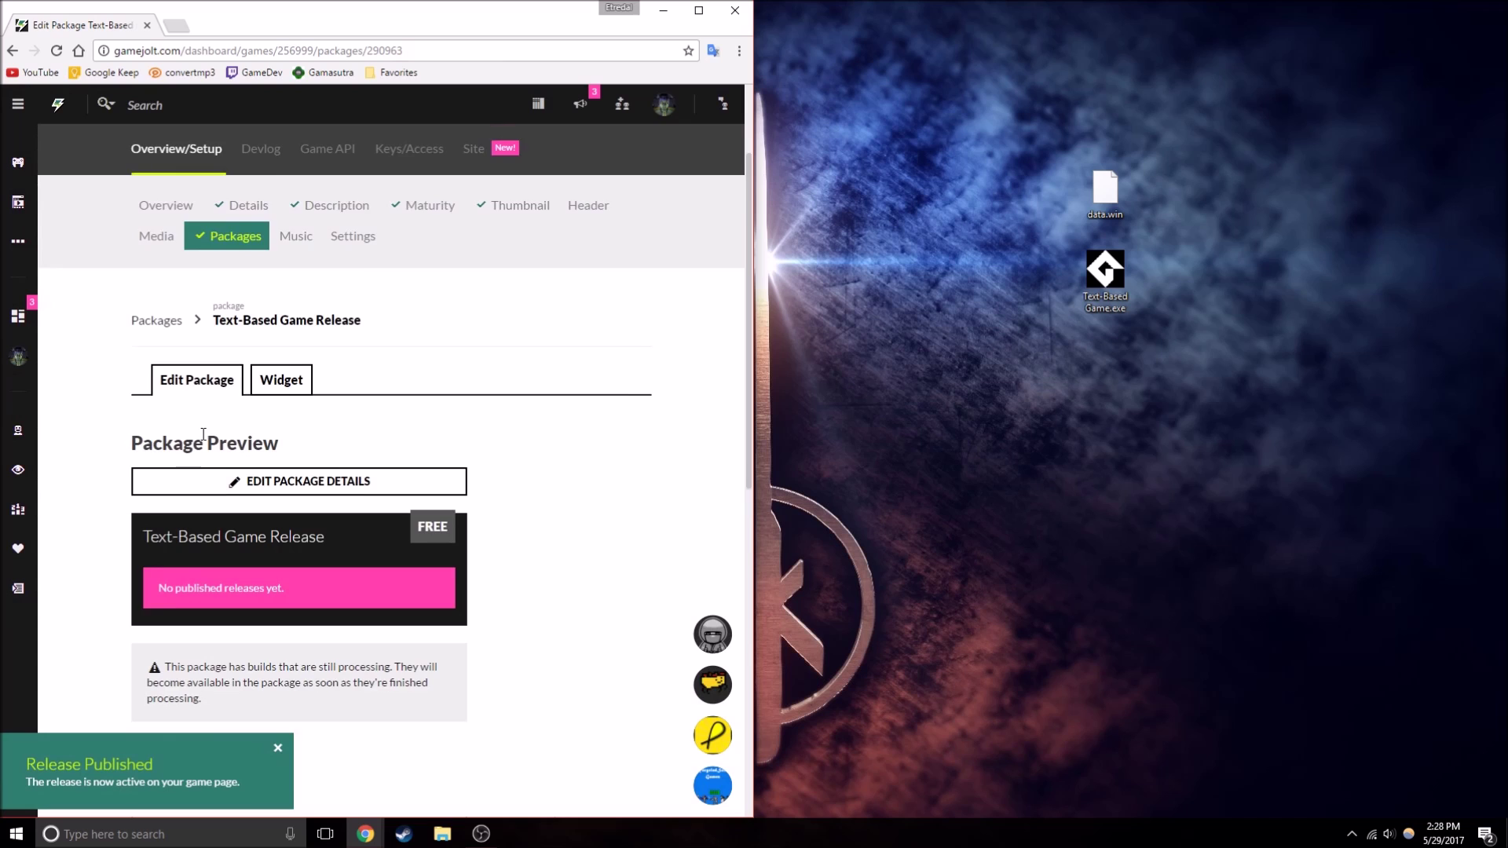
- After processing finishes, download the 1.0.0 text-based-game.zip from the Package Preview
scroll(204, 434, "down", 2)
scroll(263, 337, "down", 5)
scroll(287, 421, "up", 4)
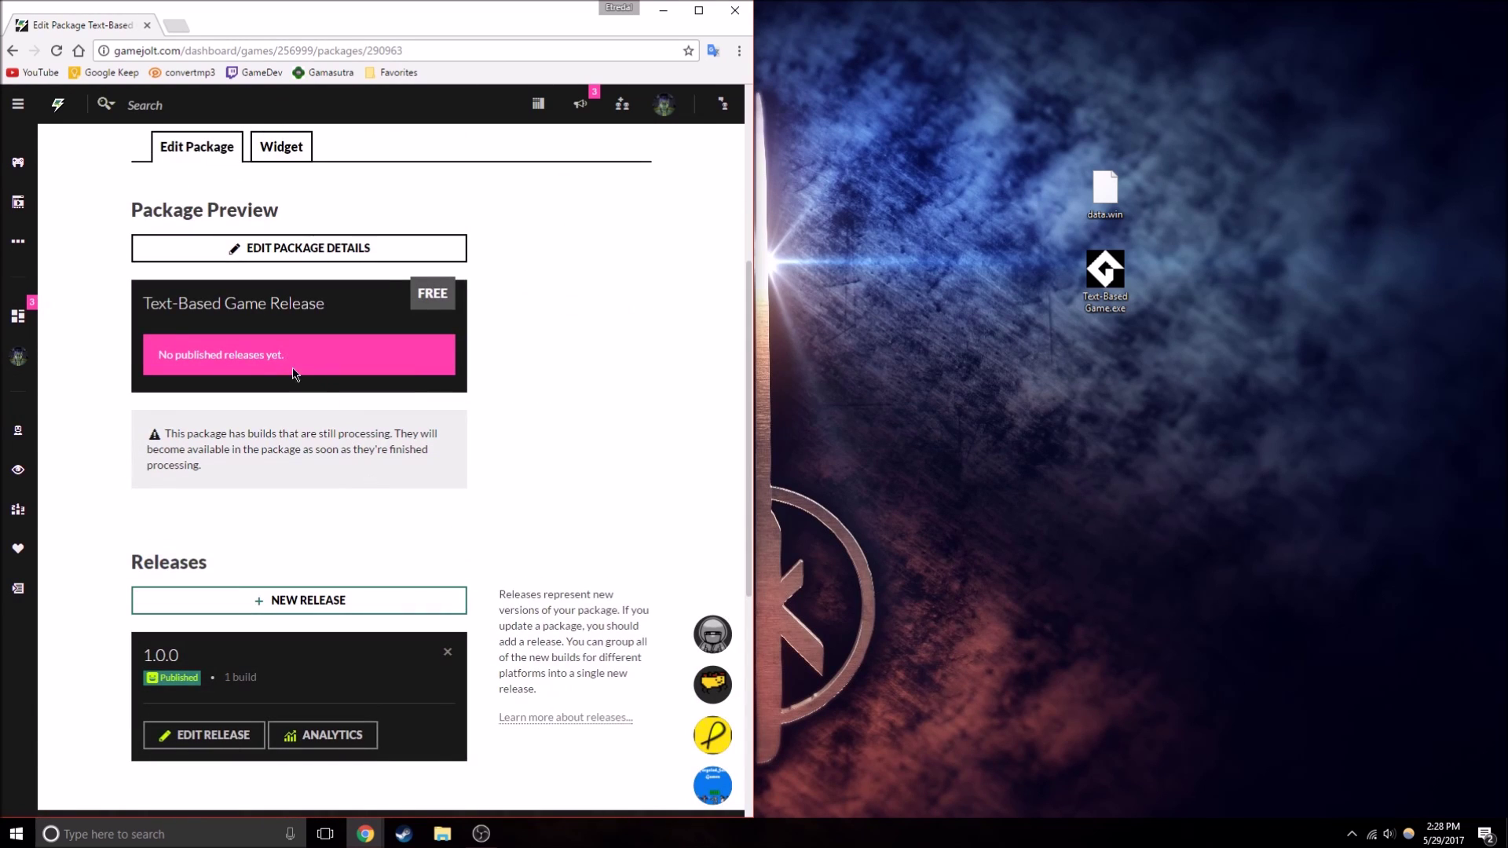
triple_click(268, 356)
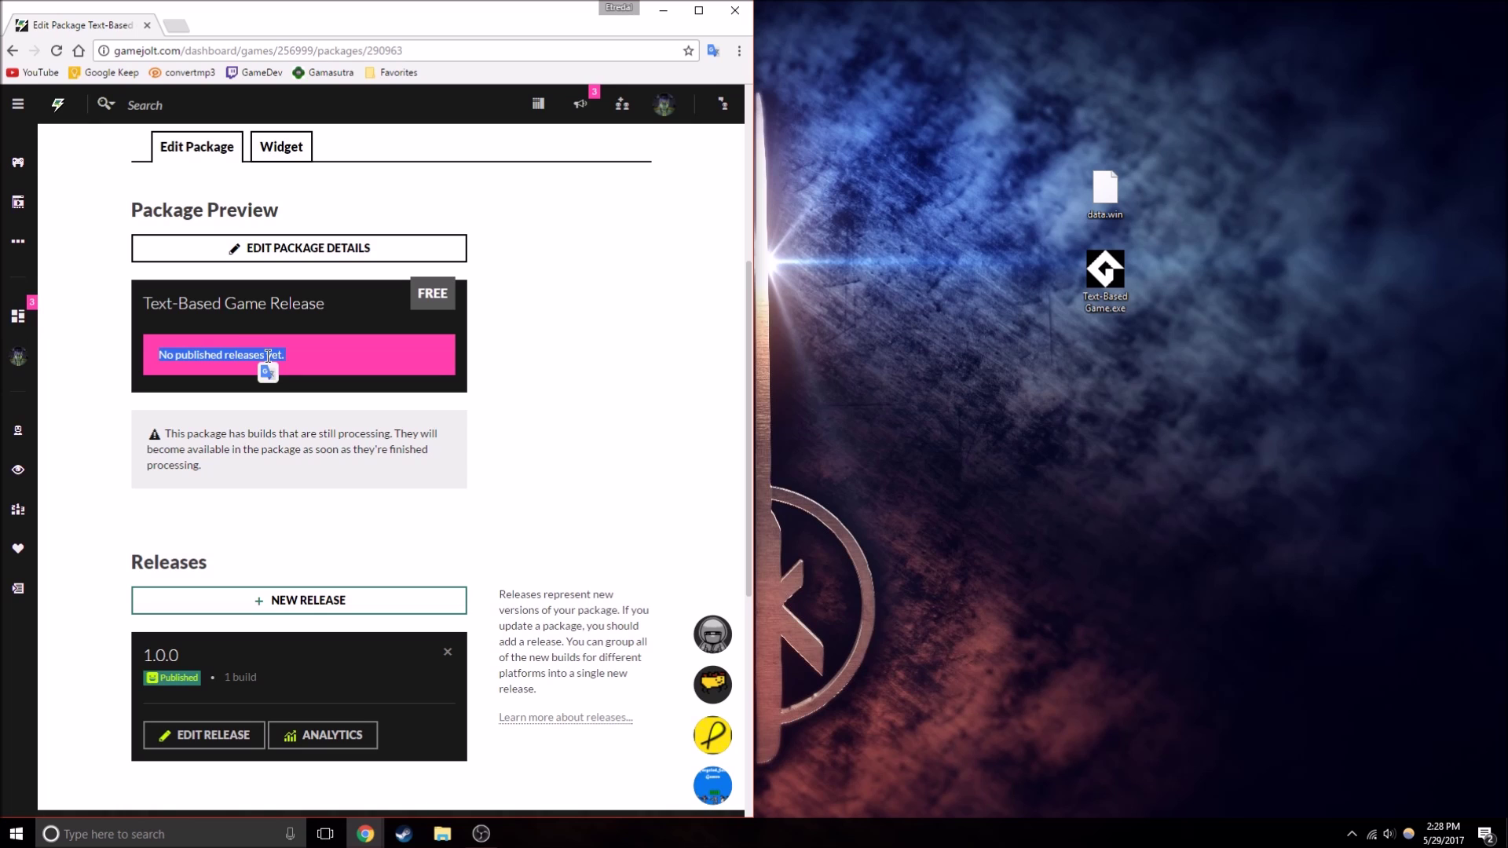
left_click(216, 414)
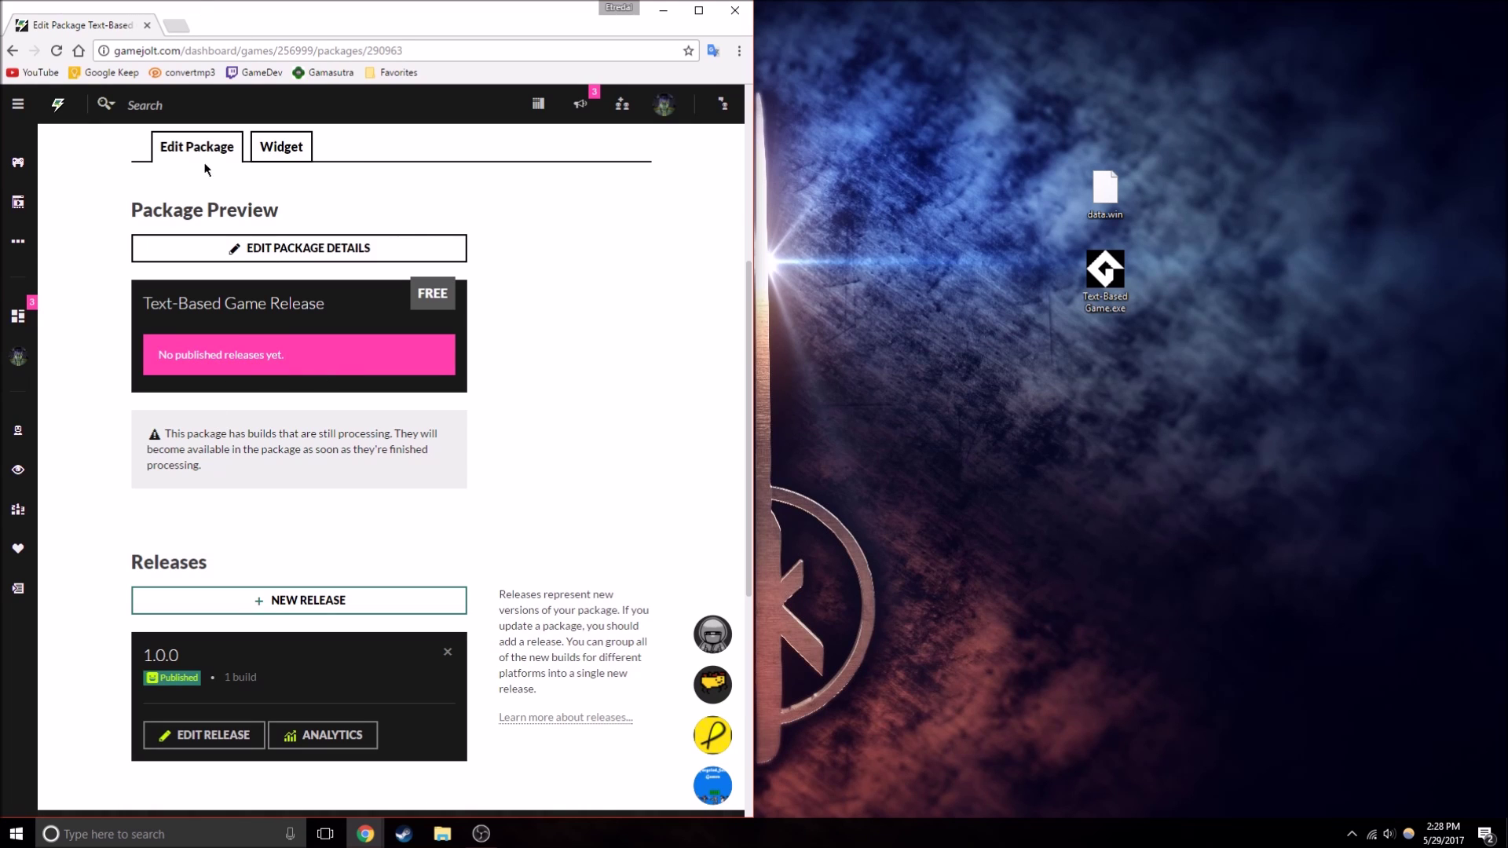
scroll(531, 385, "down", 5)
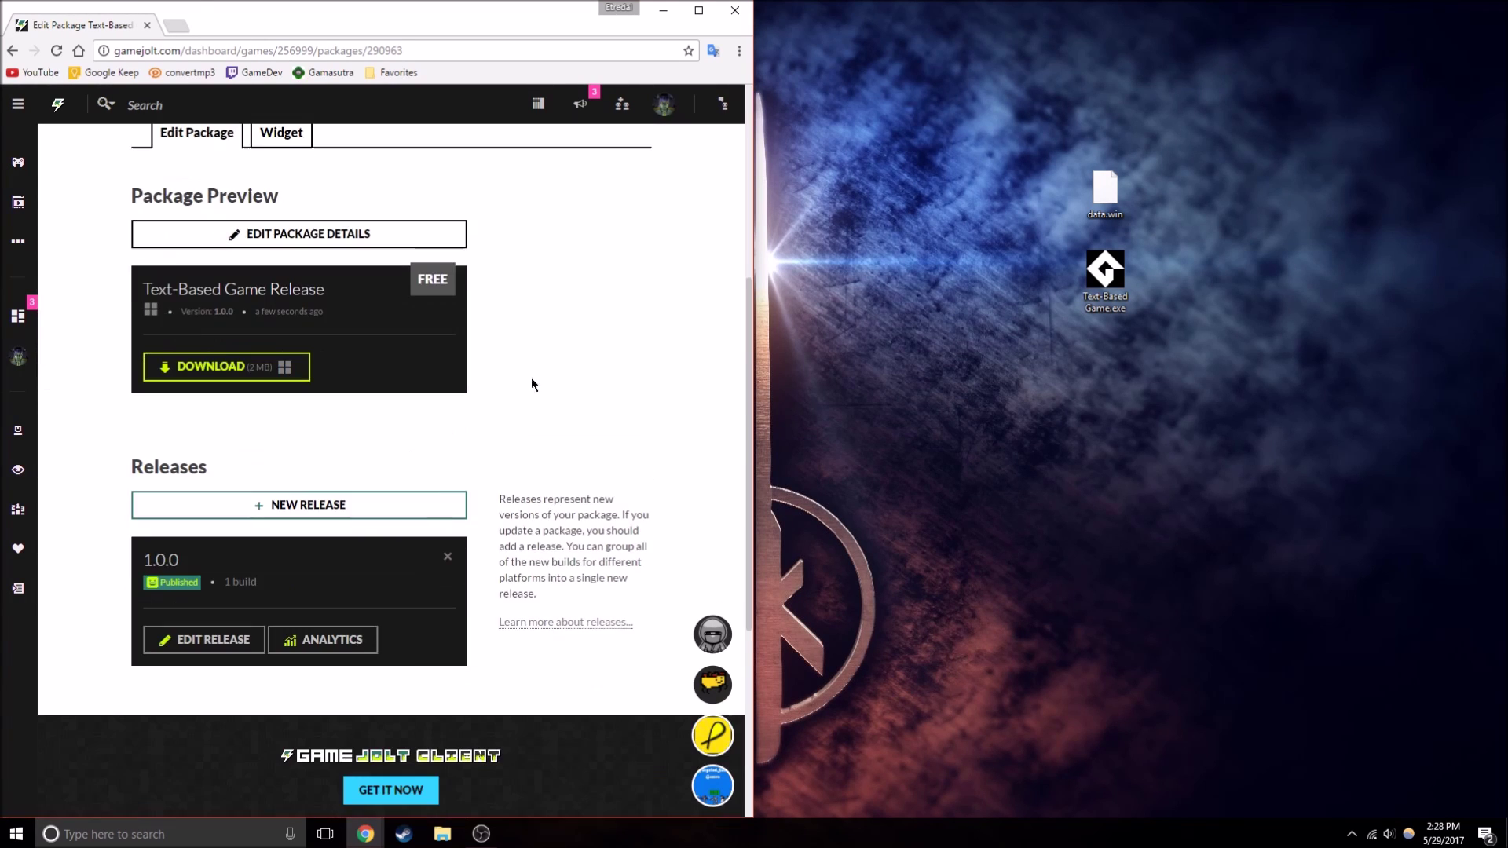
left_click(210, 382)
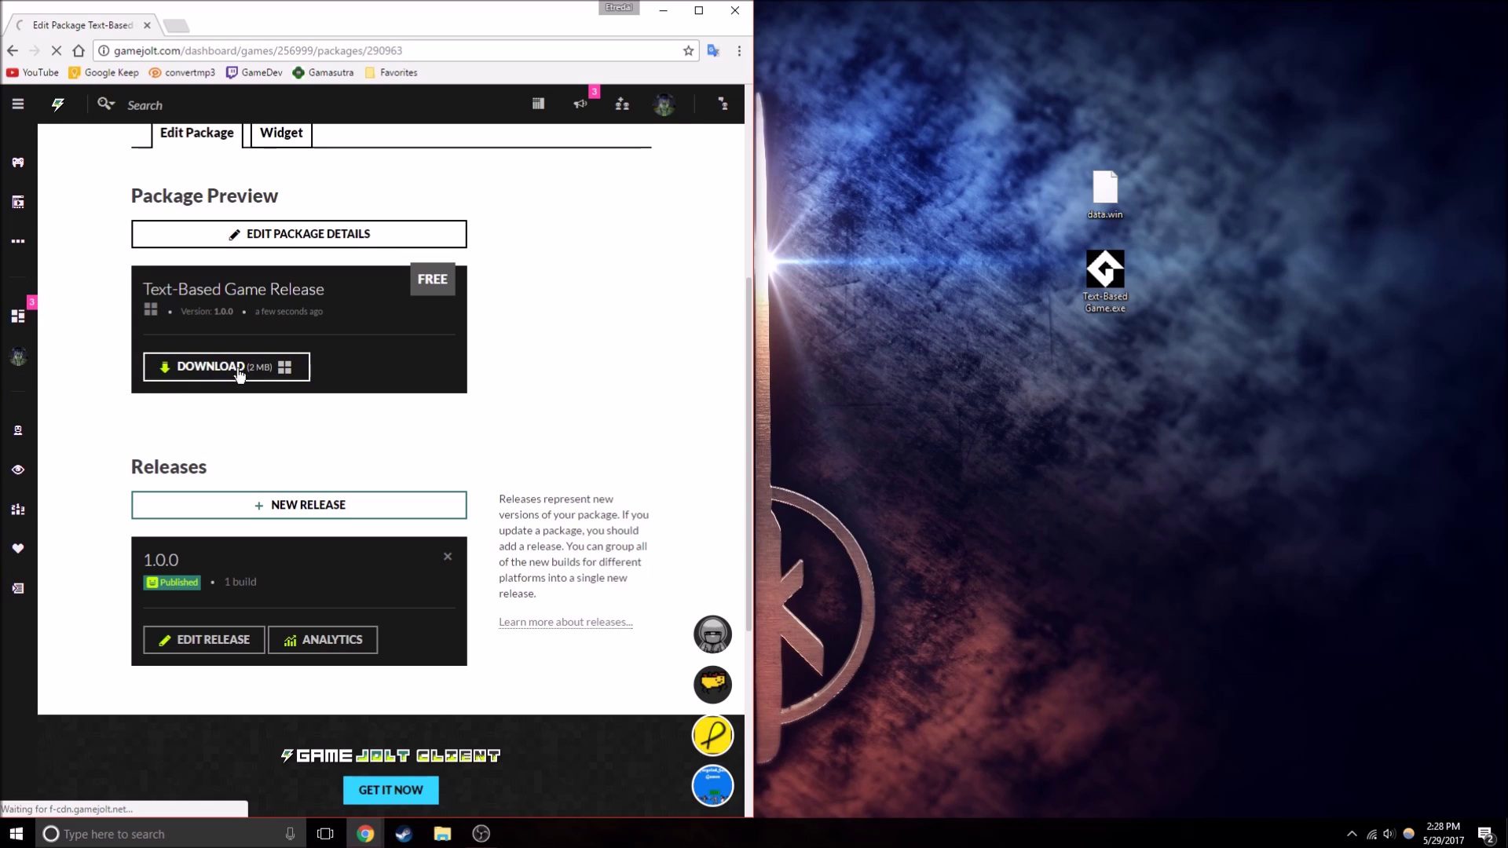
left_click(664, 11)
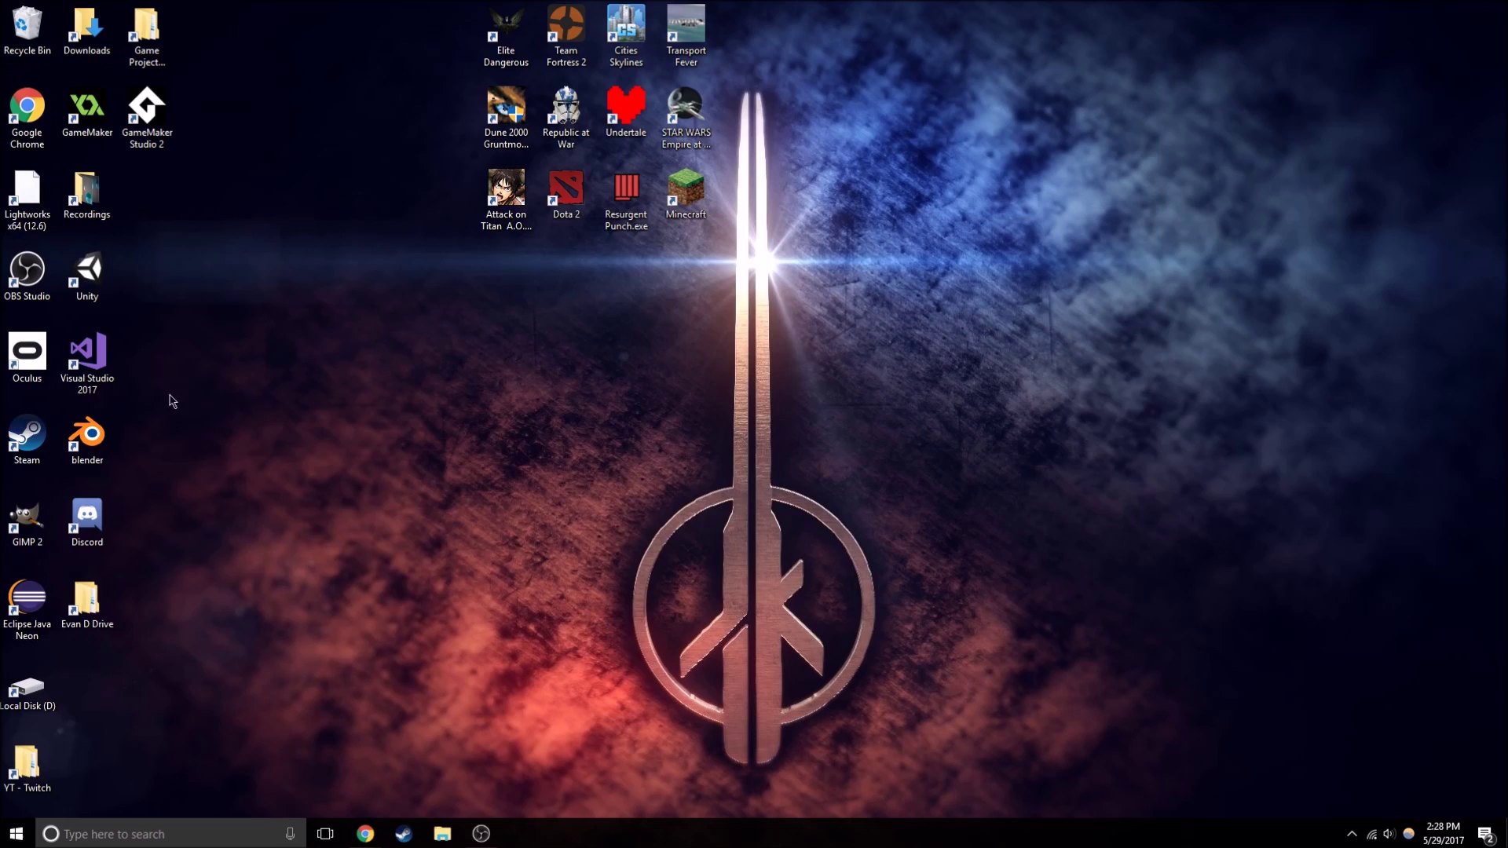
- Save the downloaded text-based-game.zip to the desktop
mouse_move(358, 824)
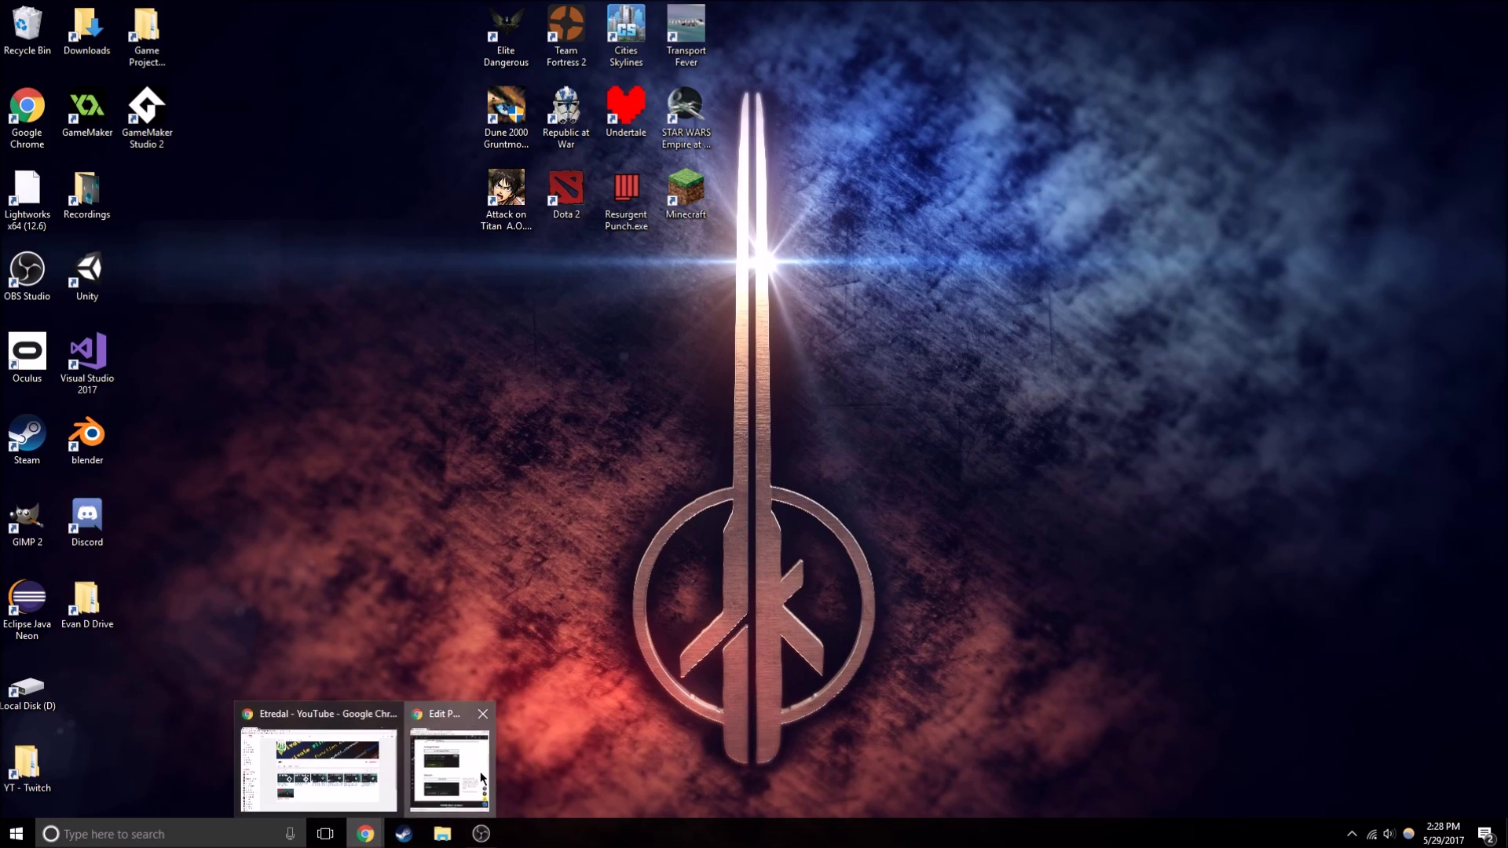
left_click(475, 768)
left_click_drag(82, 798, 986, 192)
- Open the zip and extract data.win and Text-Based Game.exe onto the desktop
right_click(1000, 214)
left_click(1029, 222)
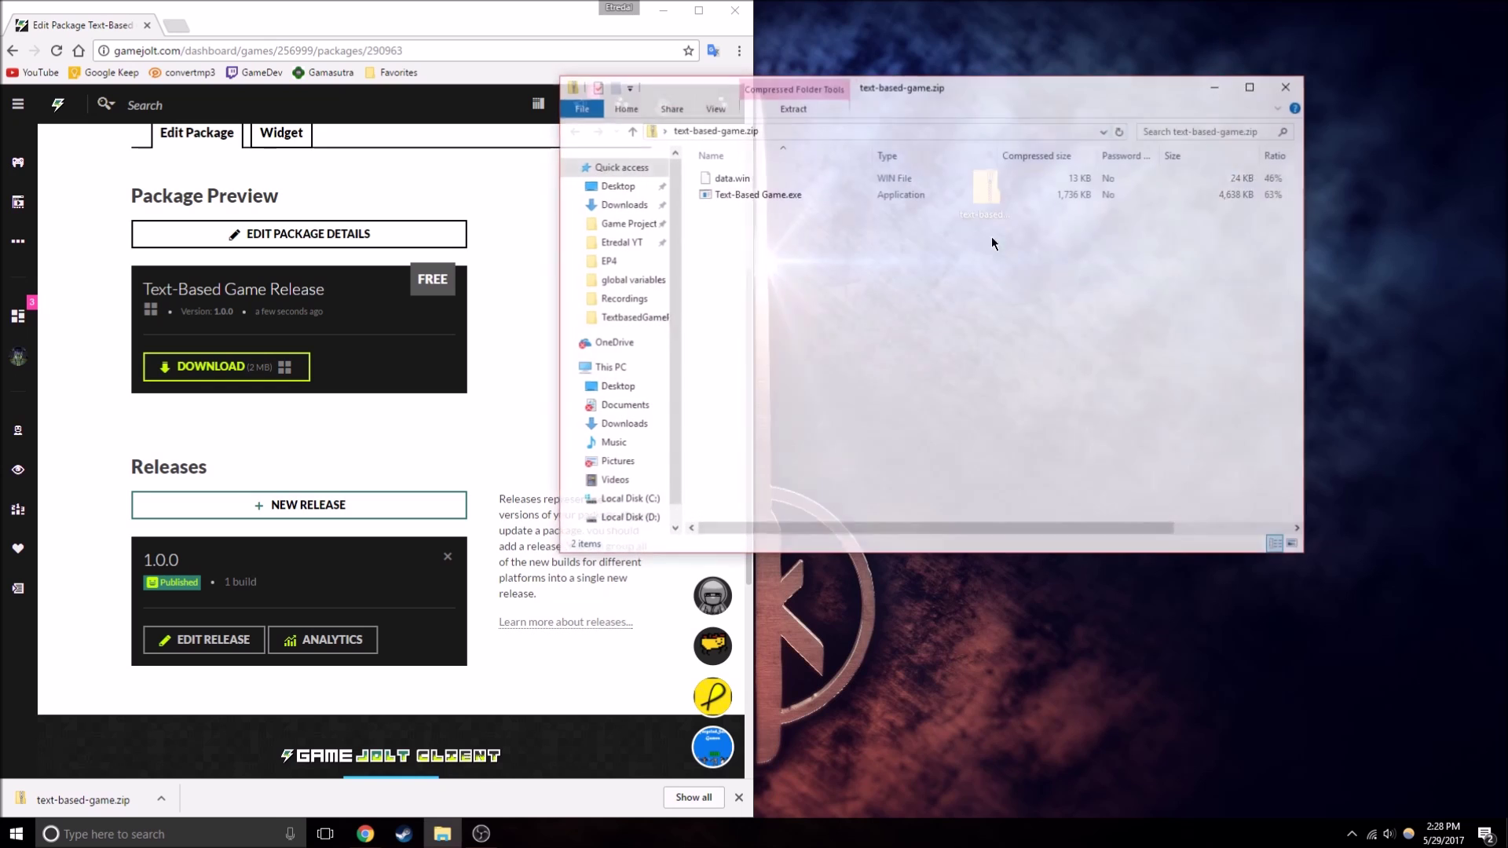
left_click_drag(828, 266, 1360, 185)
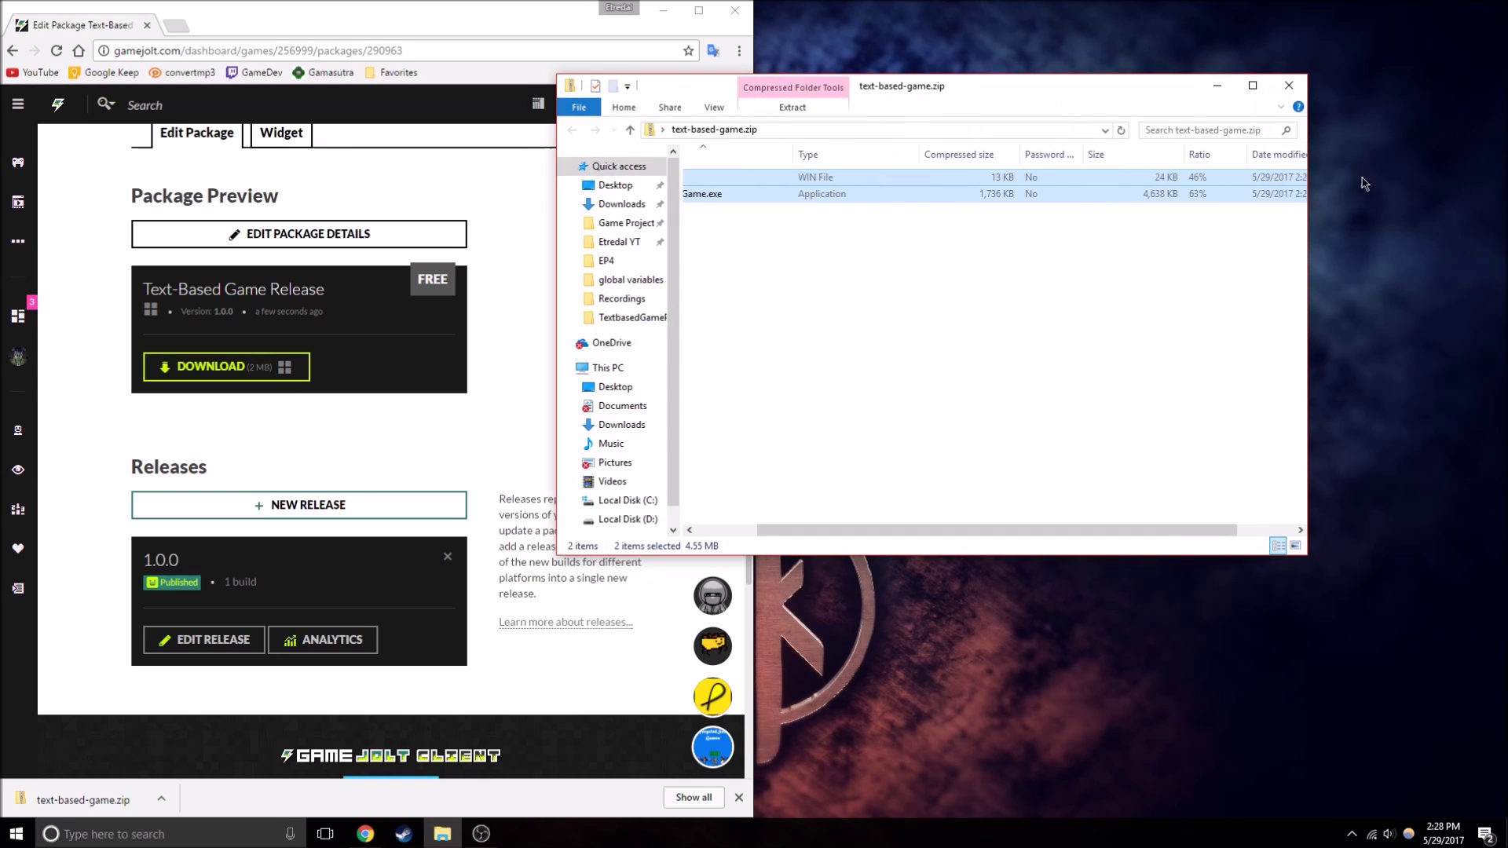
left_click(1289, 86)
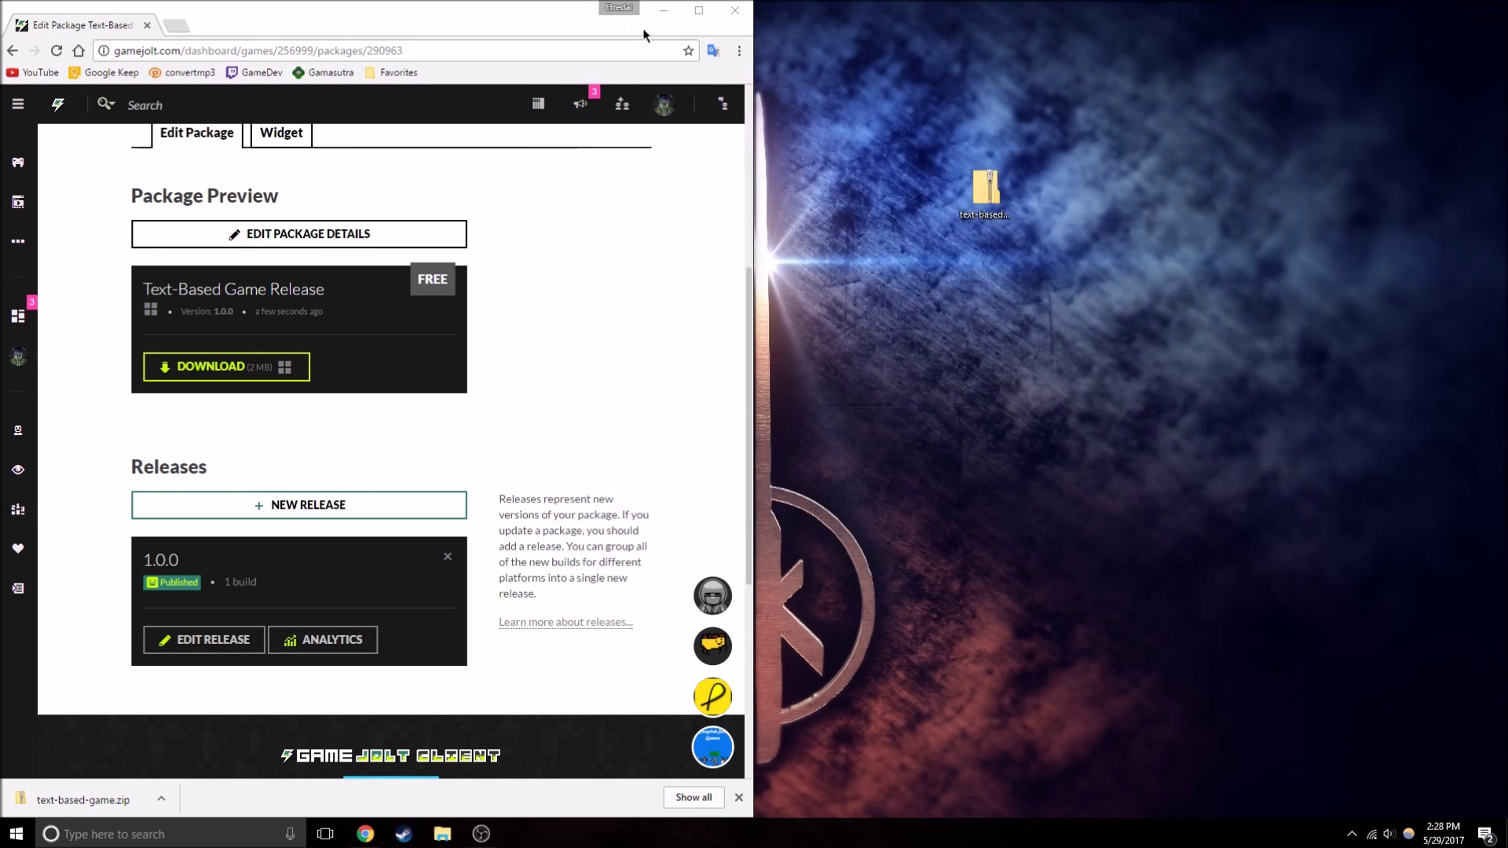
left_click(661, 18)
- Launch Text-Based Game.exe, running it anyway past the SmartScreen warning
left_click_drag(161, 658, 7, 817)
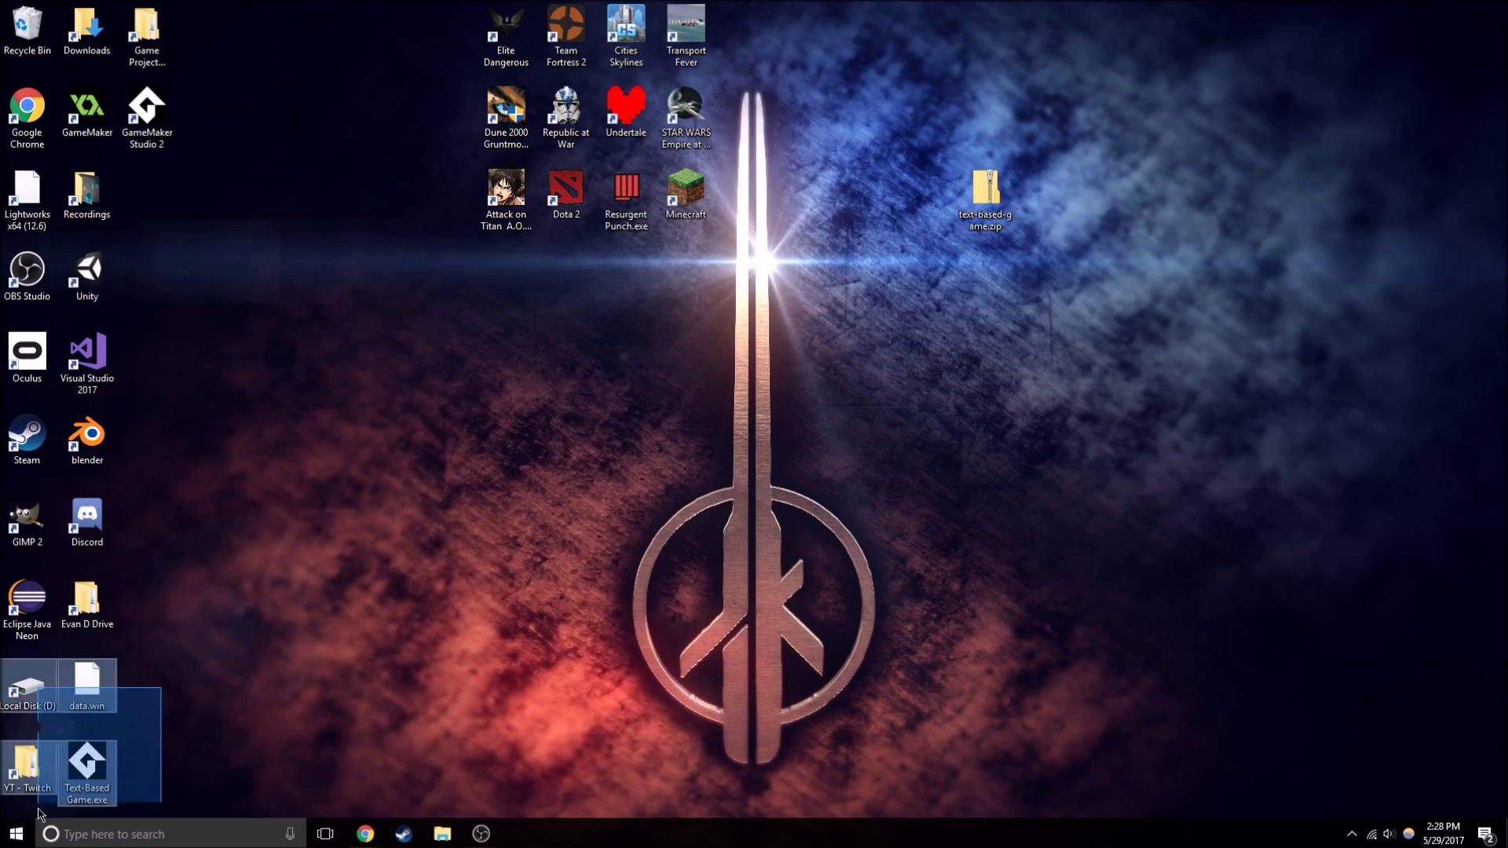
left_click_drag(86, 766, 1041, 200)
double_click(1045, 189)
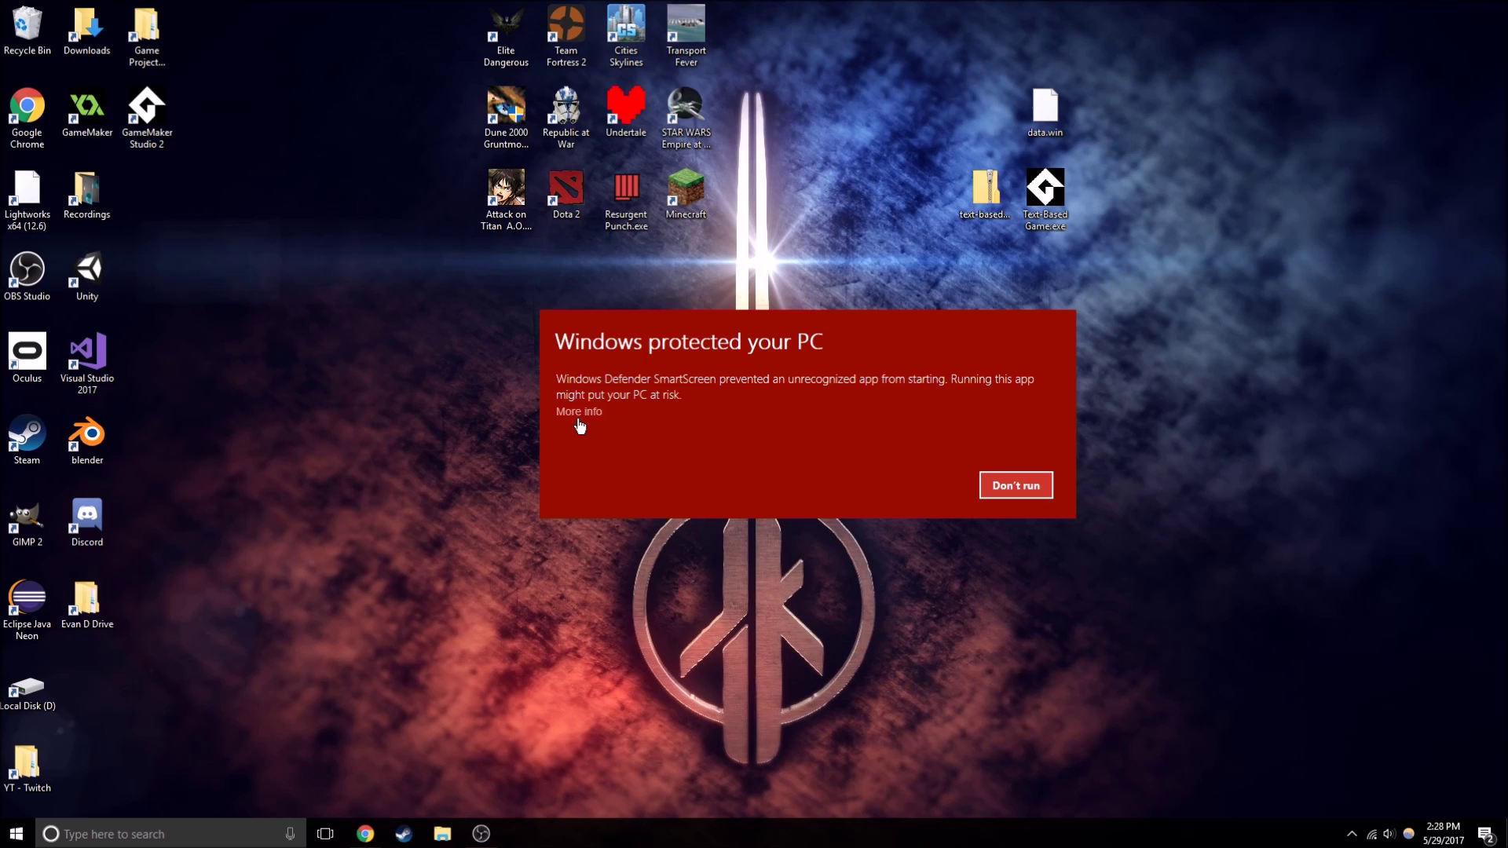
left_click(579, 414)
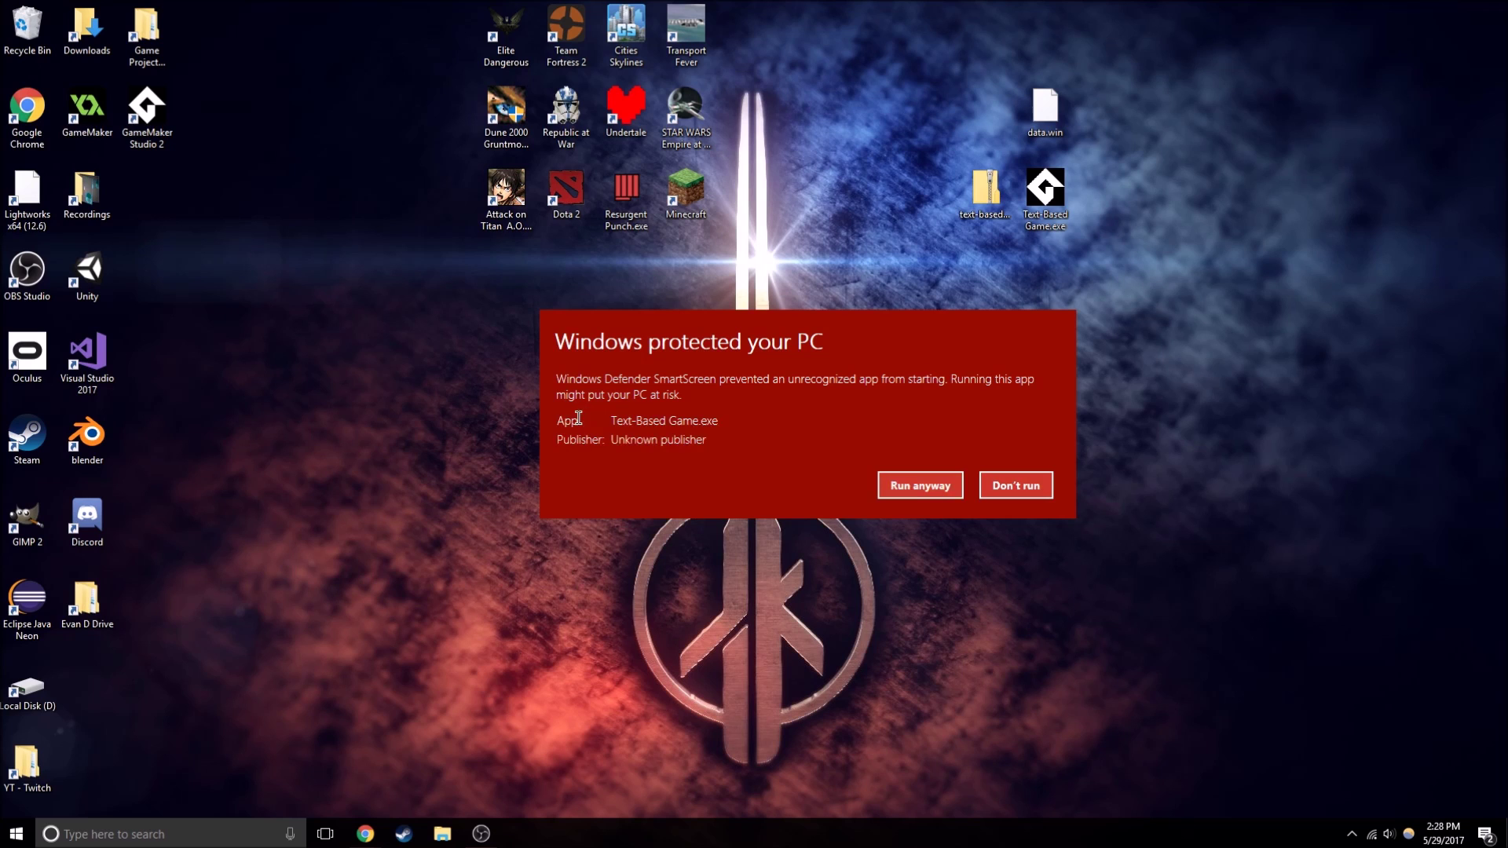
left_click(894, 490)
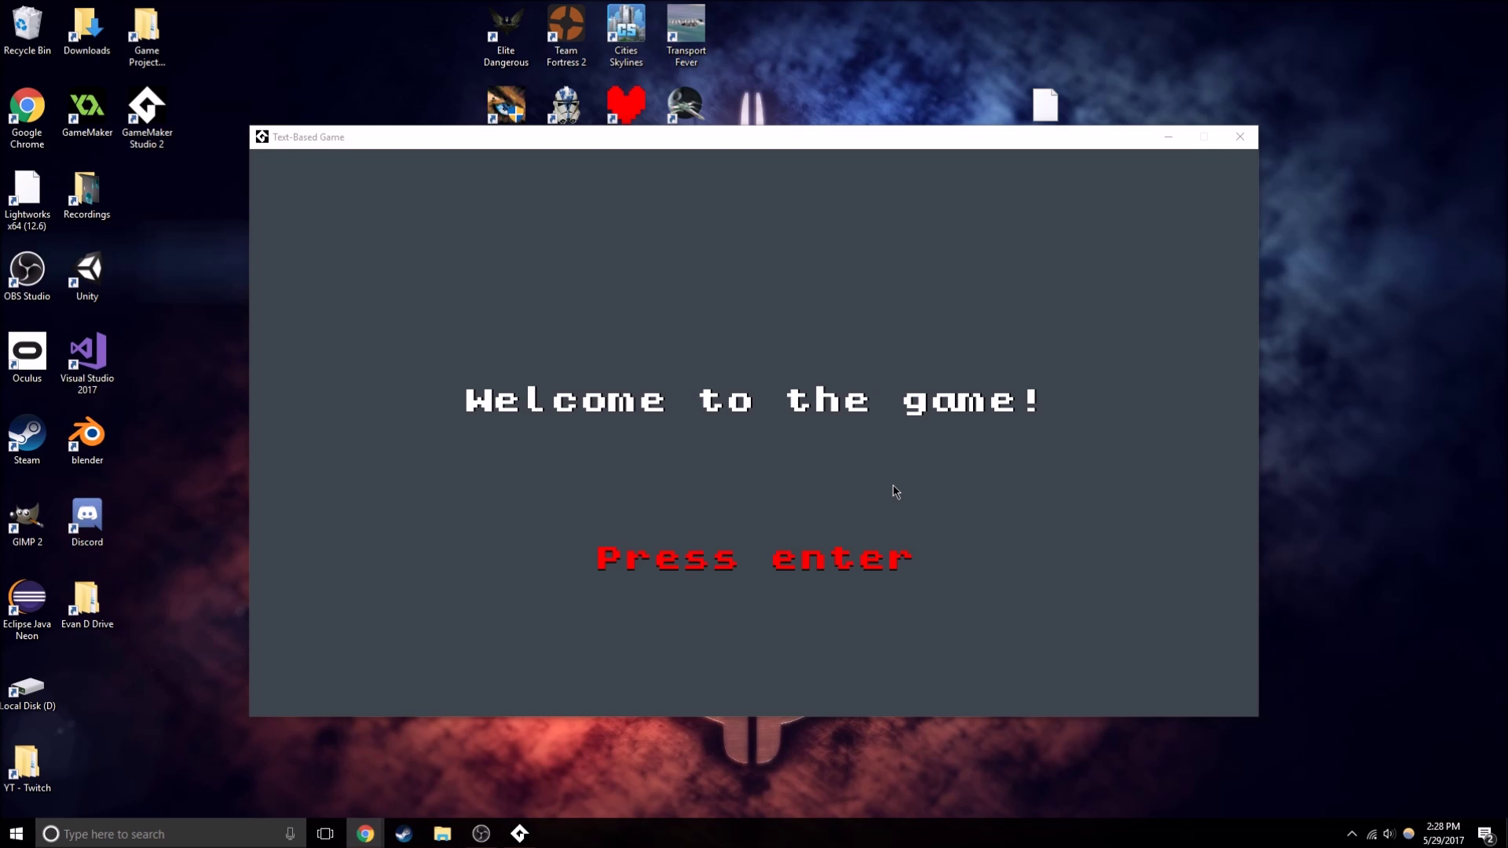
- Advance past the welcome screen and answer Y to being human
key("Return")
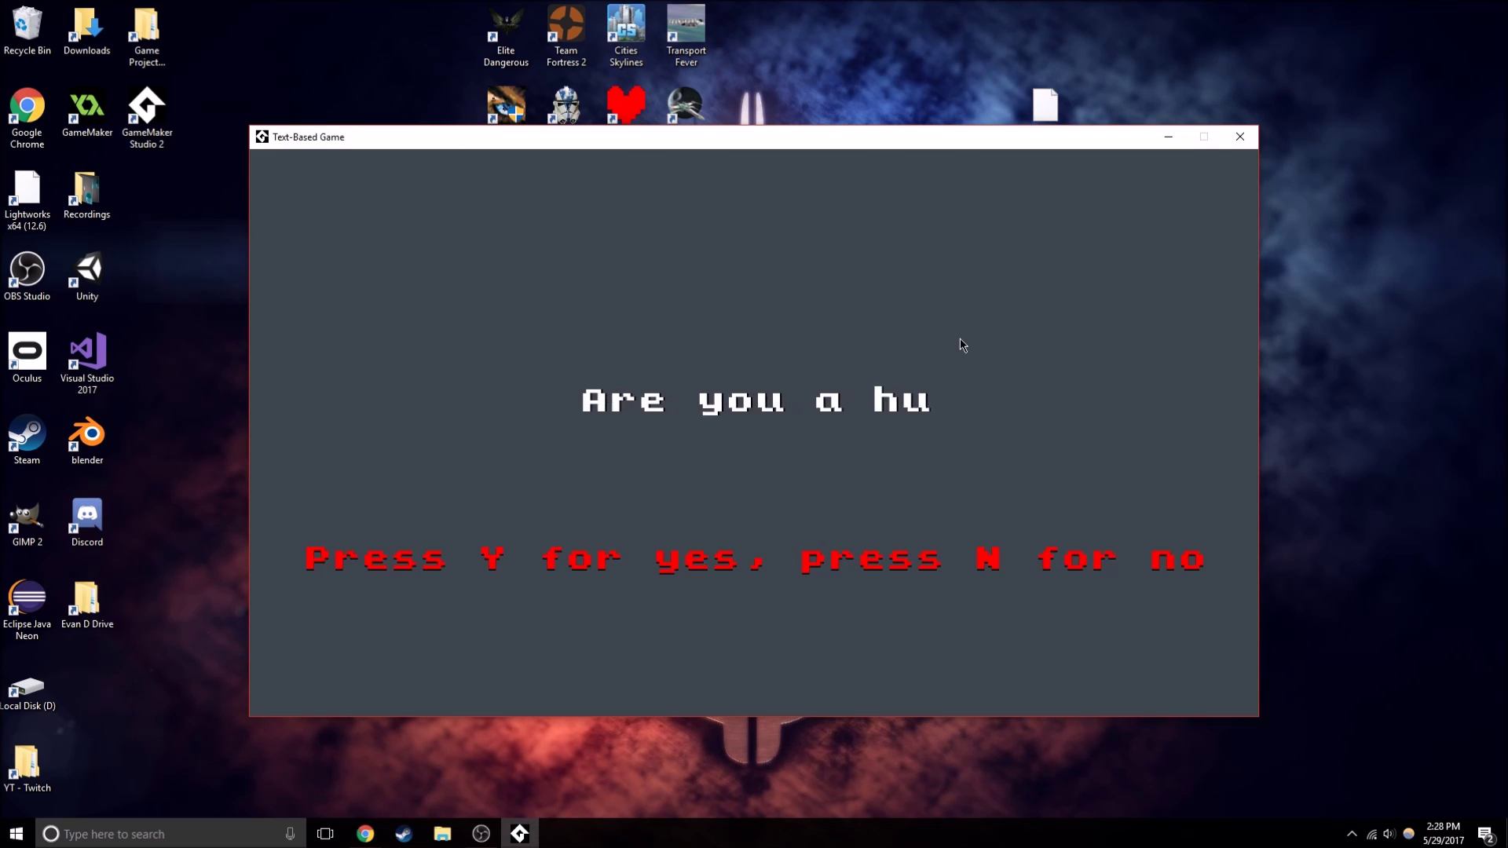
key("y")
key("Return")
key("Return")
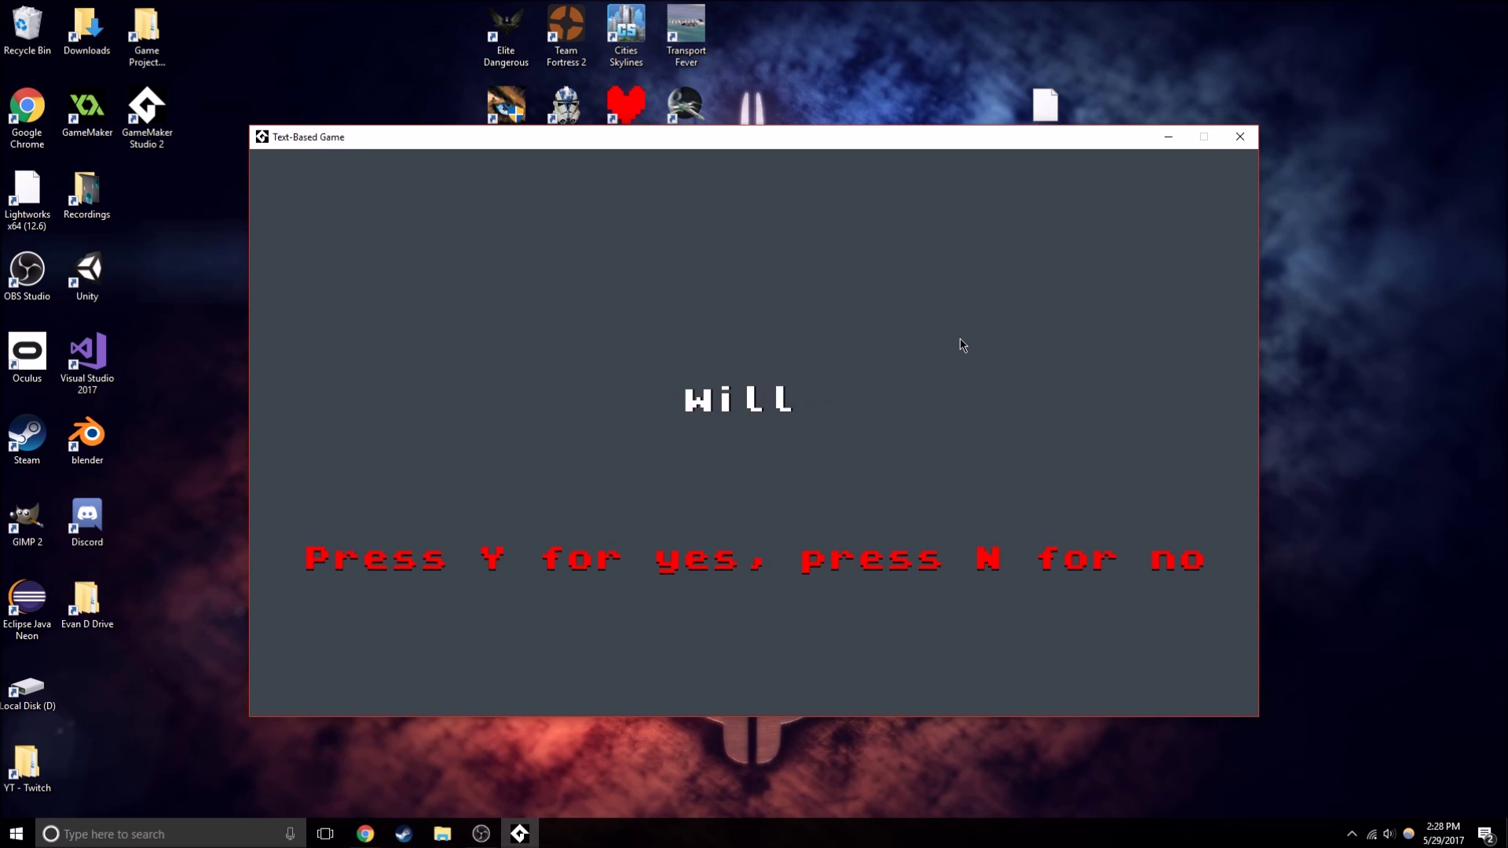
- Close the Text-Based Game window and switch to OBS
left_click(1239, 137)
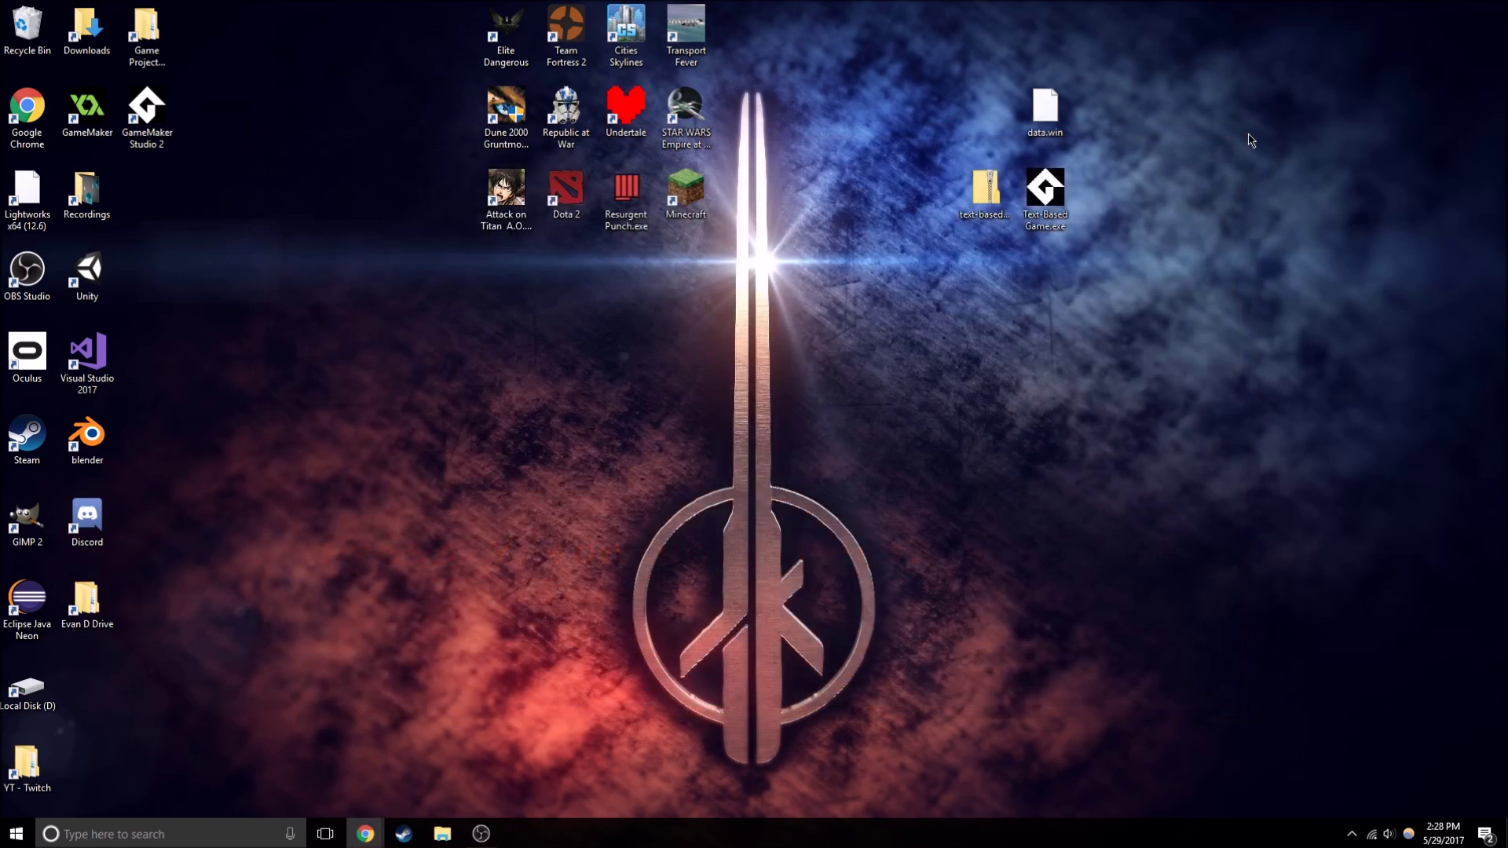
left_click_drag(1271, 28, 830, 516)
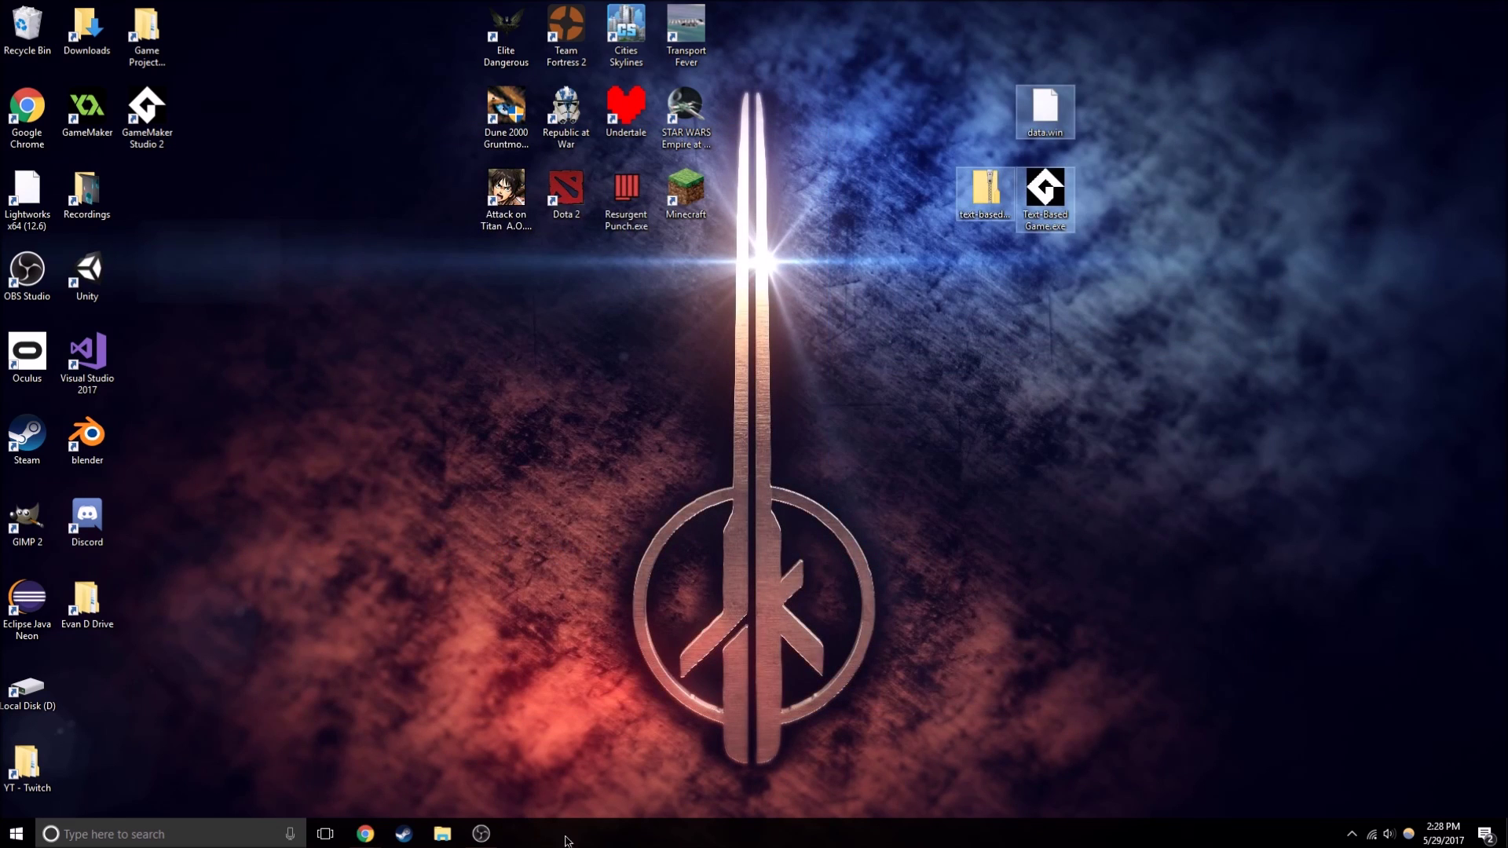
left_click(480, 833)
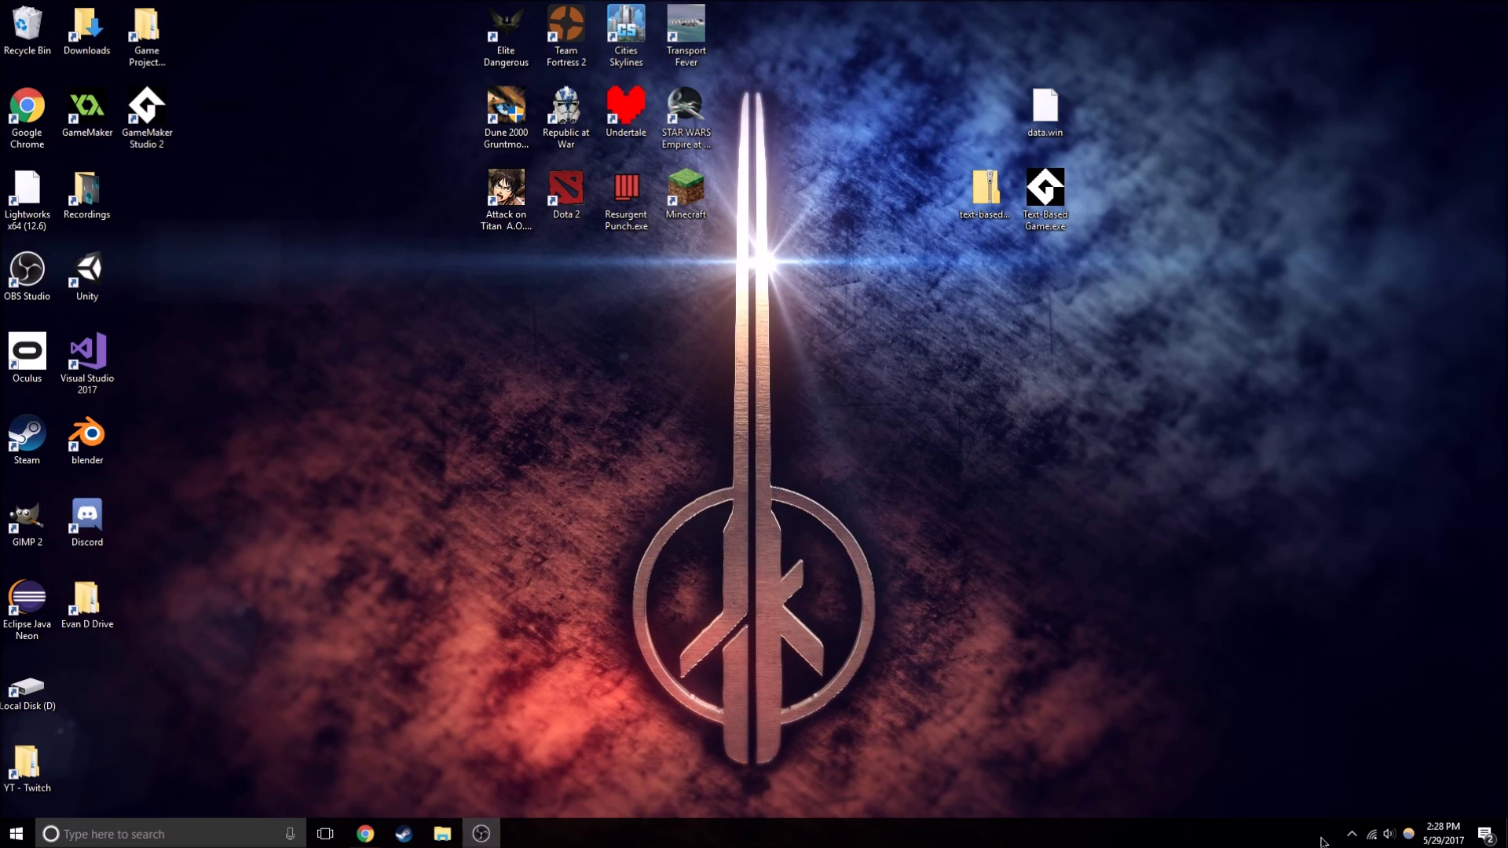